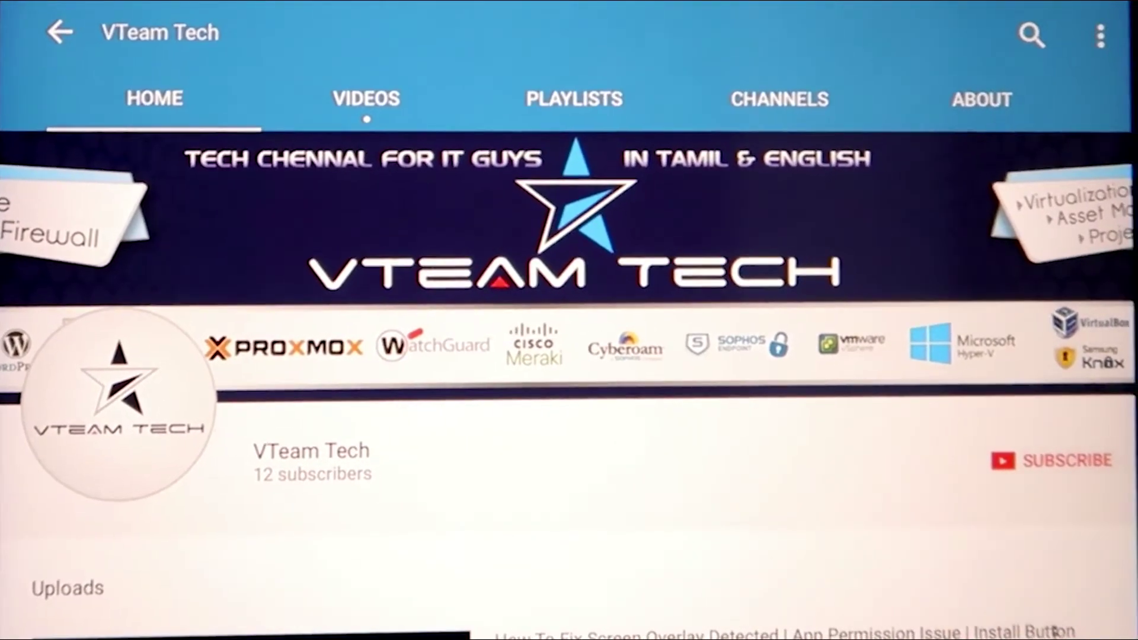
Subscribe to the VTeam Tech channel on its YouTube page.
click(1014, 460)
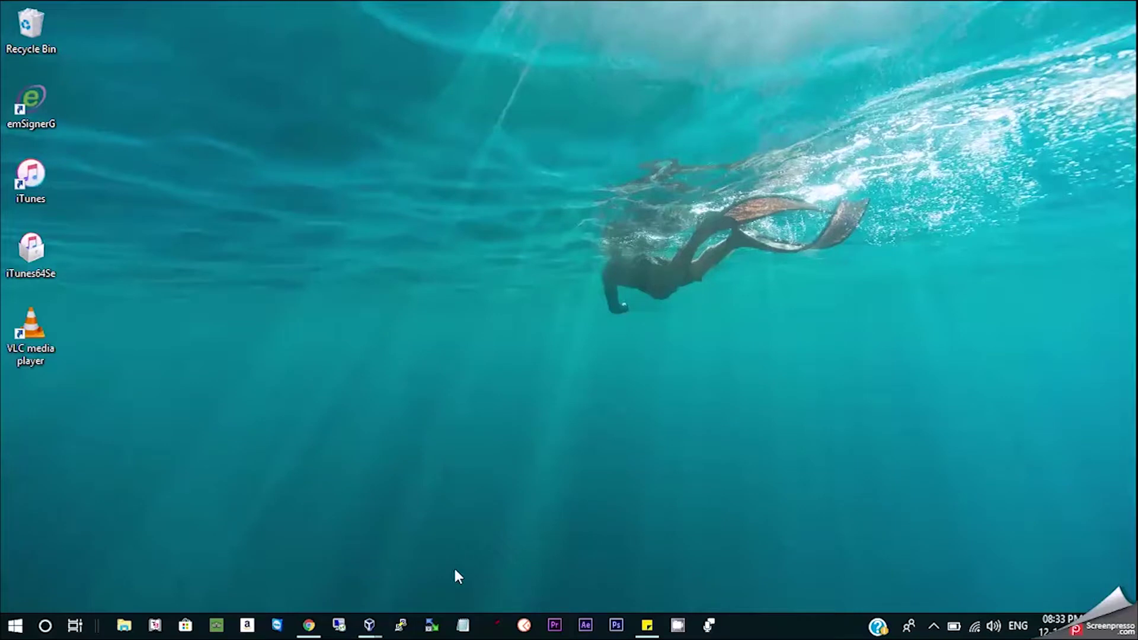
Start a new virtual machine named 'Windows 2012' with 4096 MB of memory.
mouse_move(374, 627)
click(332, 571)
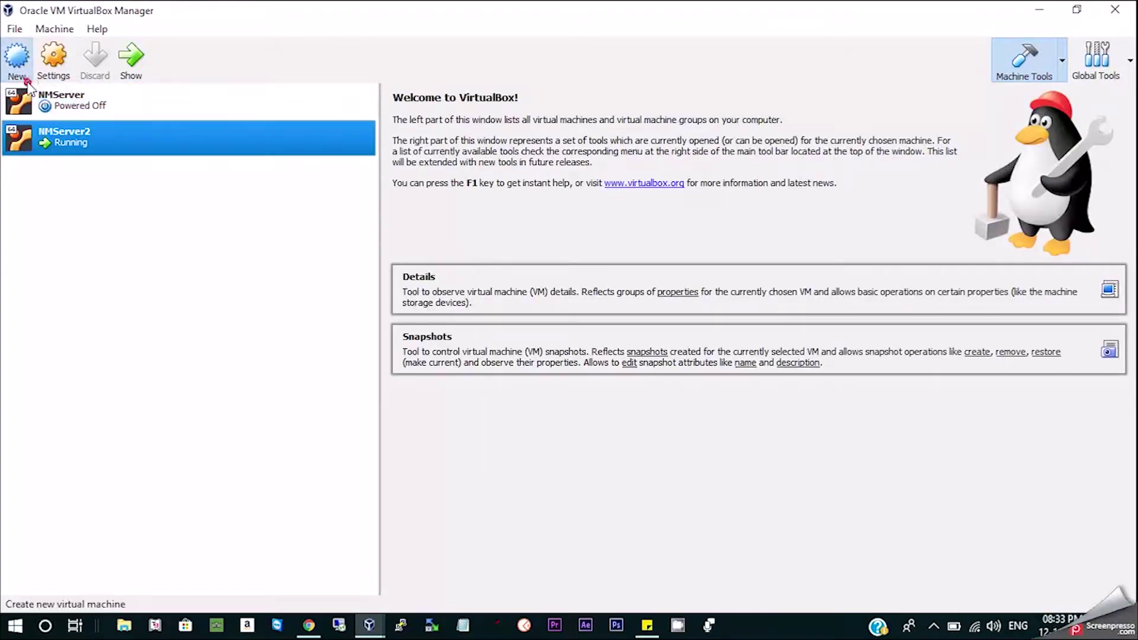
click(16, 57)
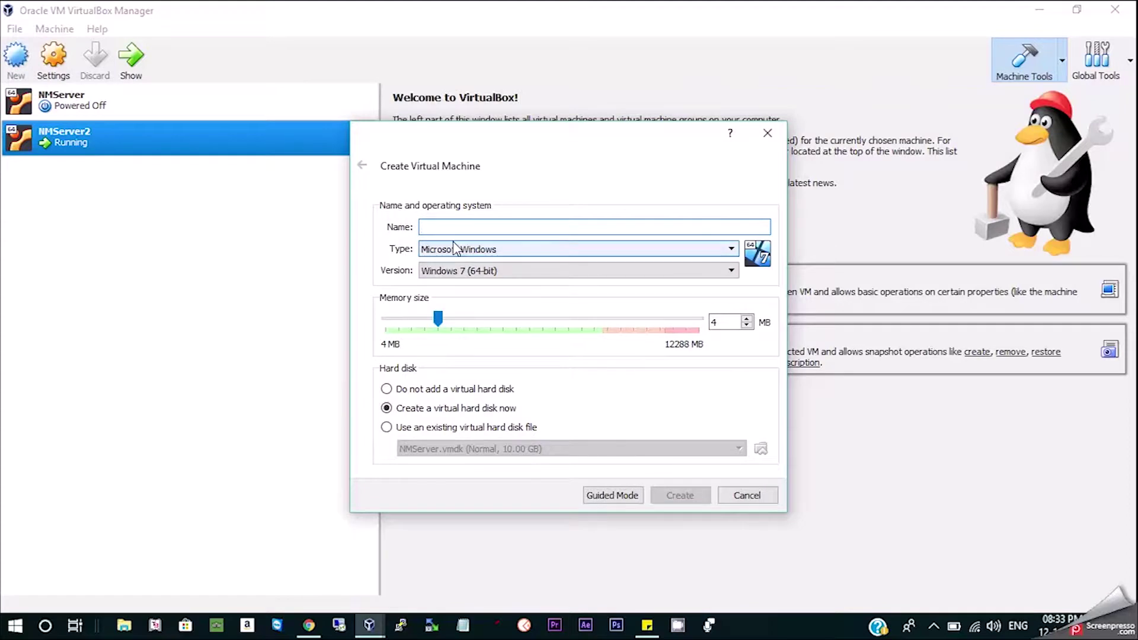
text(Windows 2012)
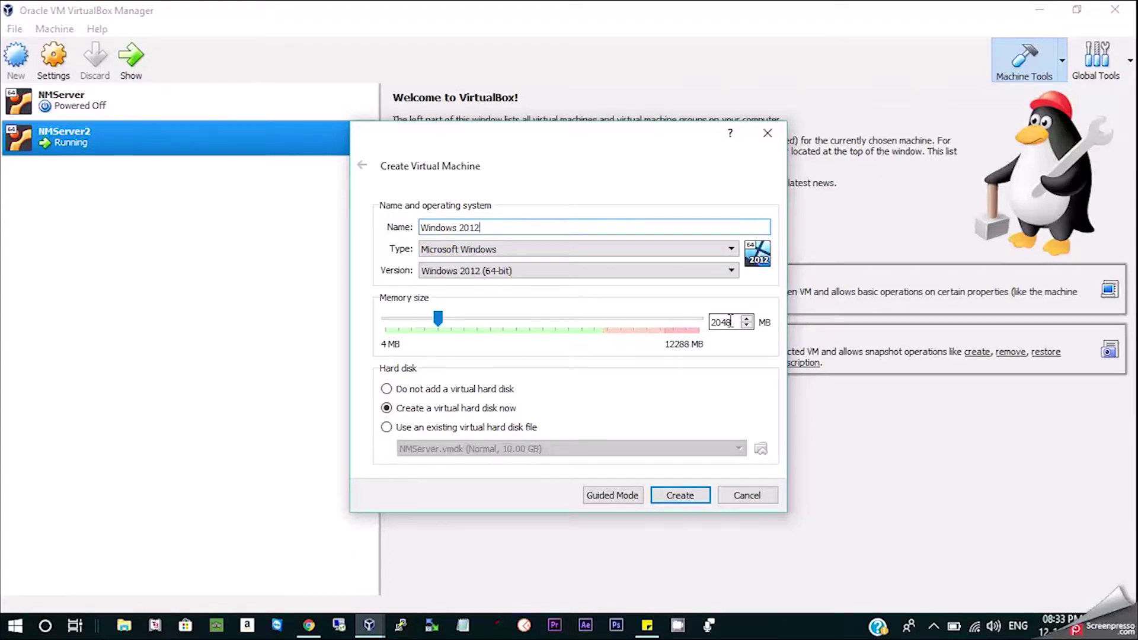
drag(438, 320, 488, 325)
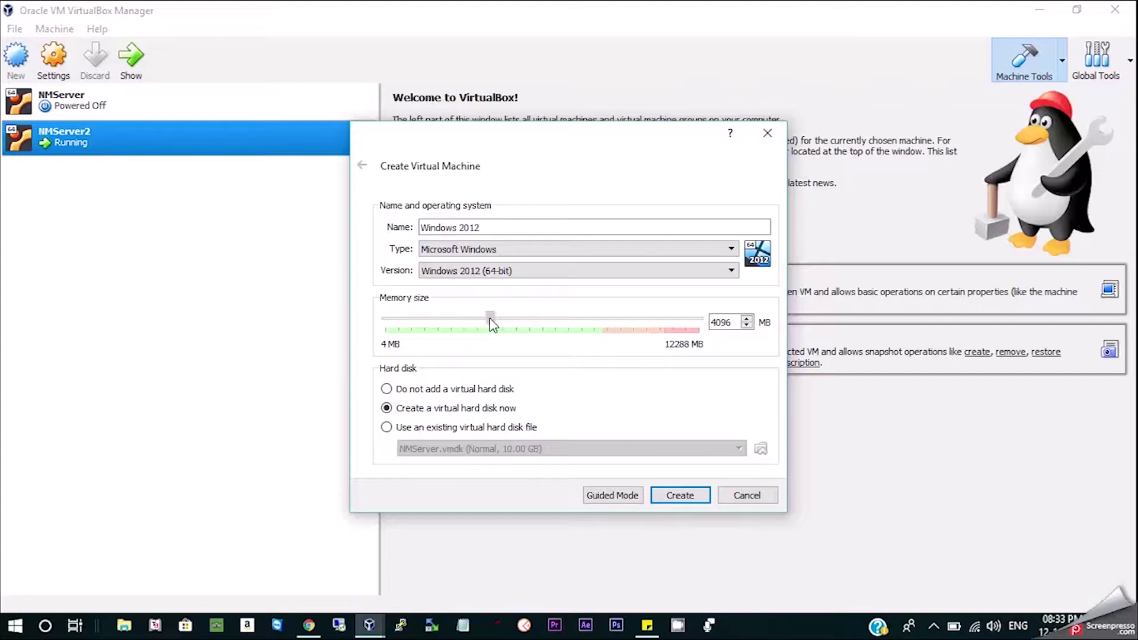
Give the machine a 100 GB dynamically allocated virtual disk and create it.
click(676, 497)
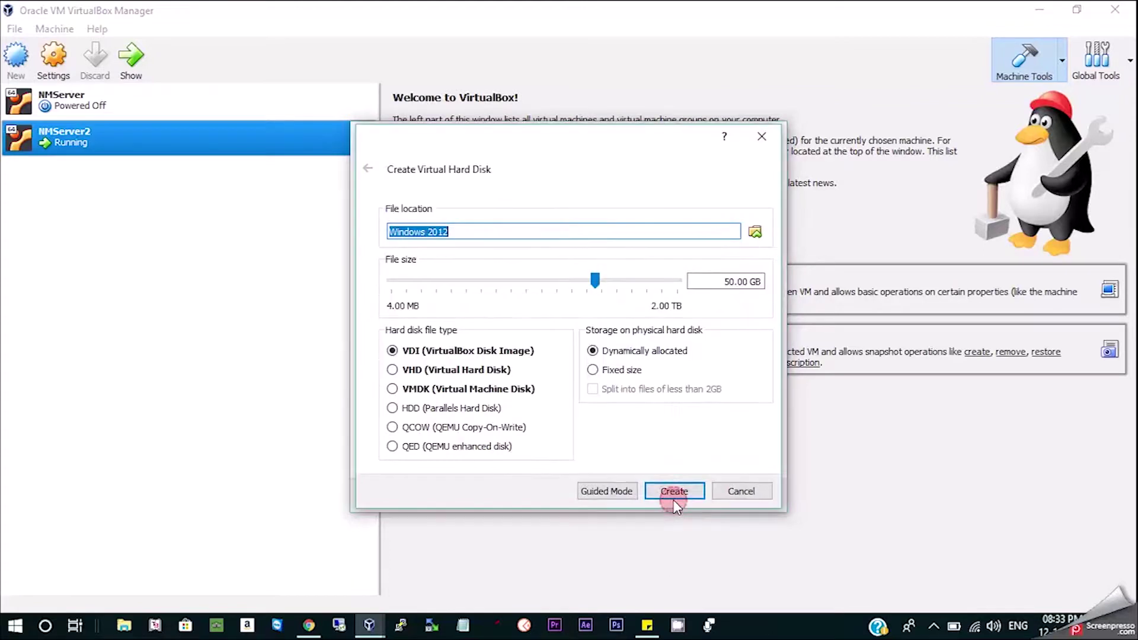
click(710, 282)
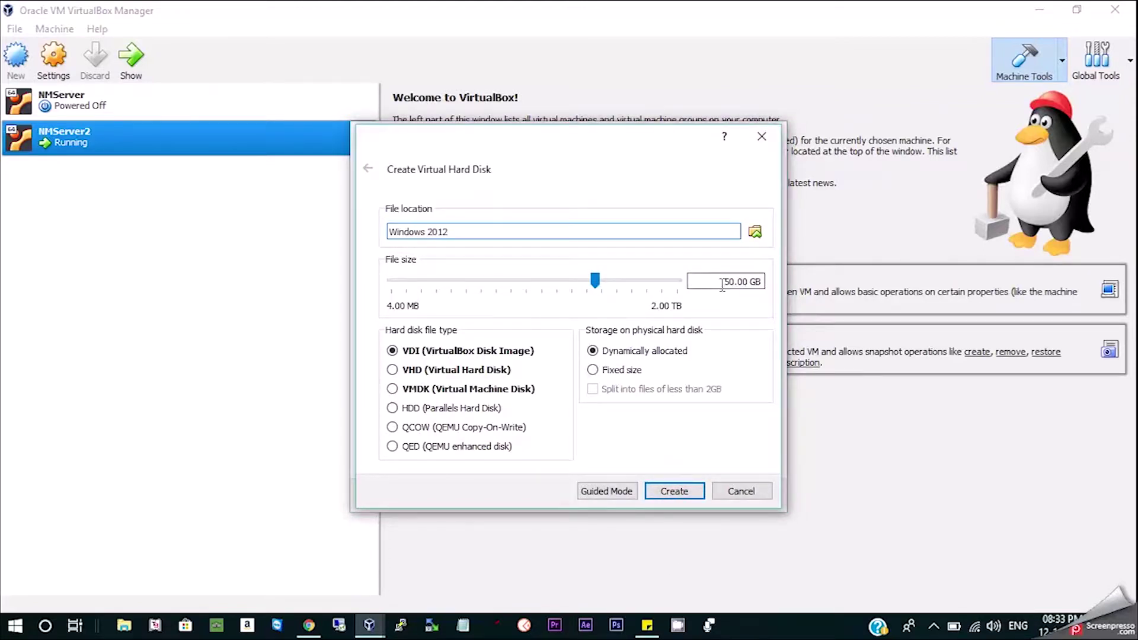
drag(724, 283, 735, 283)
text(100)
click(676, 490)
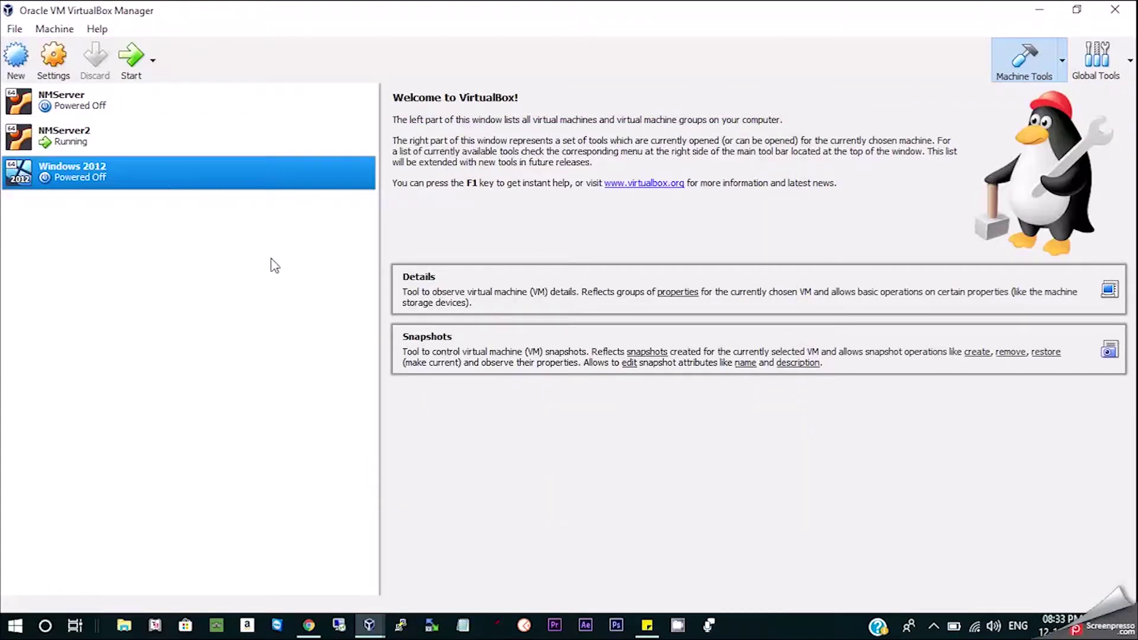
Review the General settings and remove Floppy from the Windows 2012 boot order.
click(53, 56)
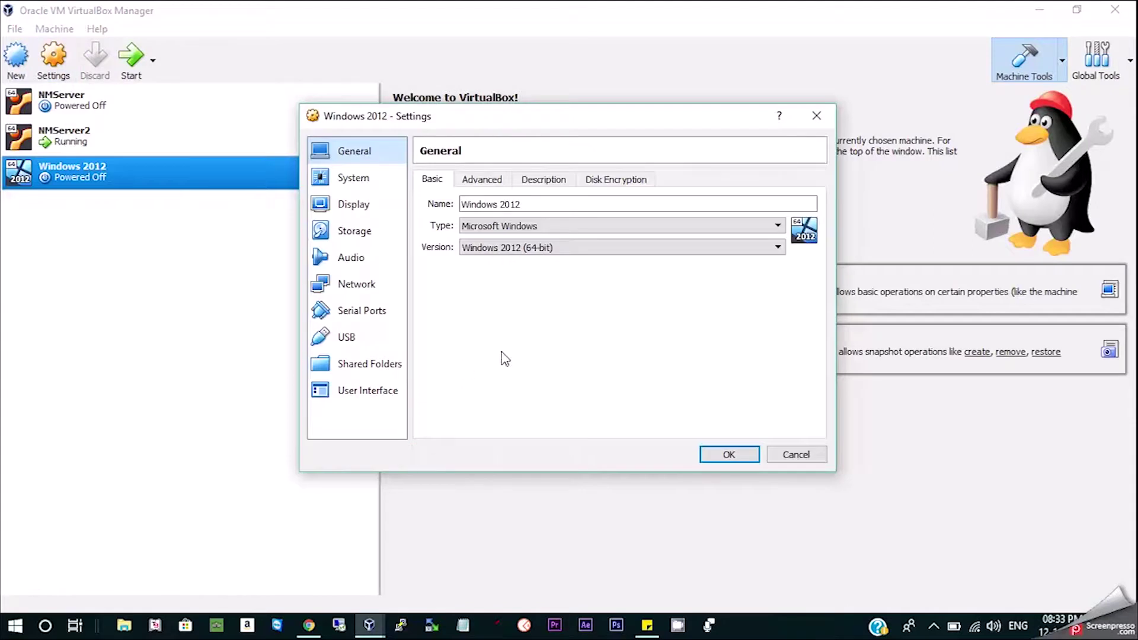
click(531, 205)
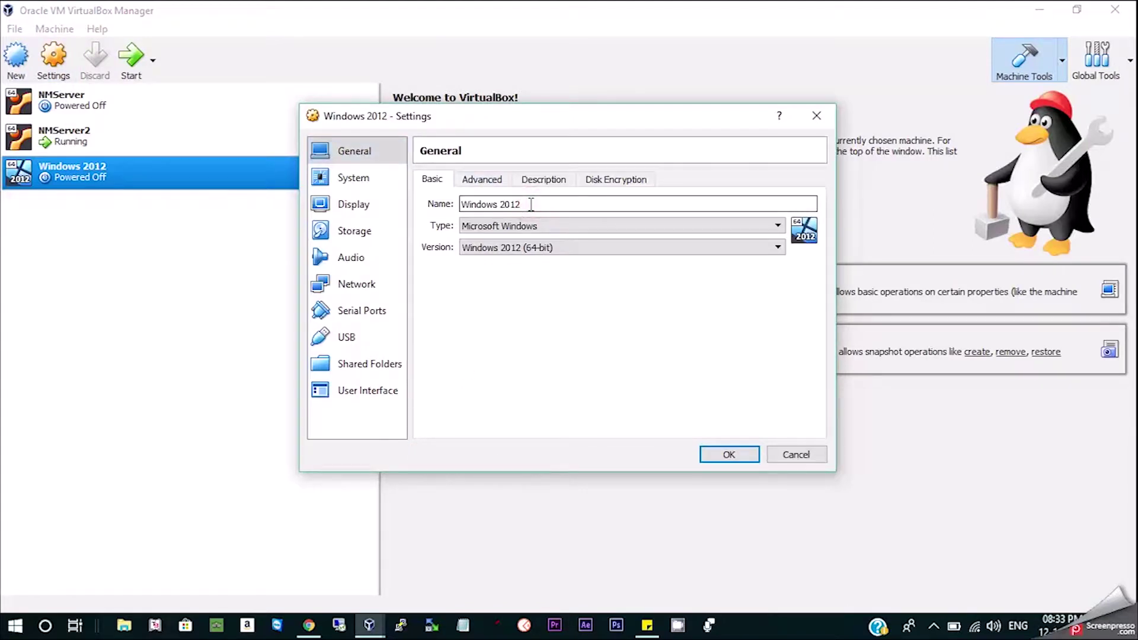
click(485, 180)
click(580, 182)
click(350, 178)
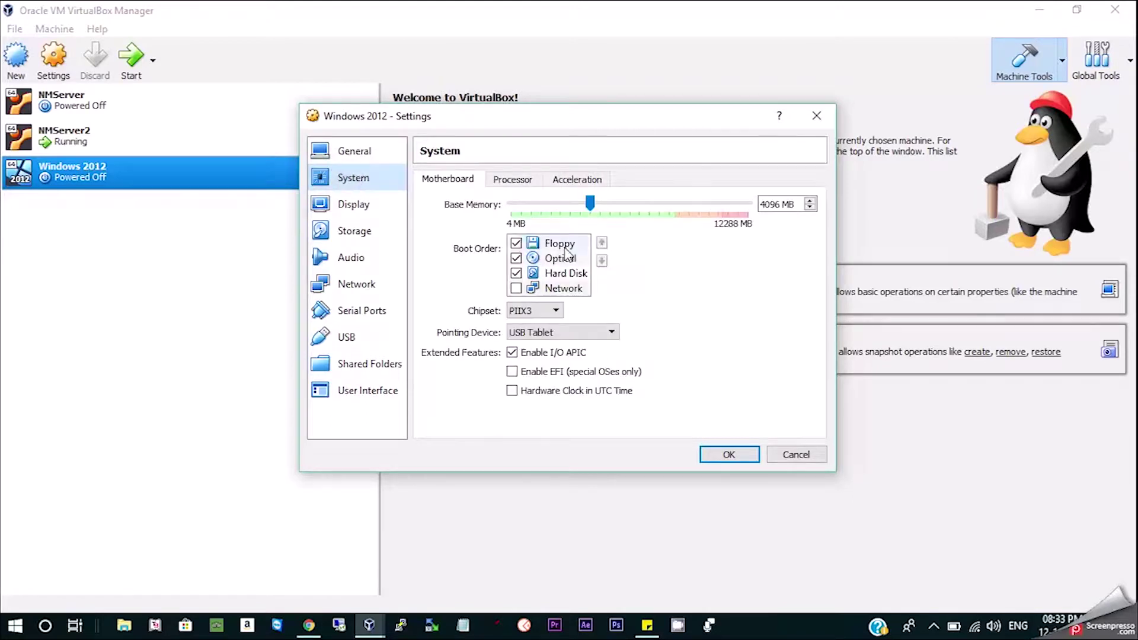
click(516, 243)
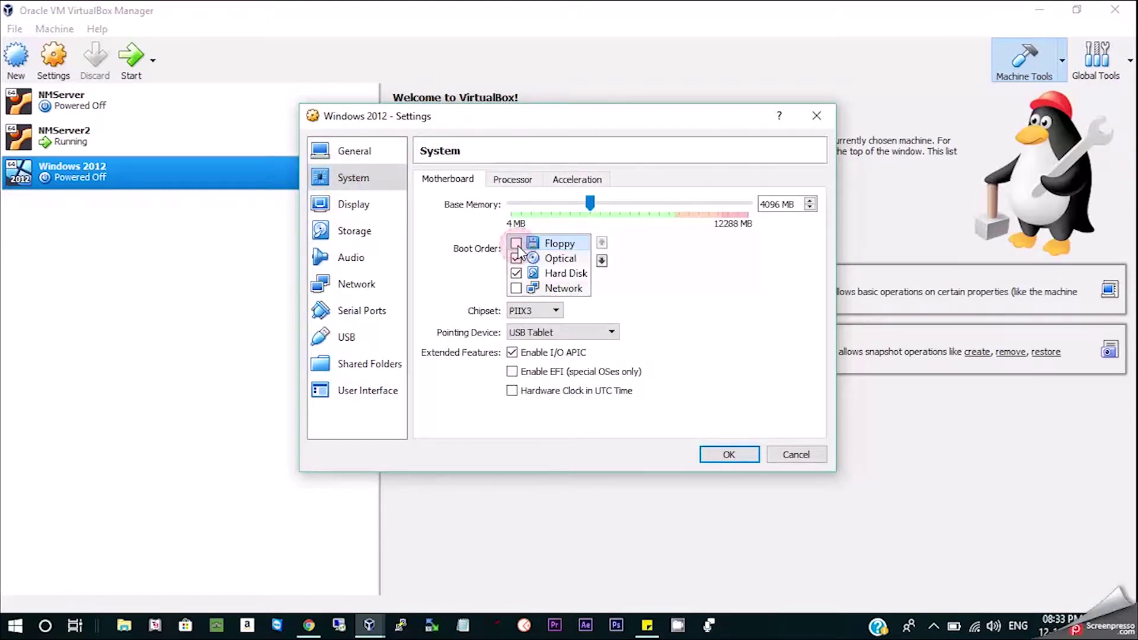
click(562, 263)
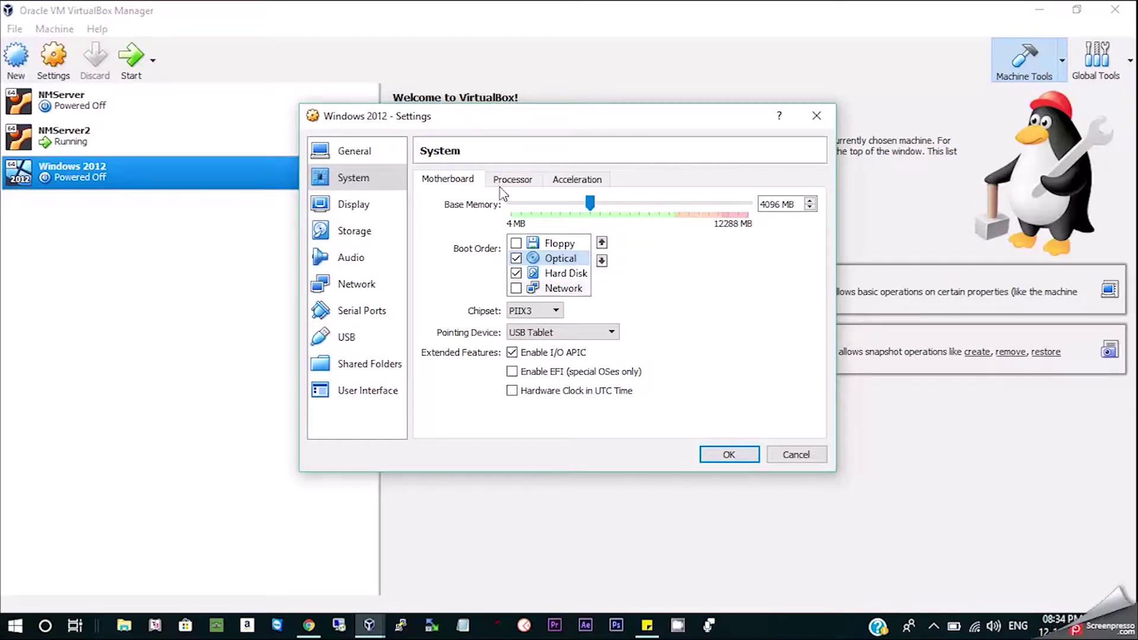
Set the processor count to 2 CPUs and review the acceleration and display options.
click(509, 183)
drag(510, 205, 545, 205)
click(570, 181)
click(350, 204)
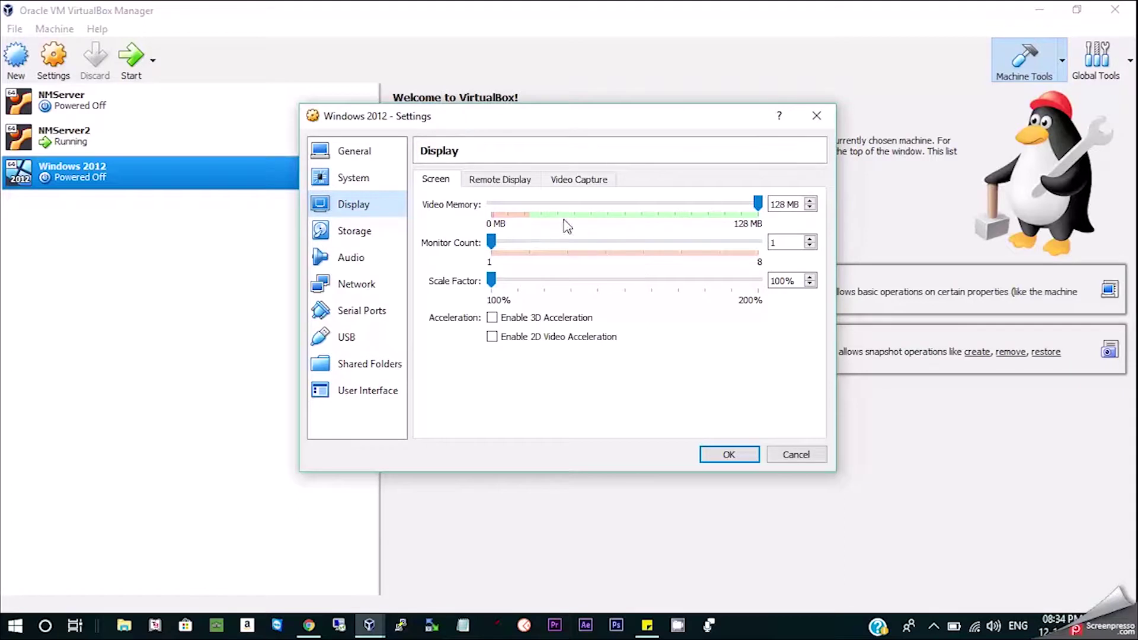
click(519, 182)
click(584, 179)
Load the Windows Server 2012 ISO from the Windows folder into the empty optical drive.
click(350, 231)
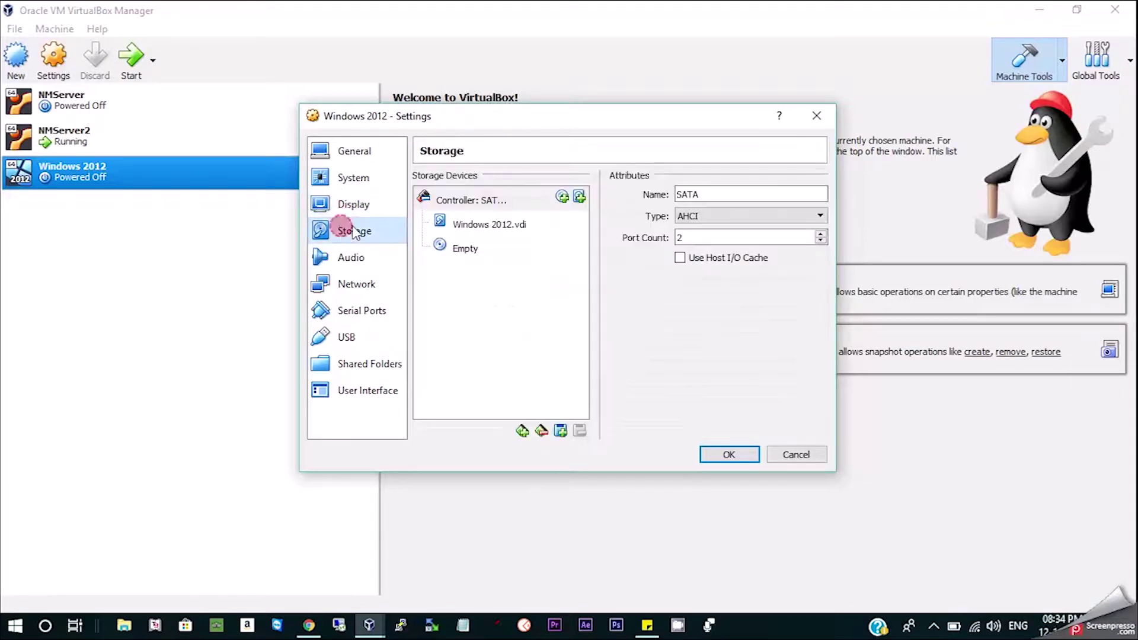
click(510, 249)
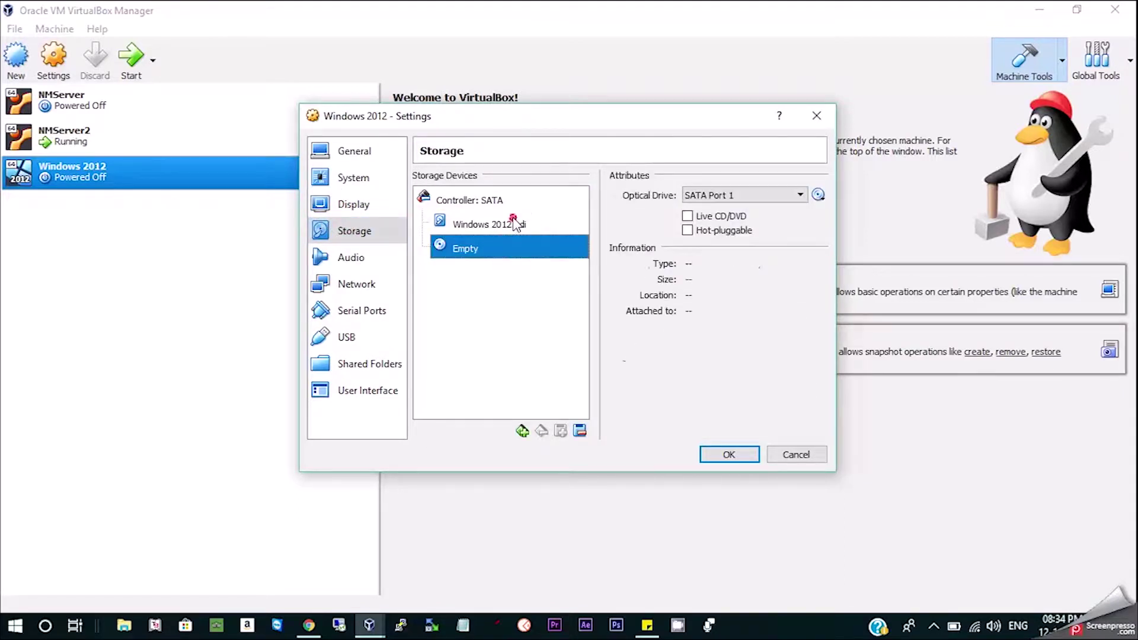
click(514, 228)
click(493, 247)
click(816, 197)
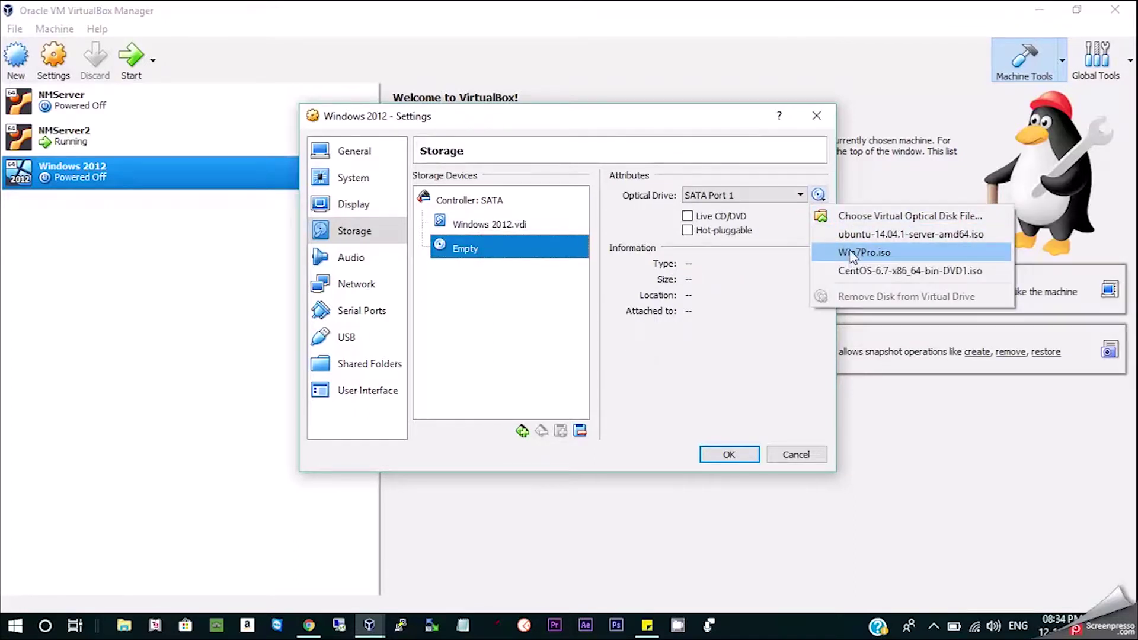
click(846, 216)
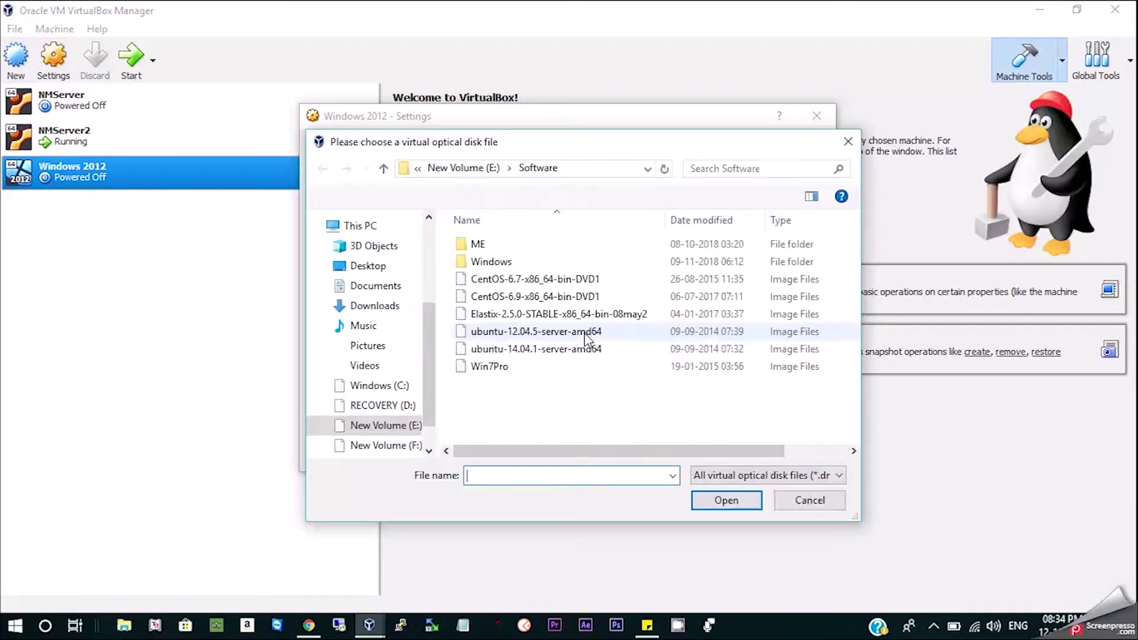
double_click(524, 261)
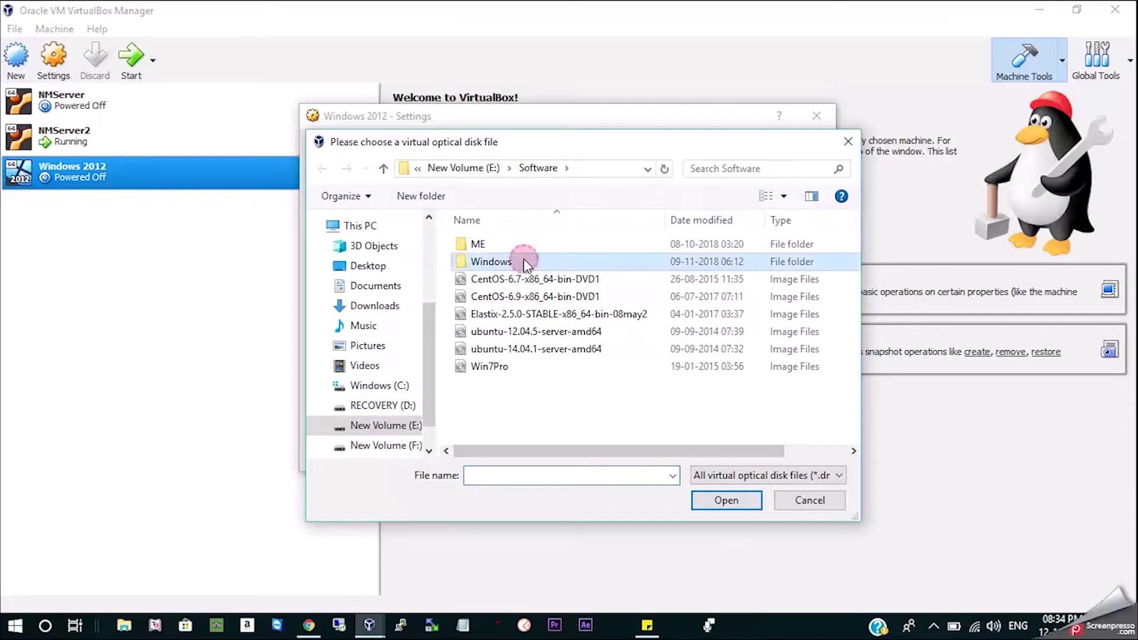
double_click(521, 251)
double_click(508, 247)
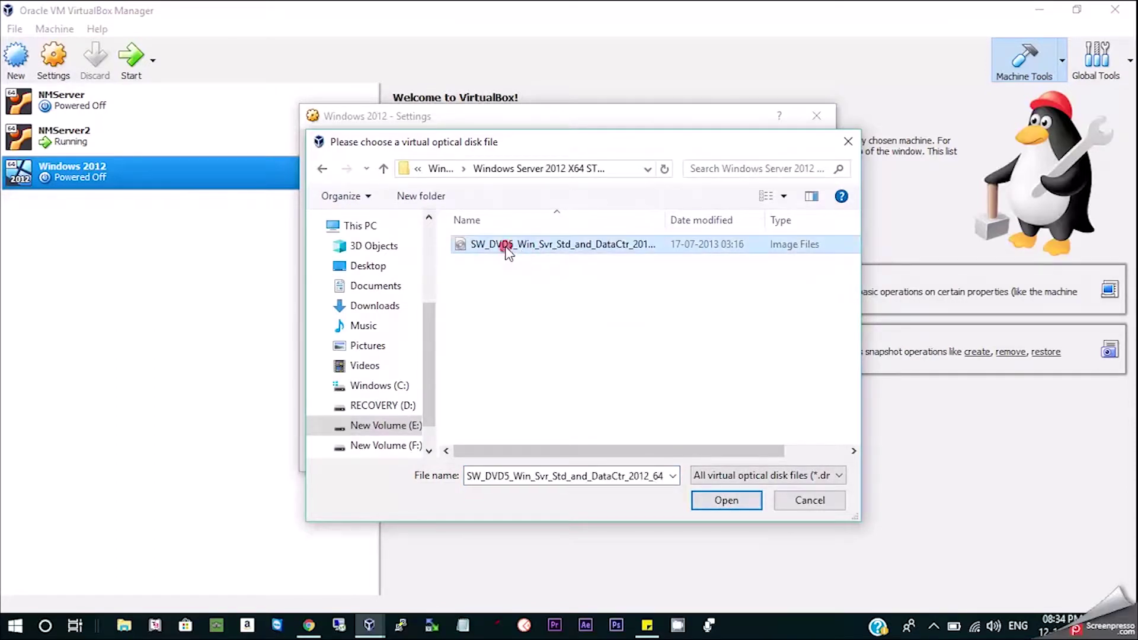
click(363, 257)
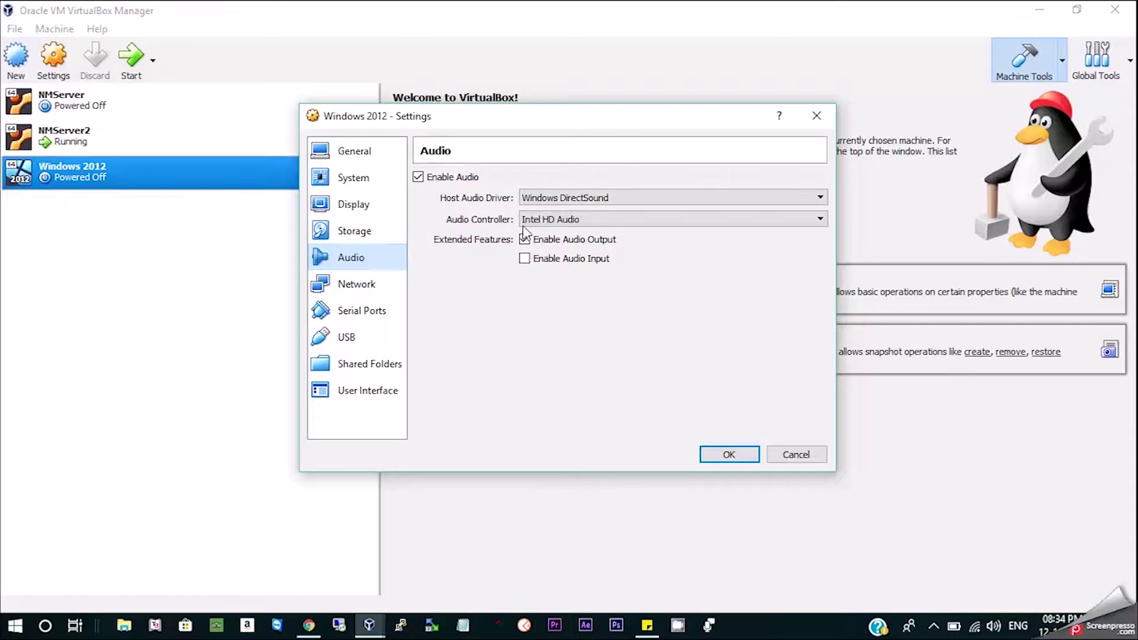
Disable audio and attach the network adapter as Bridged Adapter.
click(457, 177)
click(353, 285)
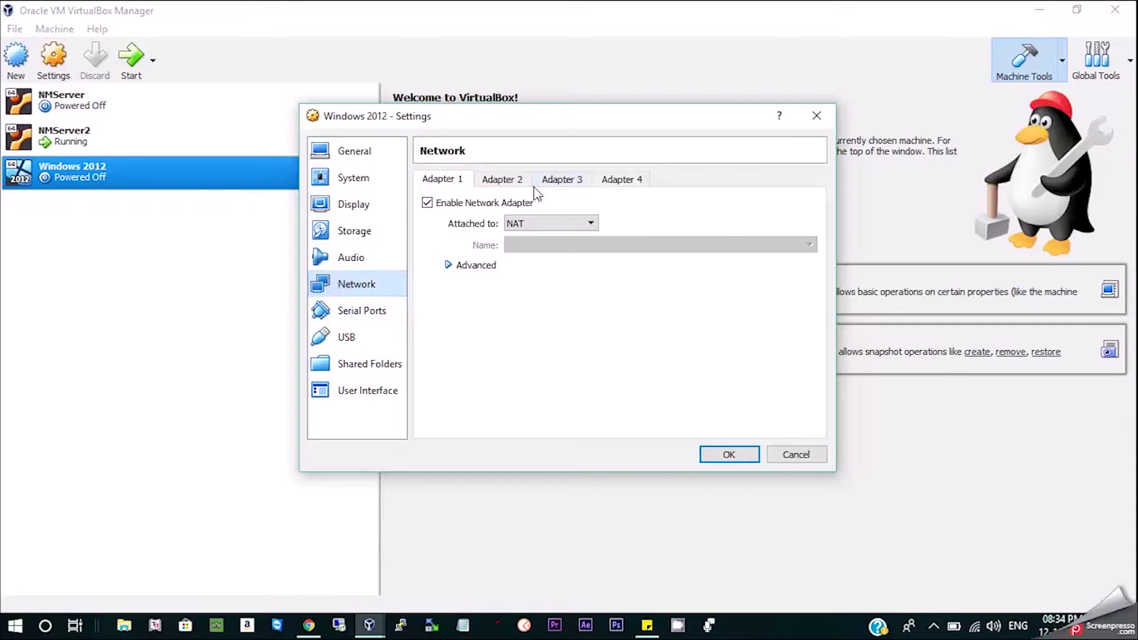
click(524, 222)
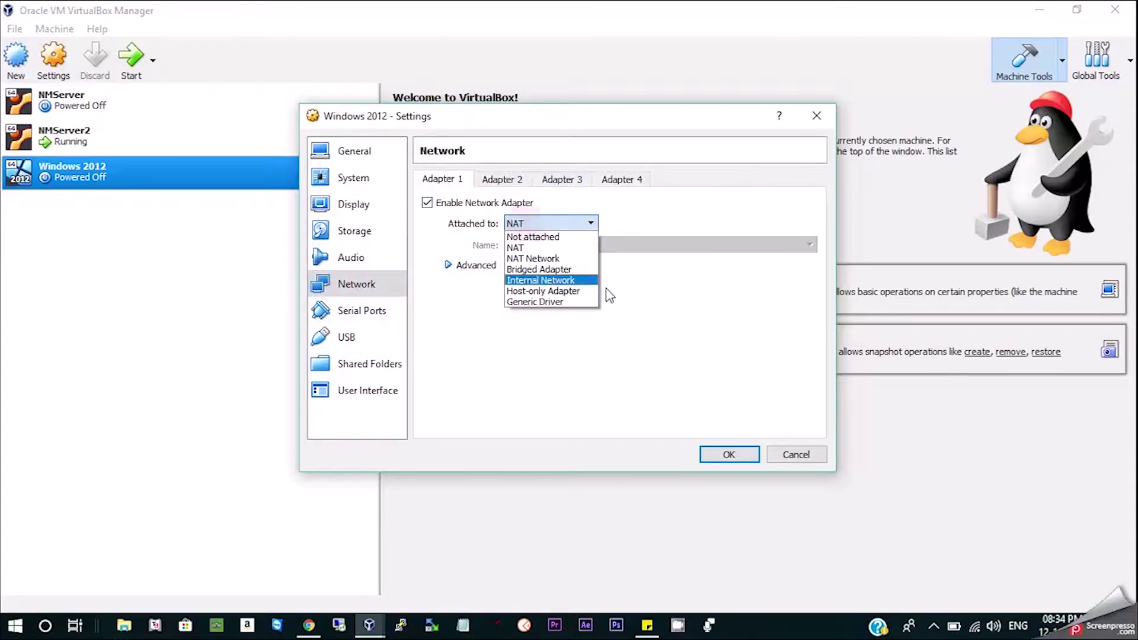
click(579, 272)
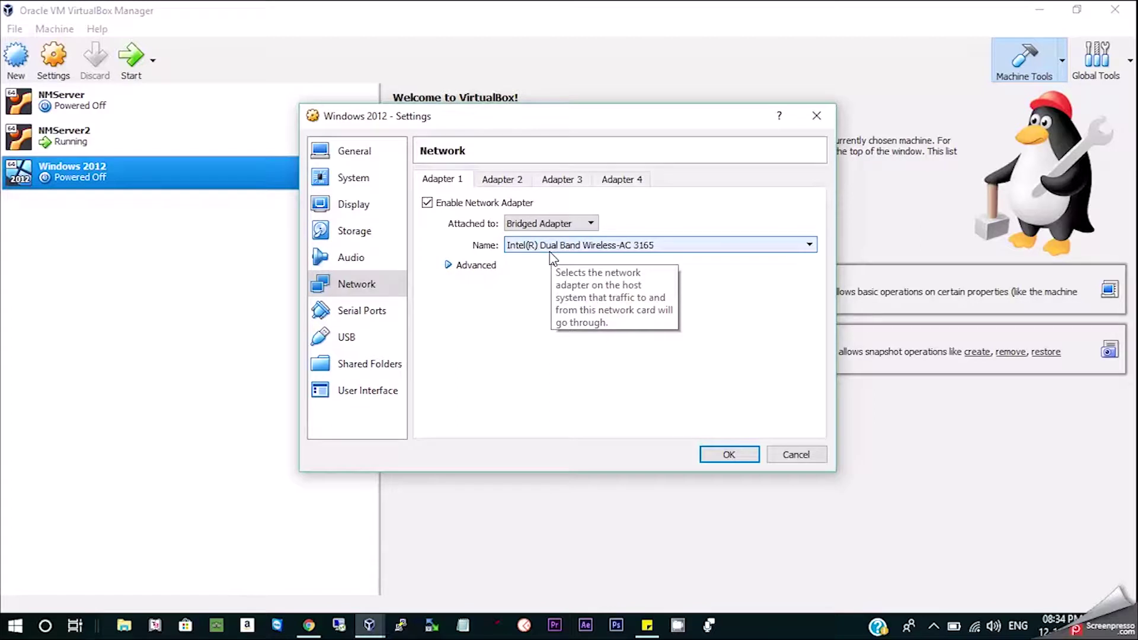
click(446, 266)
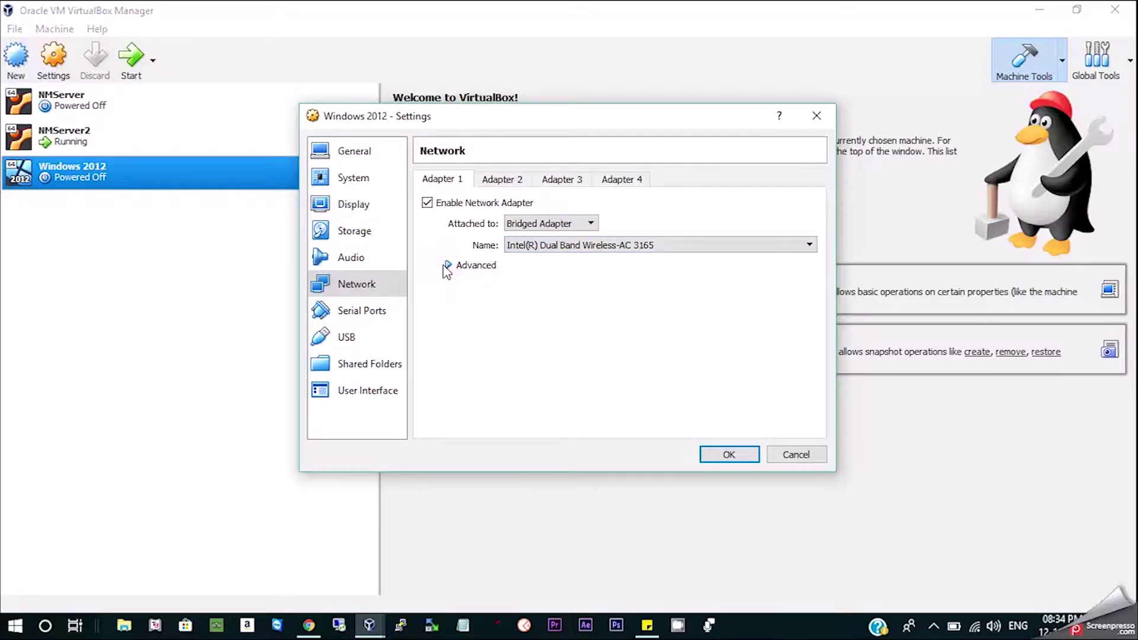
Review serial ports, USB, shared folders and user interface, save settings, and start the machine.
click(355, 310)
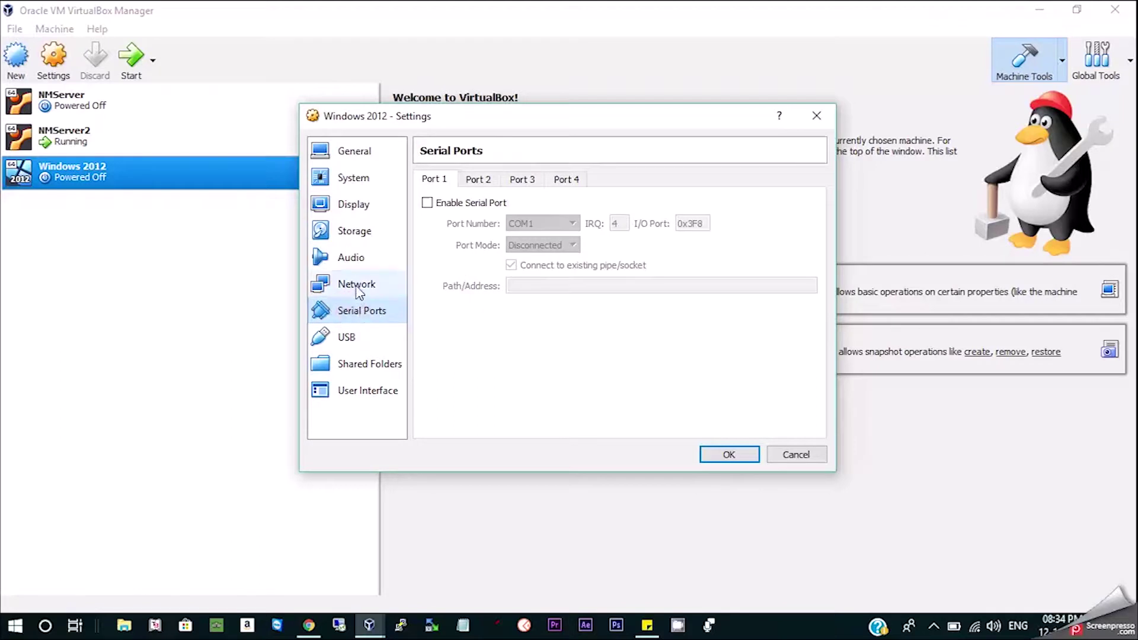
click(358, 290)
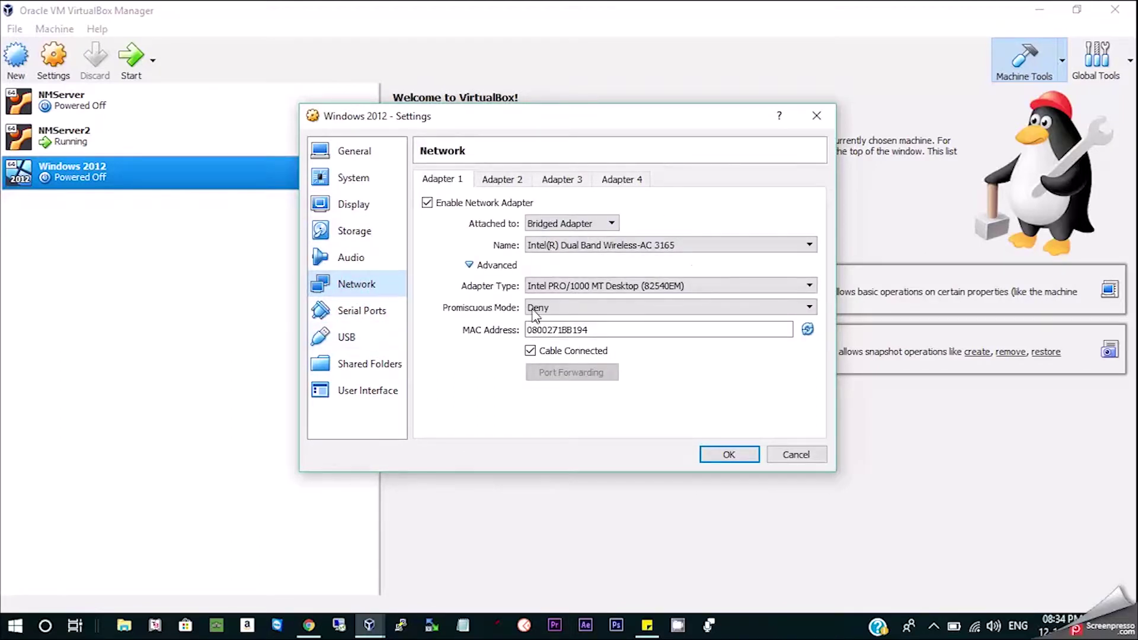
click(363, 311)
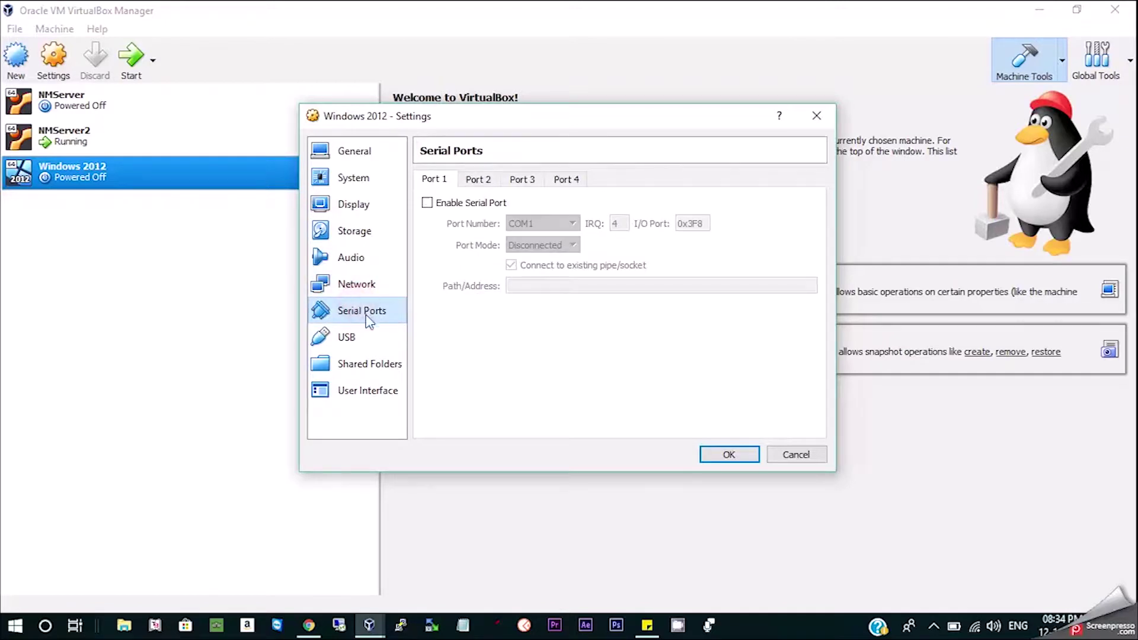
click(365, 337)
click(374, 364)
click(380, 393)
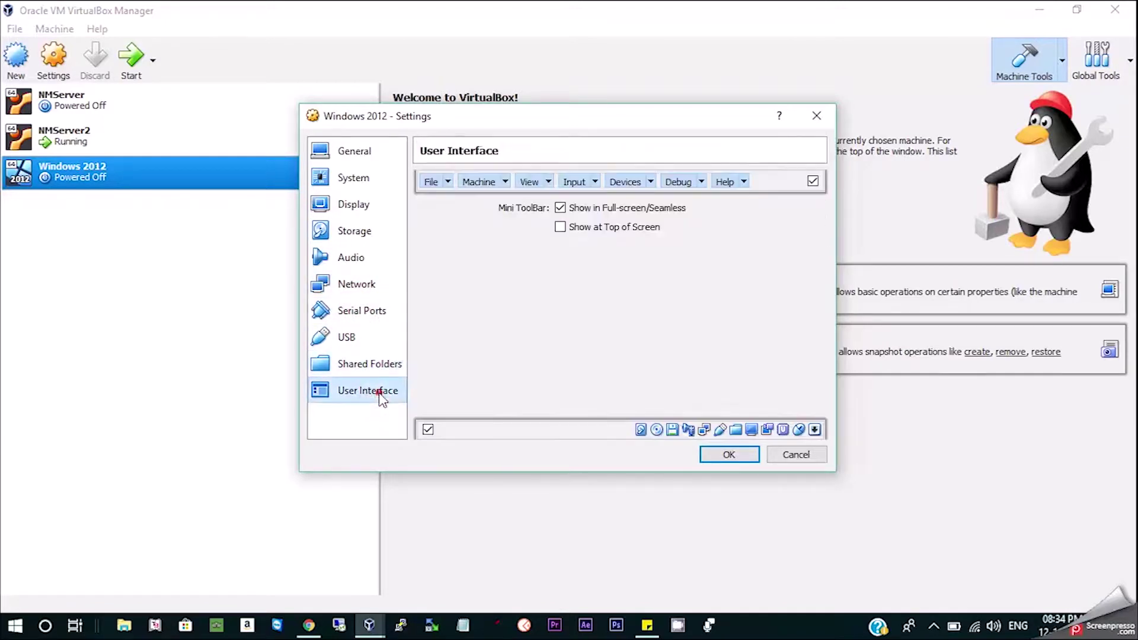
click(724, 457)
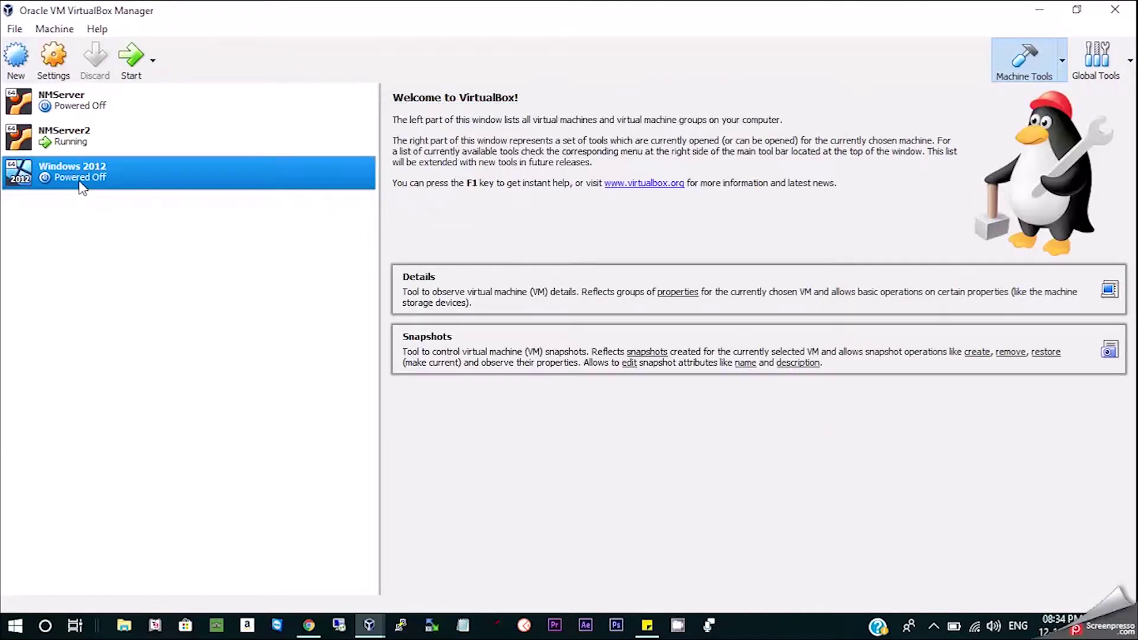
click(130, 62)
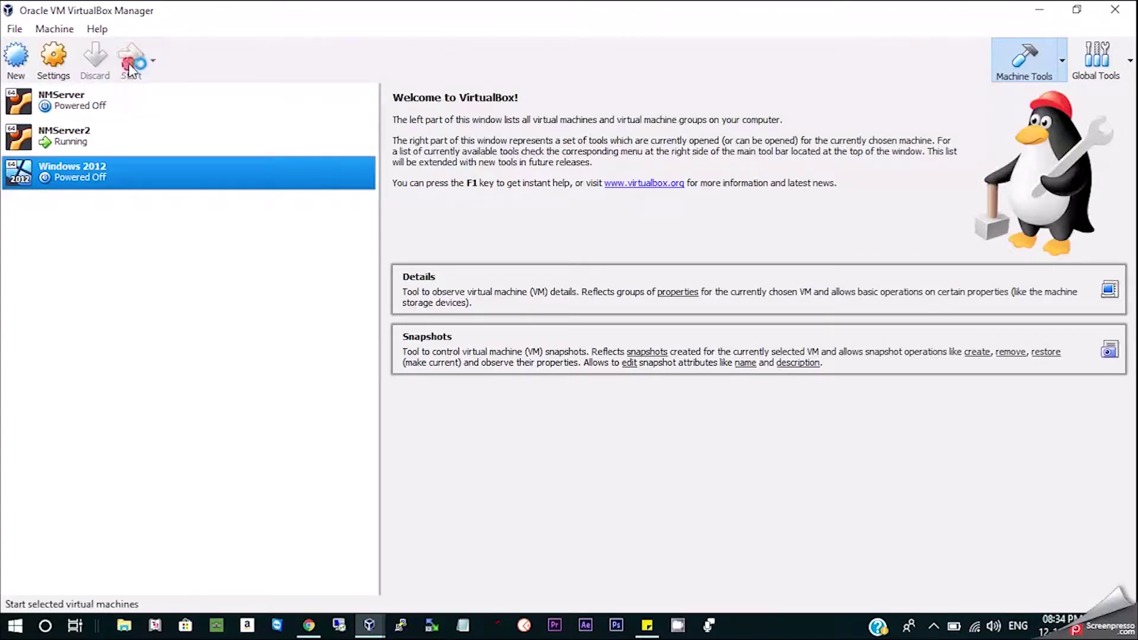
Minimize the Manager, dismiss the auto-capture notice, and maximize the booting VM window.
click(1041, 12)
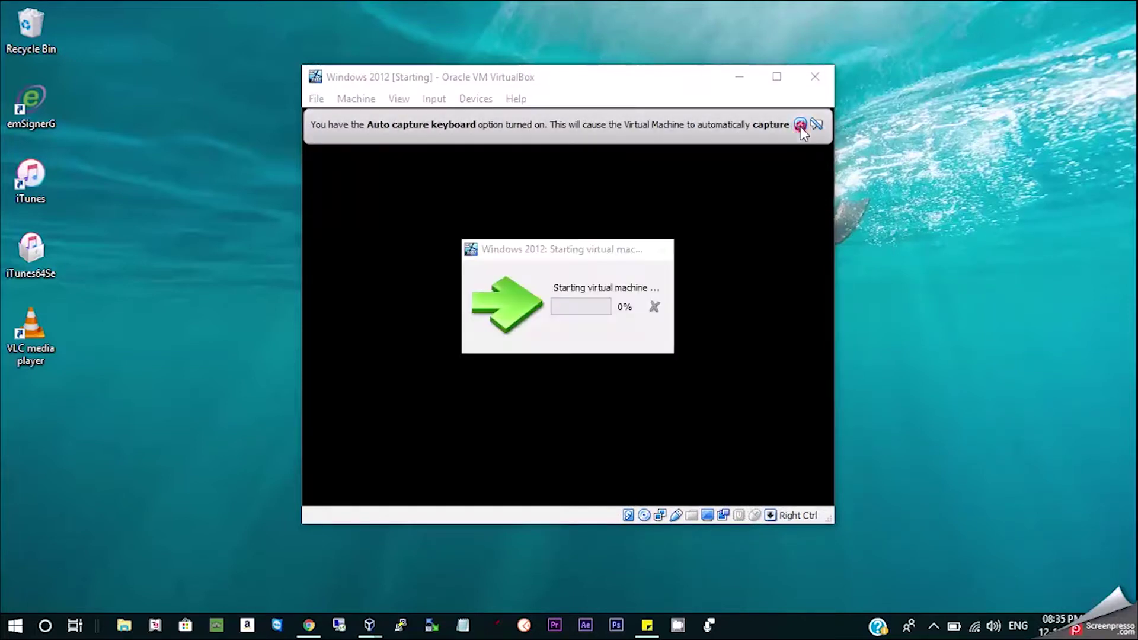
click(800, 123)
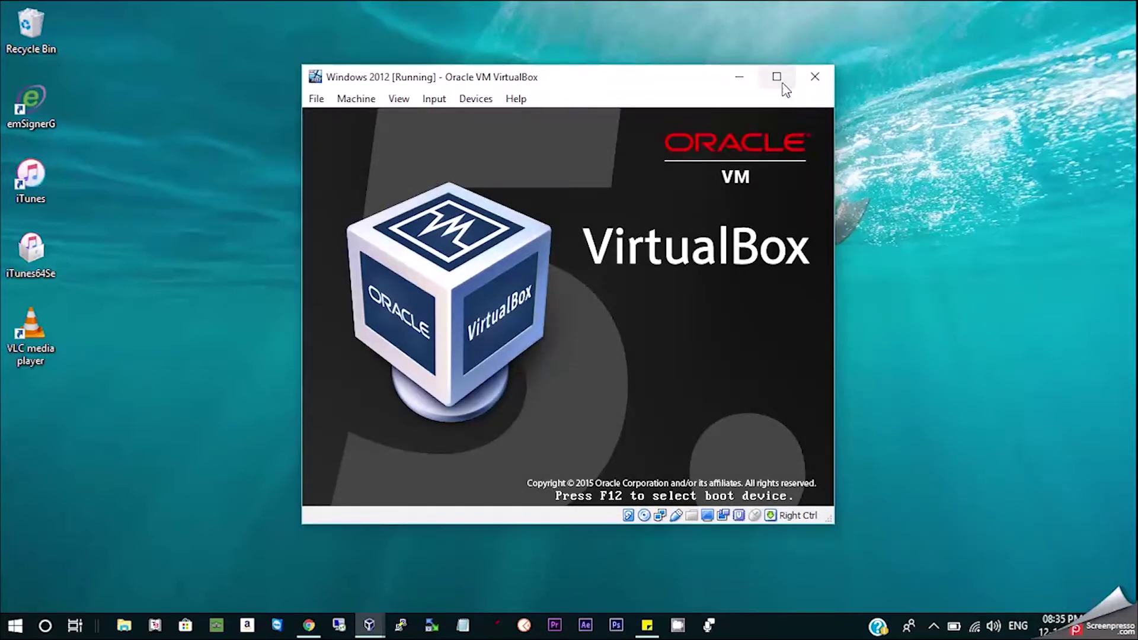
click(781, 82)
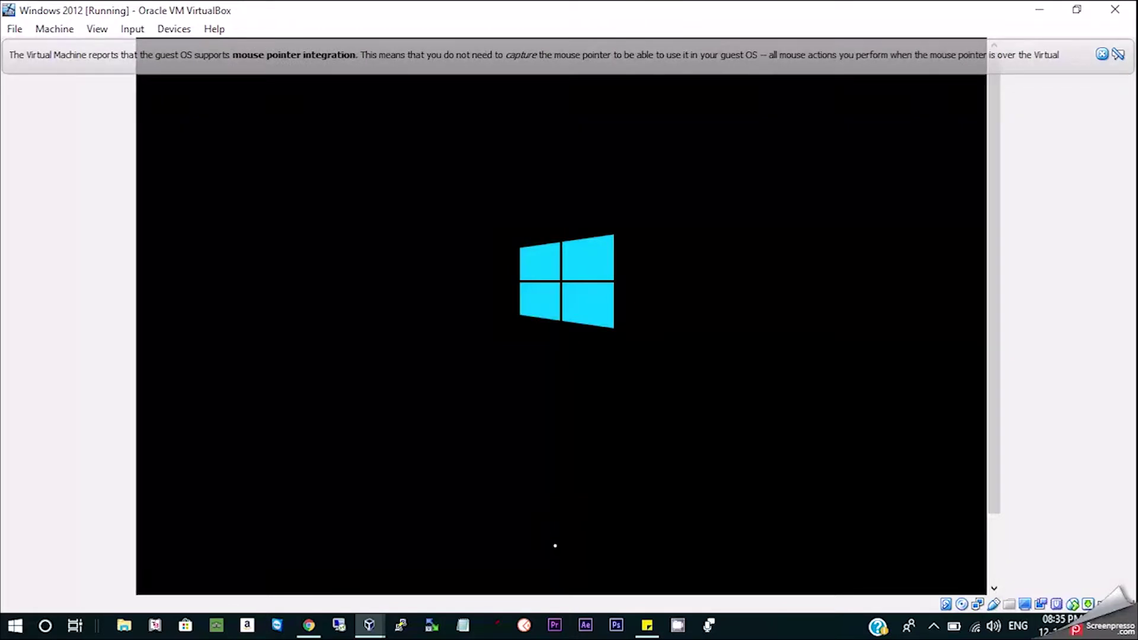
Dismiss the mouse notice, keep the default language settings, and choose Install now.
click(1102, 55)
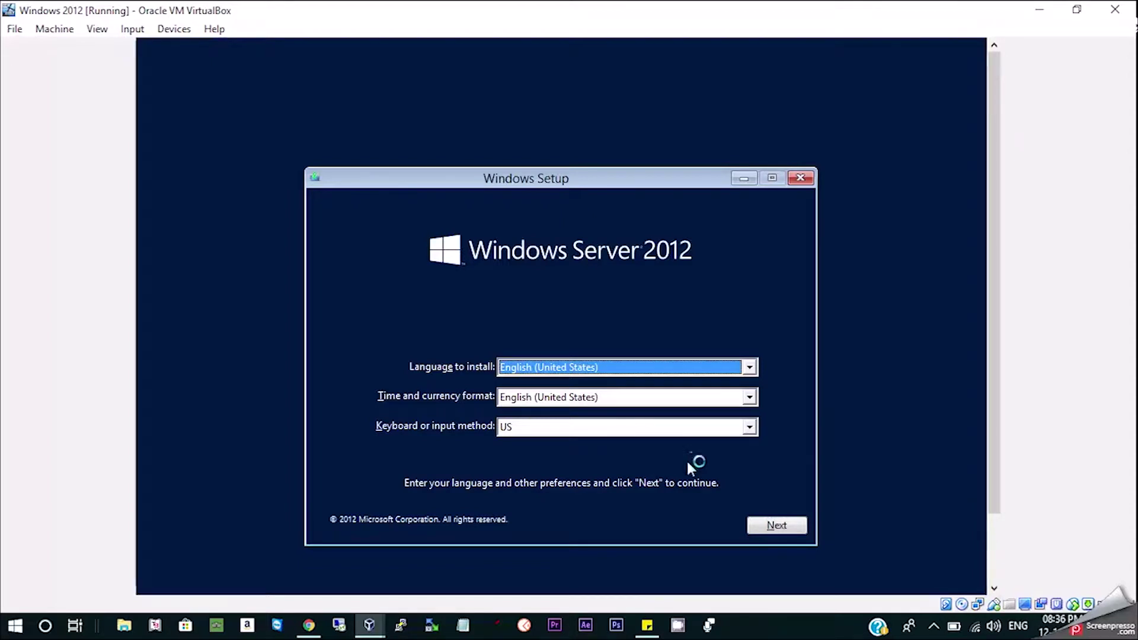
click(754, 523)
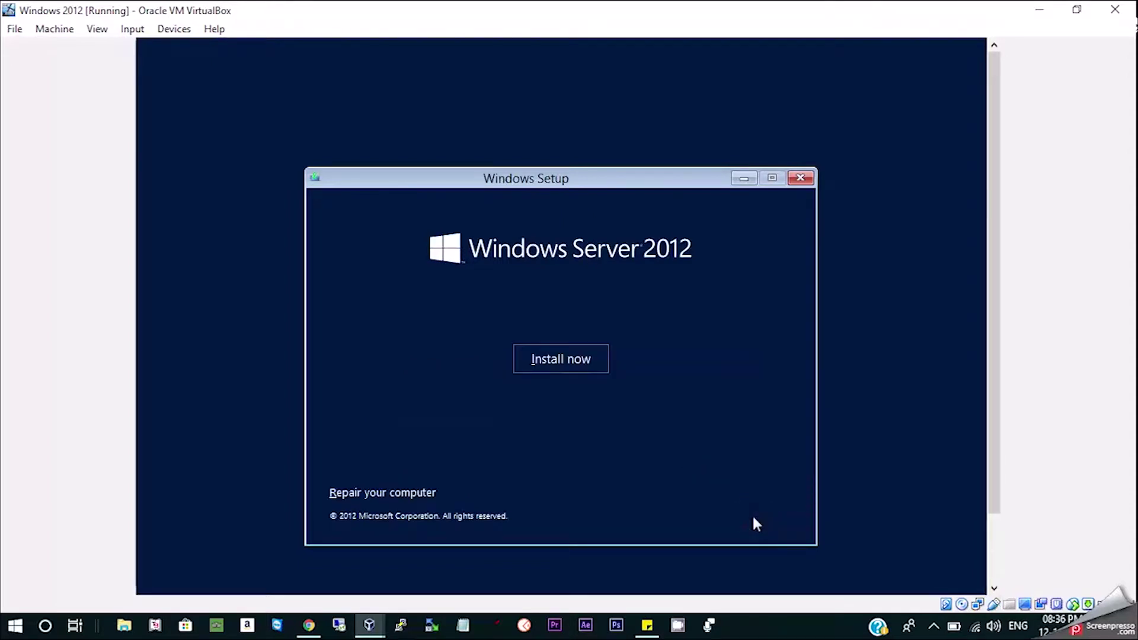
click(525, 359)
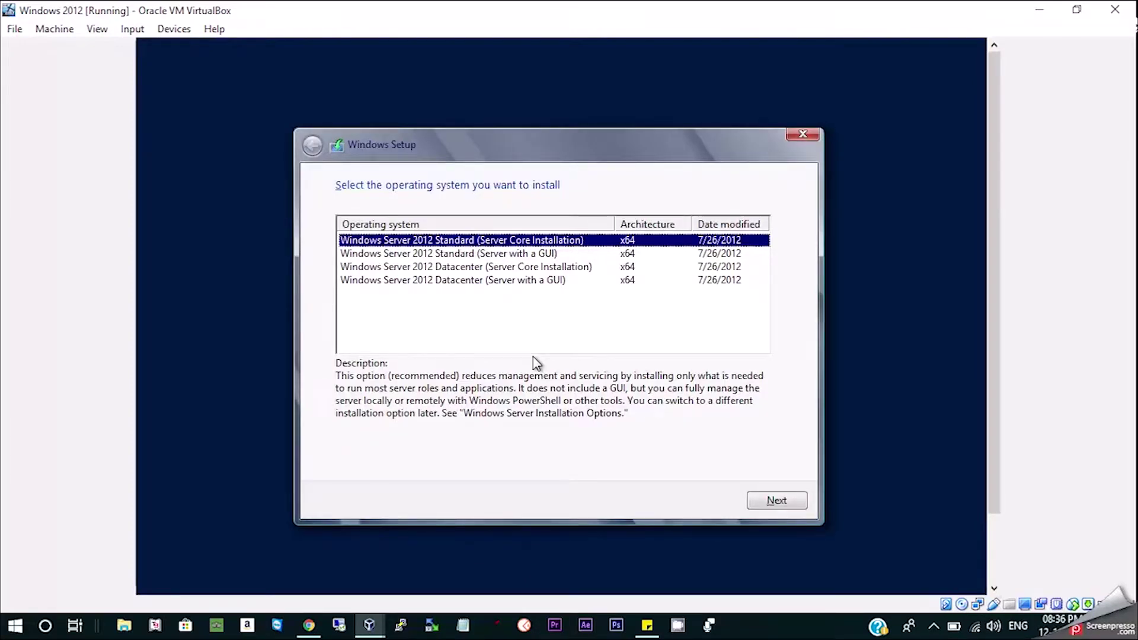
Choose Windows Server 2012 Standard (Server with a GUI) and accept the license terms.
click(464, 253)
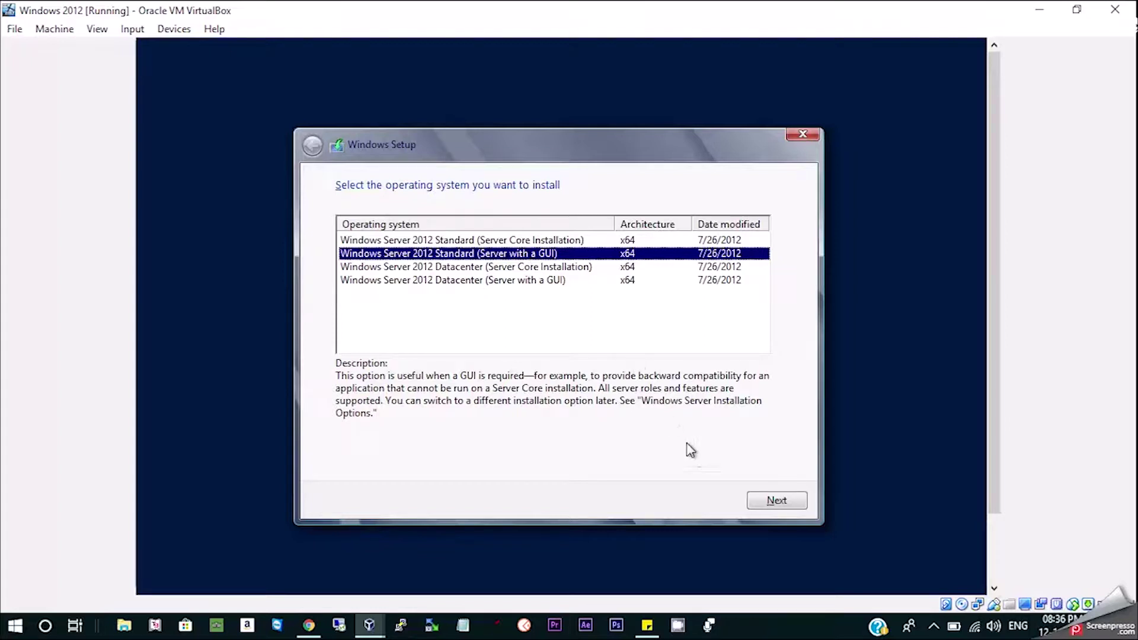
click(756, 498)
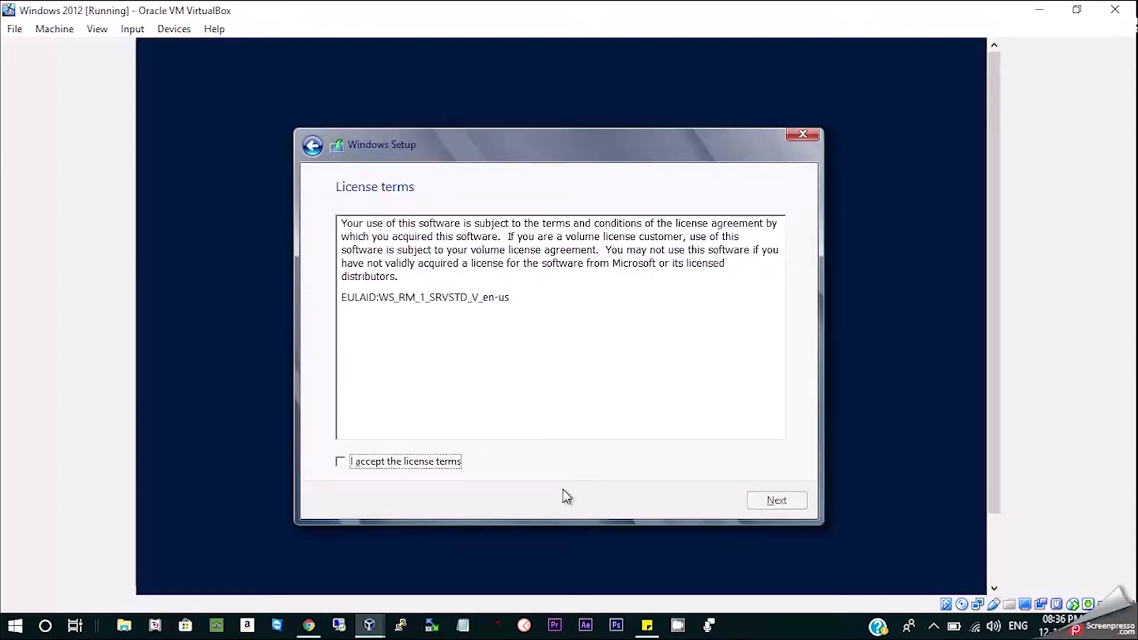
click(452, 463)
click(763, 500)
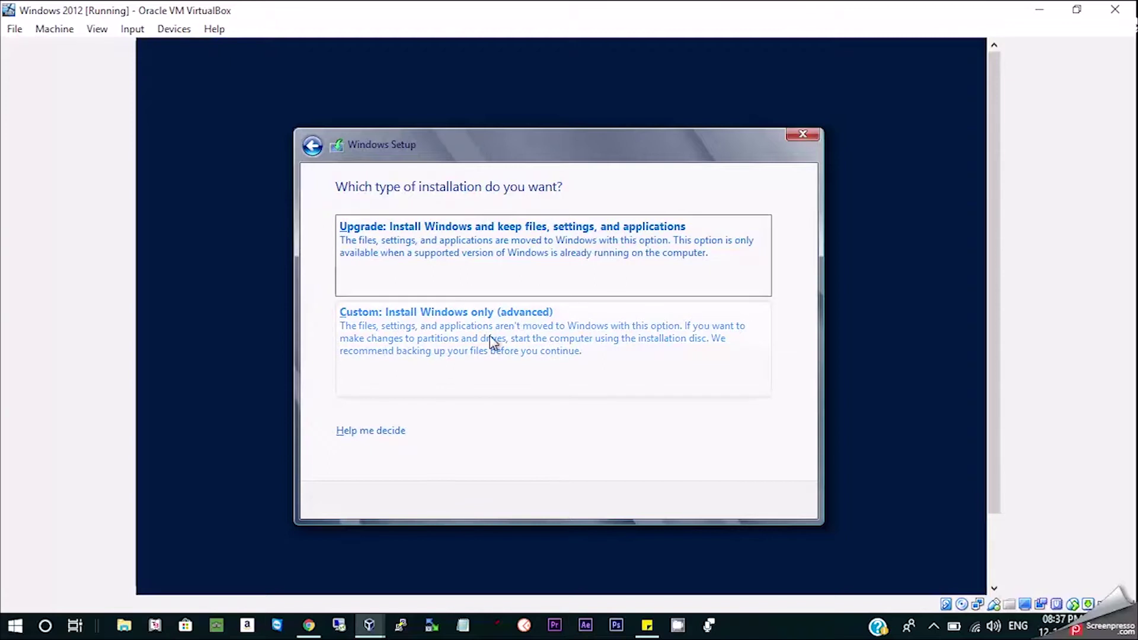
Select Custom install, create a new 102400 MB partition, and install onto Drive 0 Partition 2.
click(492, 336)
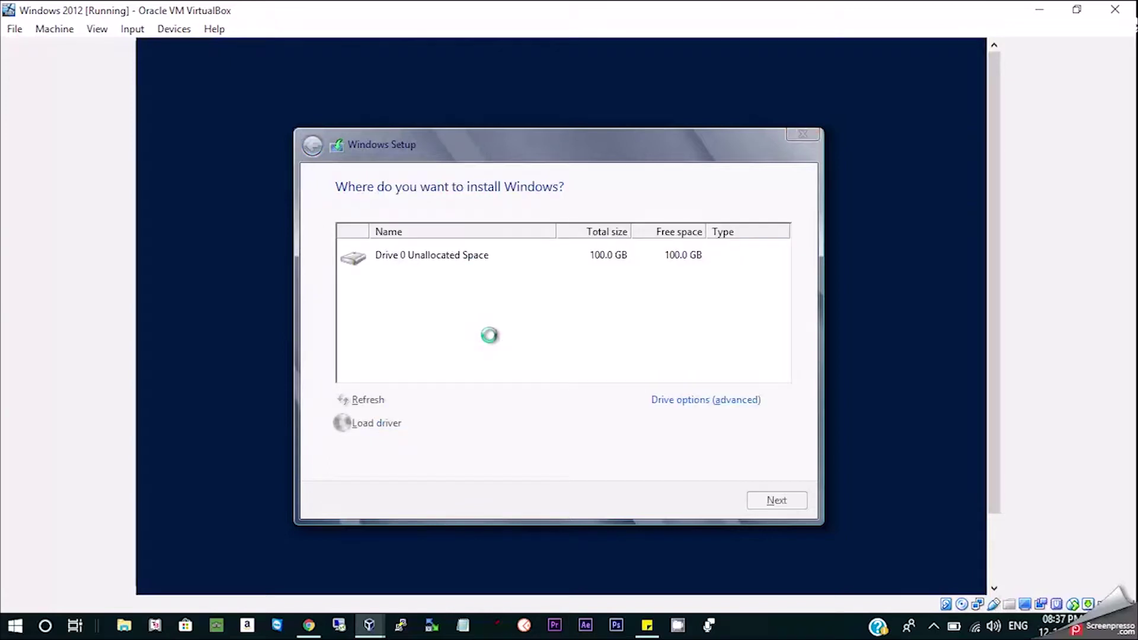
click(688, 400)
click(686, 401)
click(703, 424)
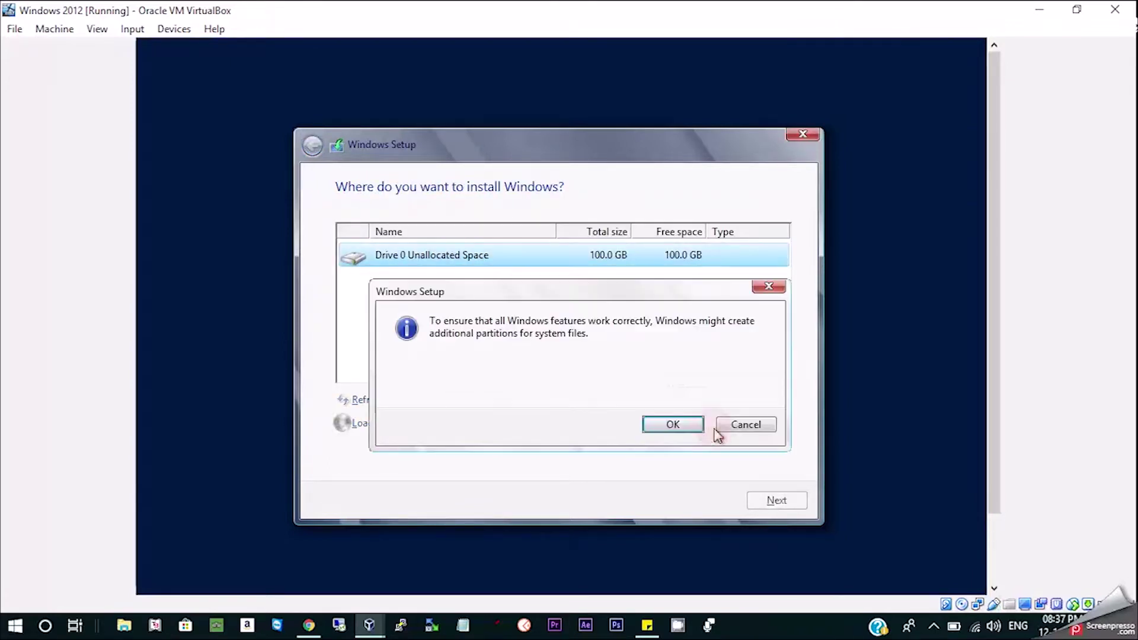
click(675, 422)
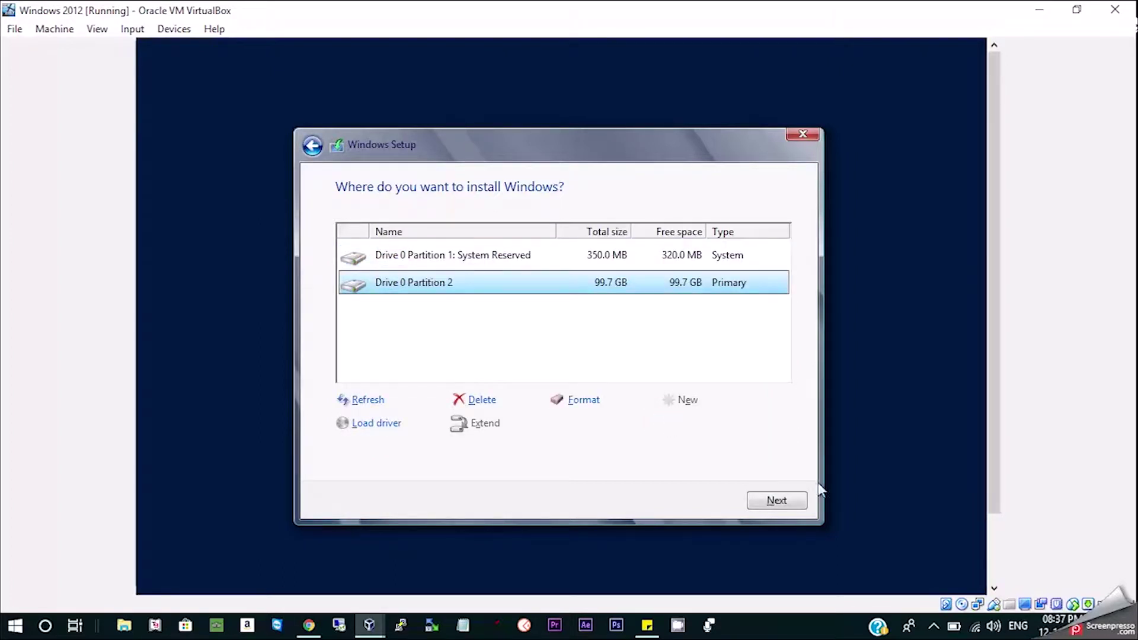
click(801, 502)
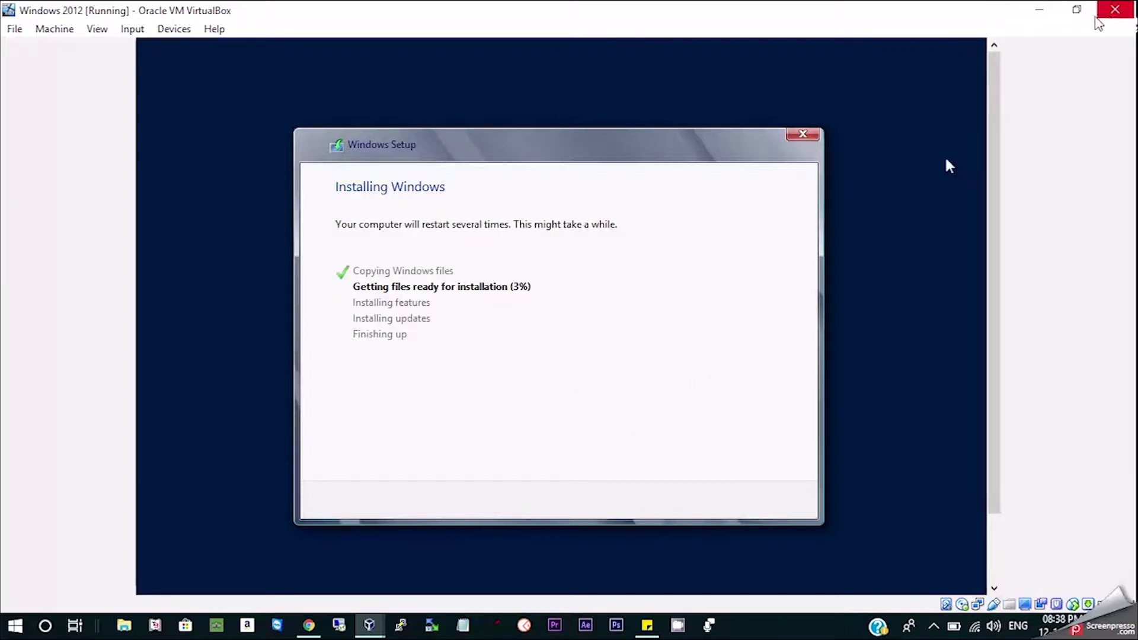
Minimize the VM during installation and dismiss the mouse integration notices through the reboot.
click(1040, 12)
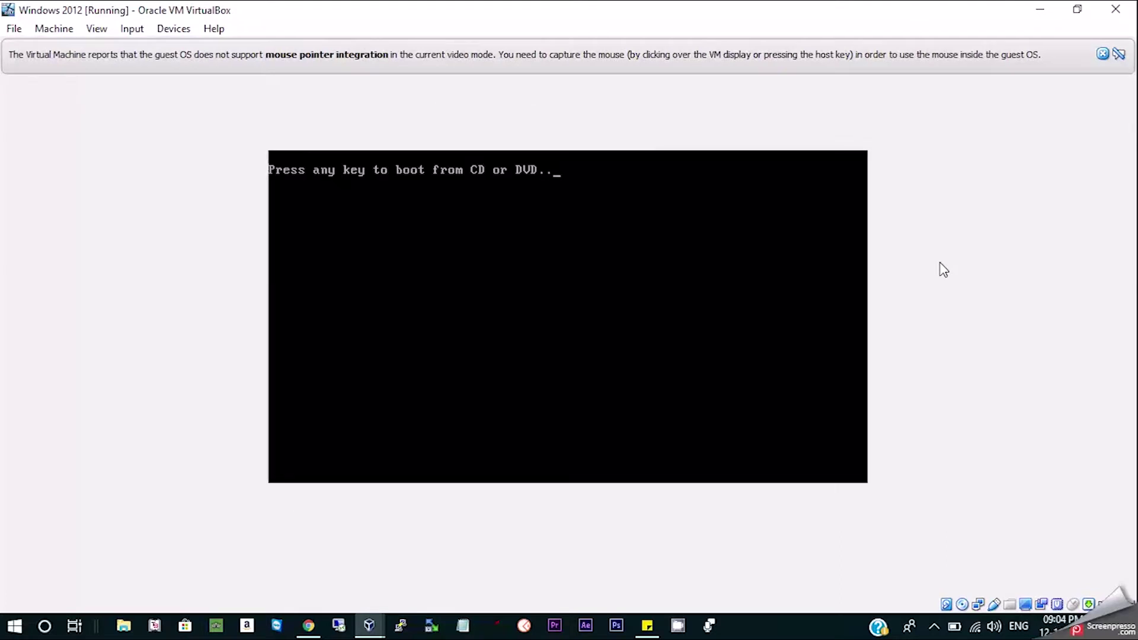
click(1102, 54)
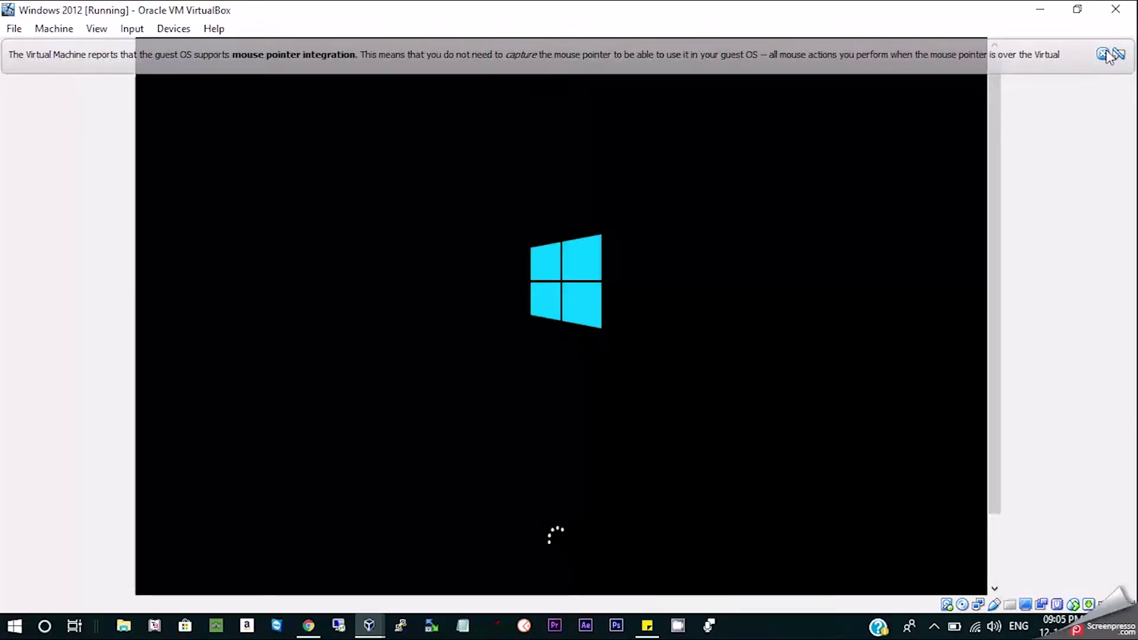
click(1106, 54)
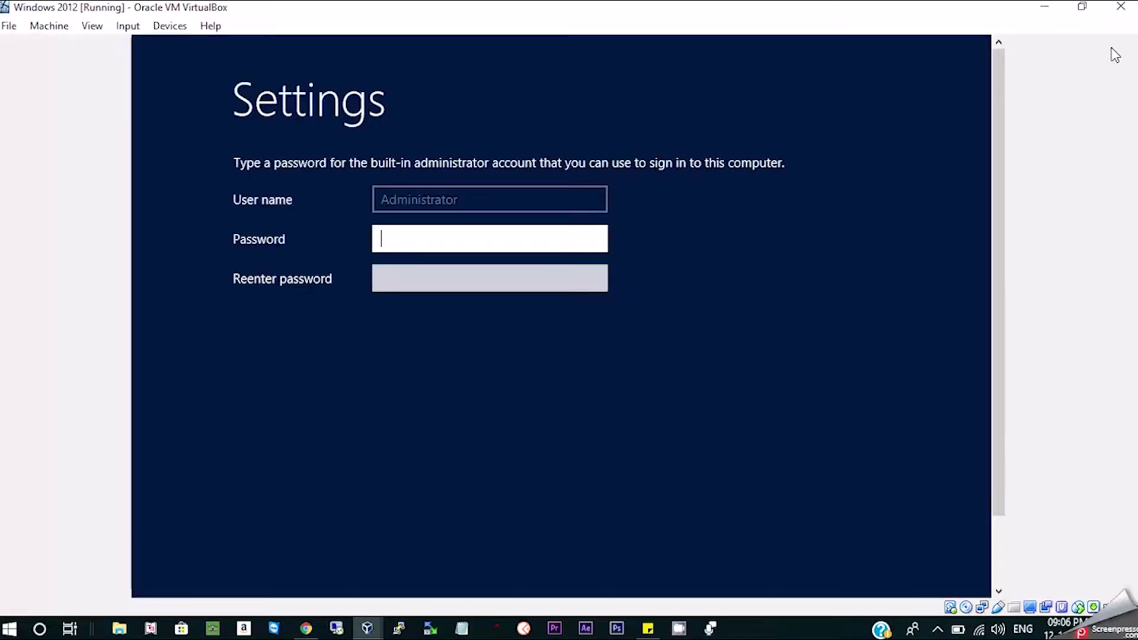
Enter and confirm a complex Administrator password, fixing the rejected attempts, and finish setup.
click(421, 243)
key(Tab)
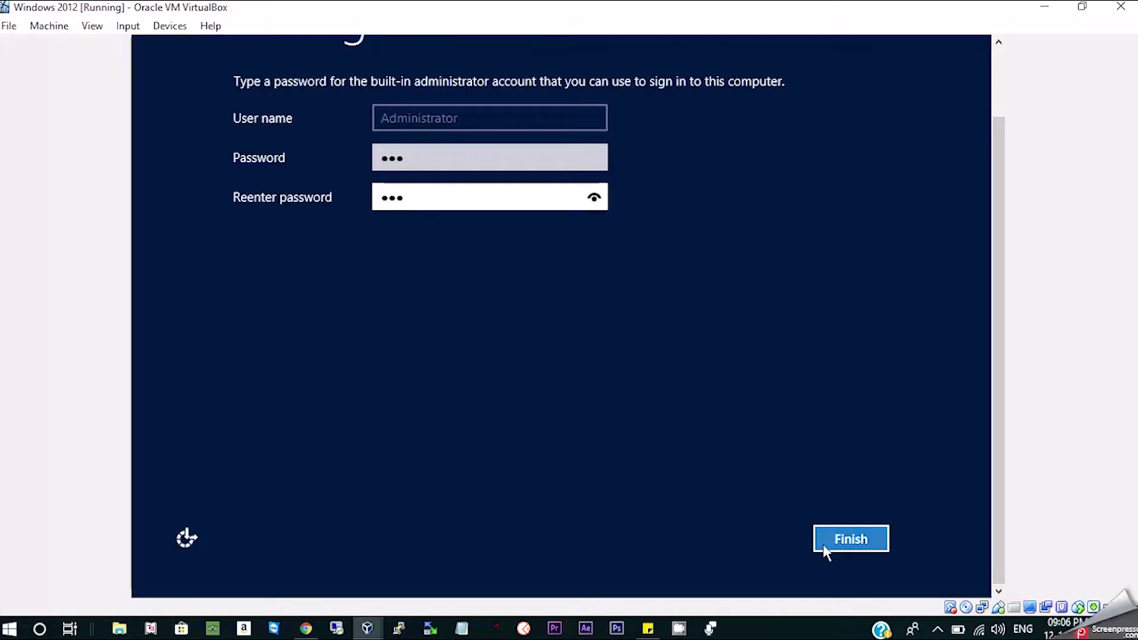
click(831, 543)
key(Tab)
click(879, 542)
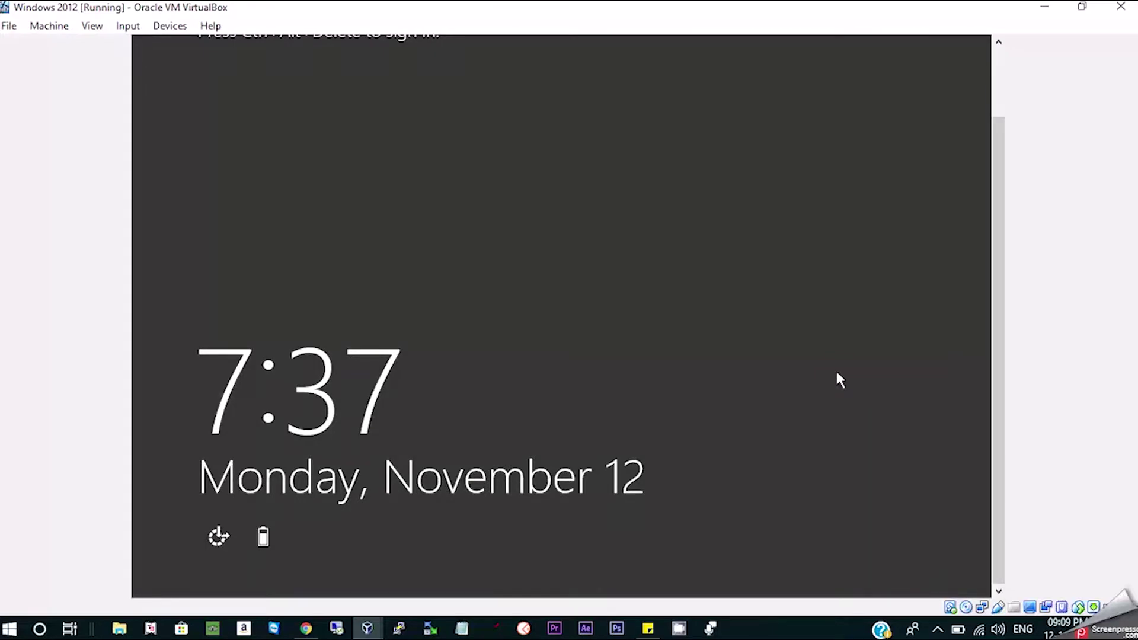
Send Ctrl-Alt-Del to the Windows Server guest from the Input > Keyboard menu.
click(938, 630)
click(500, 414)
scroll(1001, 465, up, 3)
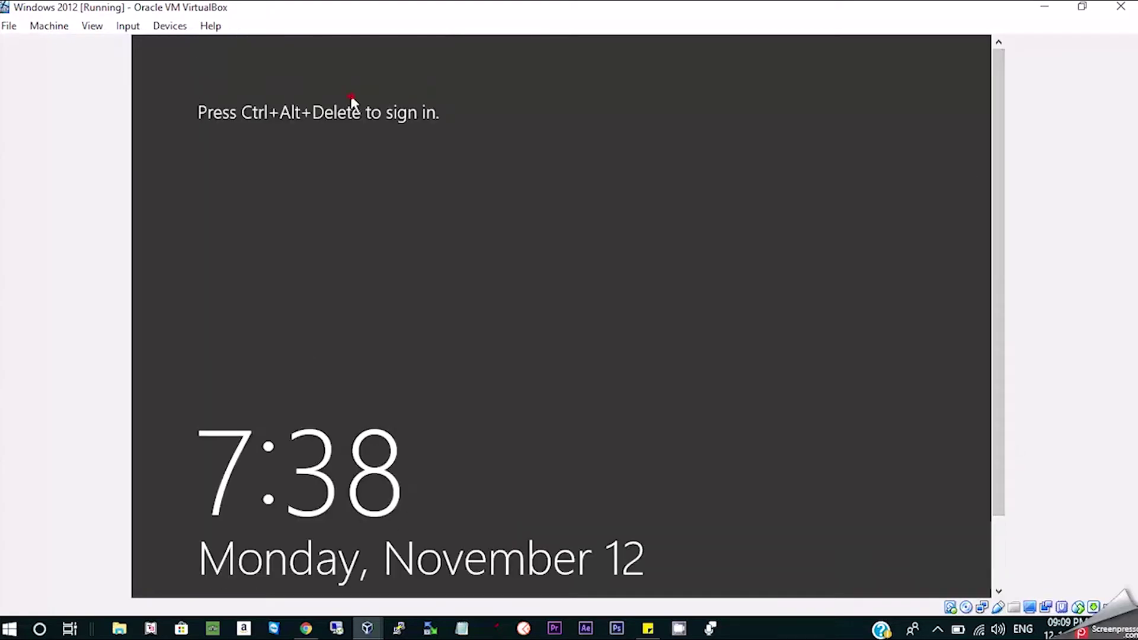
click(128, 25)
mouse_move(166, 45)
click(296, 77)
Sign in with the administrator password and switch the VM to full-screen mode.
text(••••••••)
key(Return)
key(Return)
text(•••••••••)
key(Return)
click(97, 28)
click(105, 50)
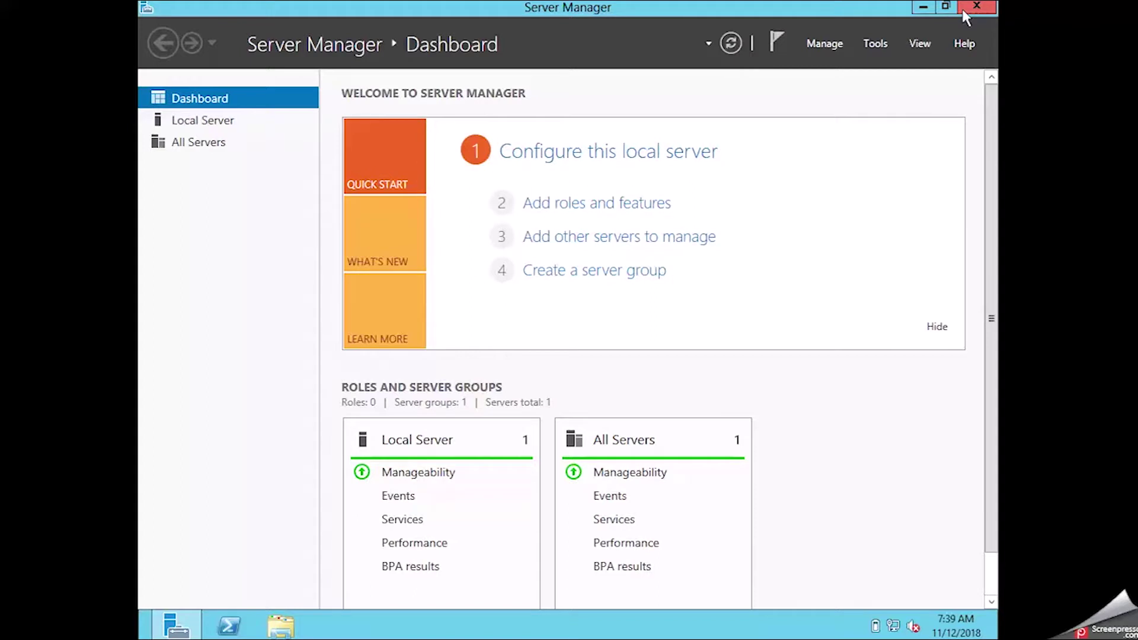
Close Server Manager and launch Control Panel with the 'control' Run command.
click(962, 9)
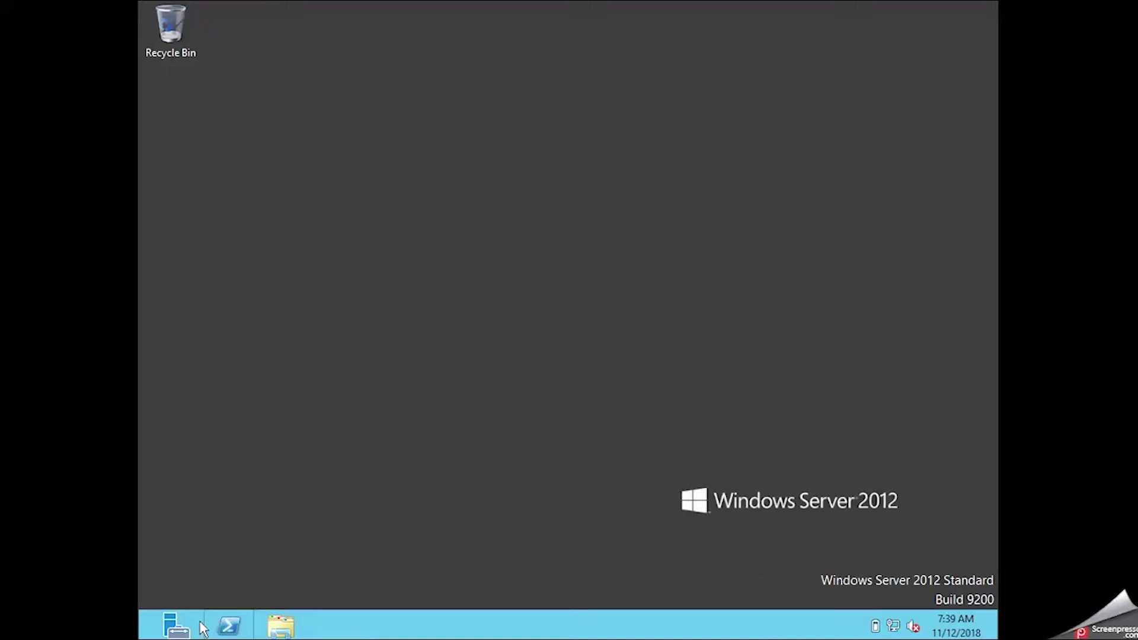
click(342, 448)
key(super+r)
text(control)
key(Return)
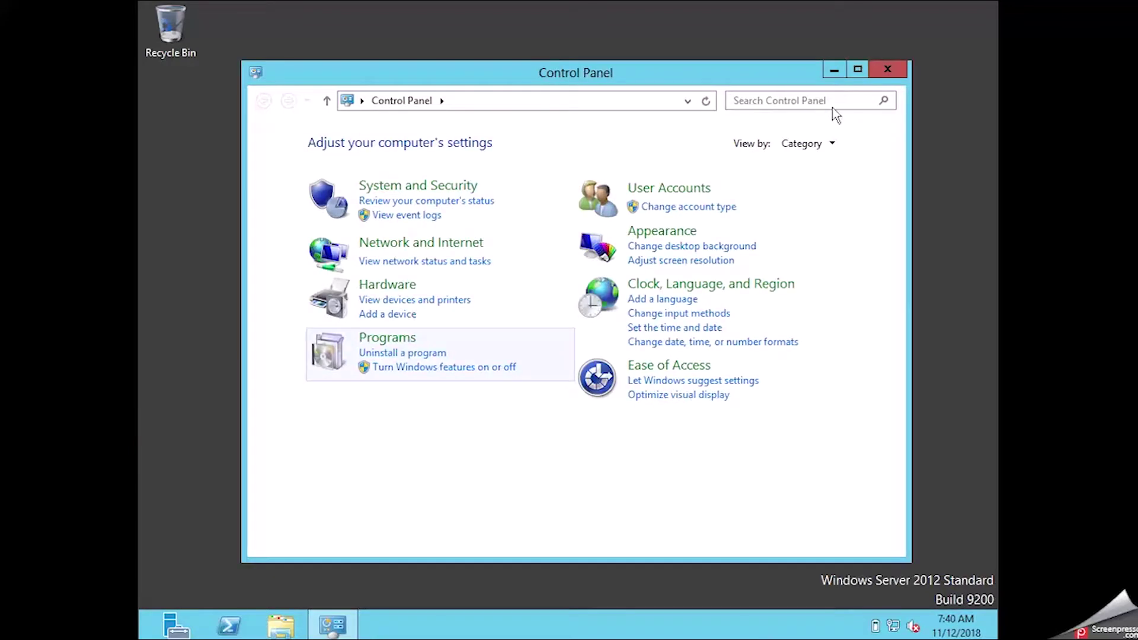
List Control Panel items as small icons, maximize the window, and open Windows Firewall.
click(817, 145)
click(823, 187)
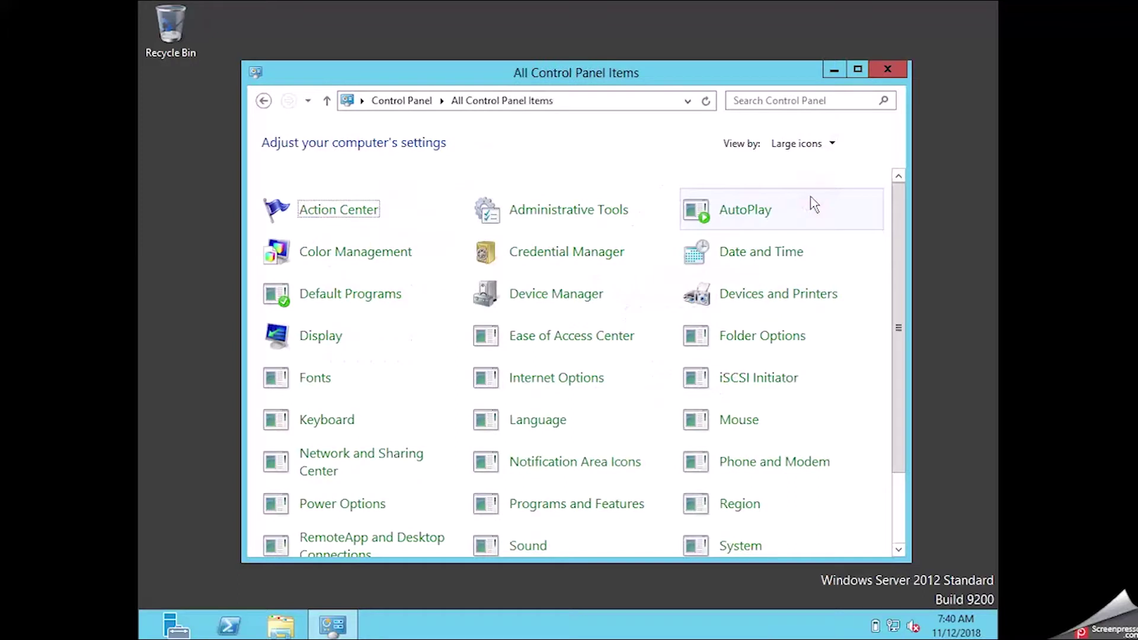
click(817, 144)
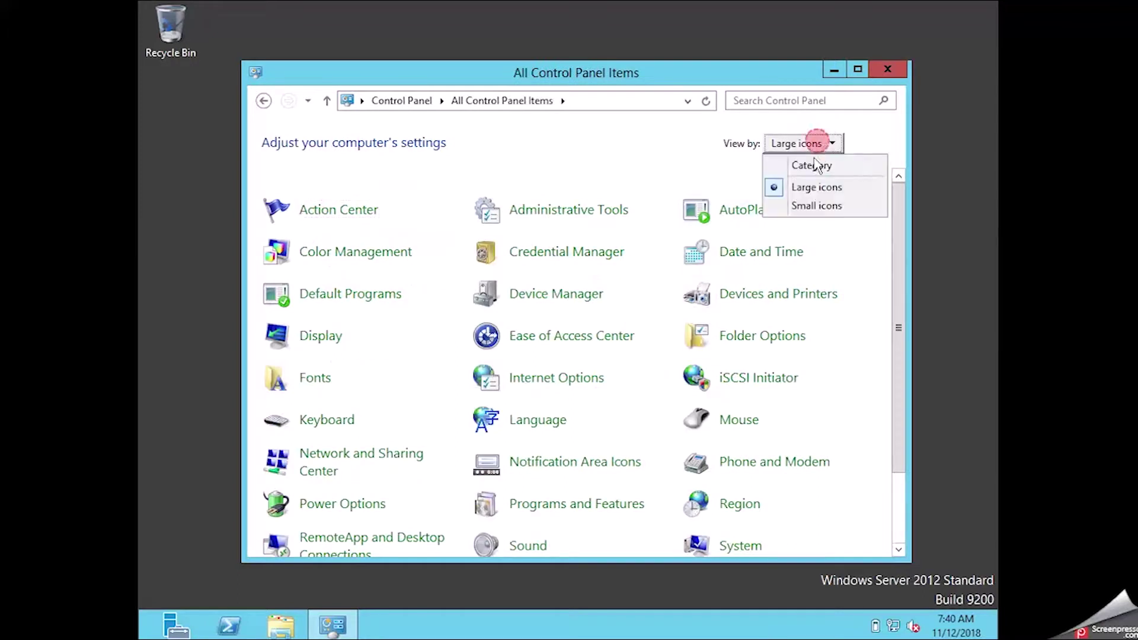
click(809, 206)
click(858, 70)
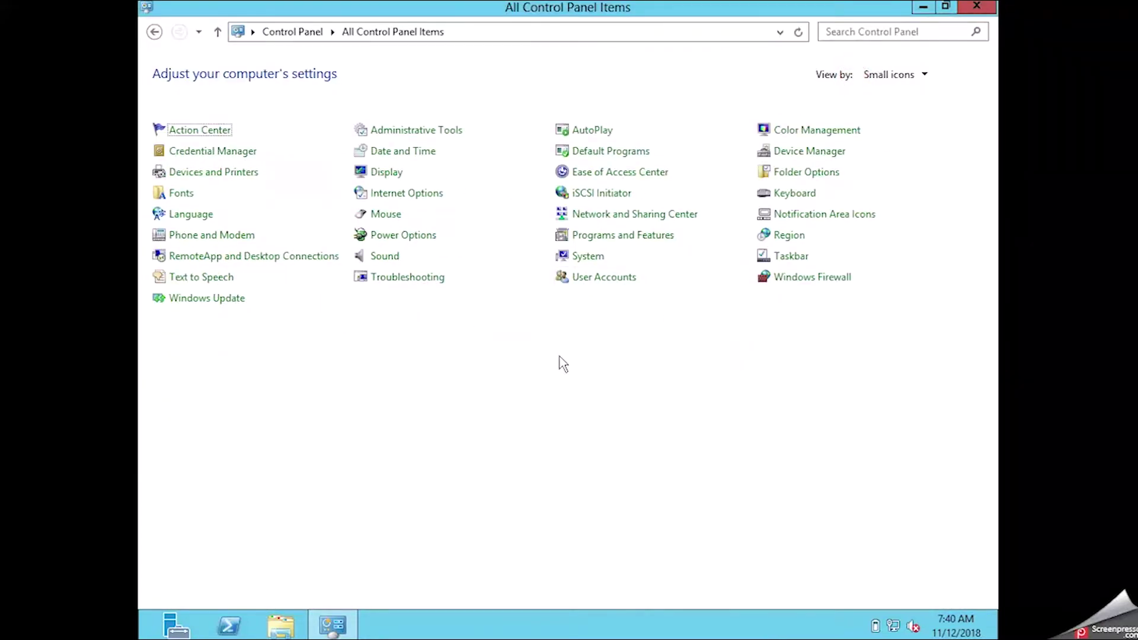
click(797, 278)
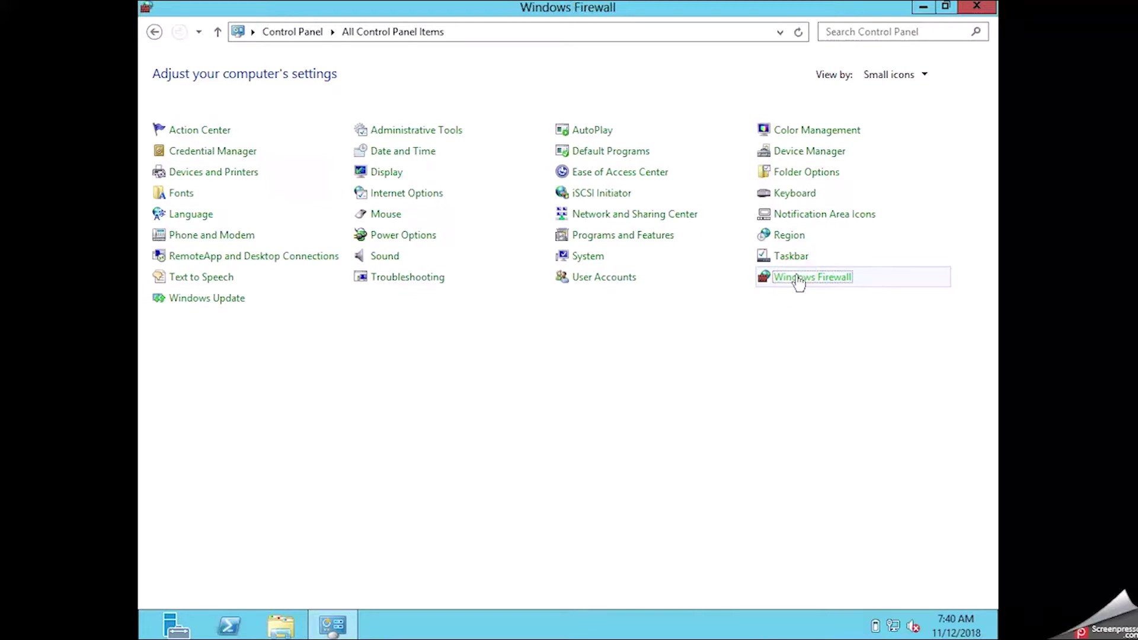
Turn Windows Firewall off for both private and public networks and confirm.
click(197, 155)
click(256, 155)
click(459, 187)
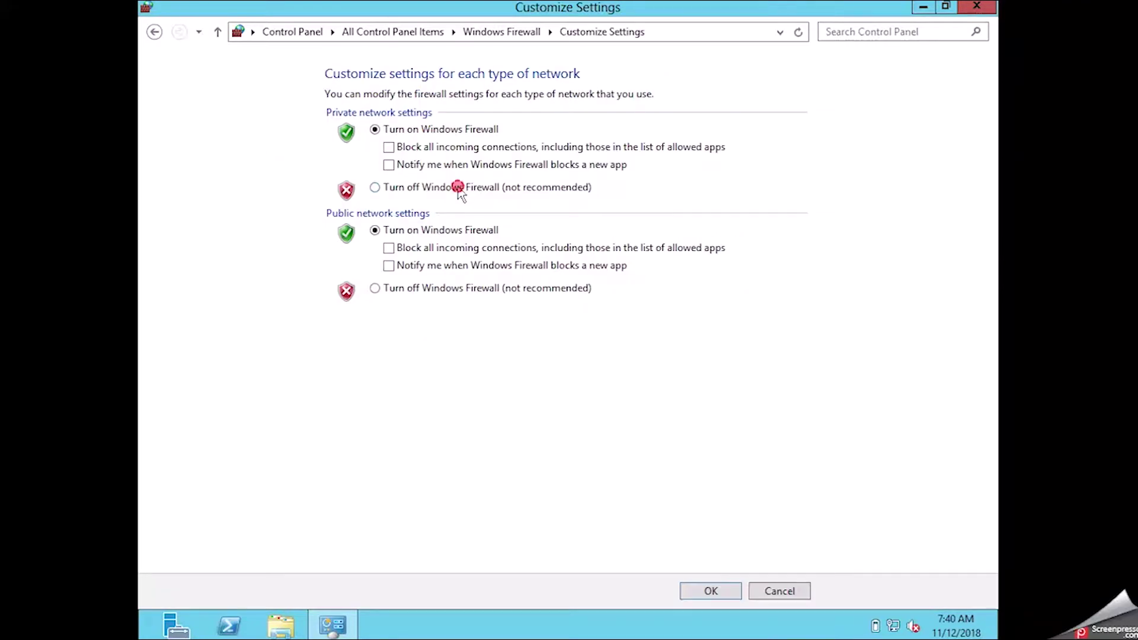
click(400, 291)
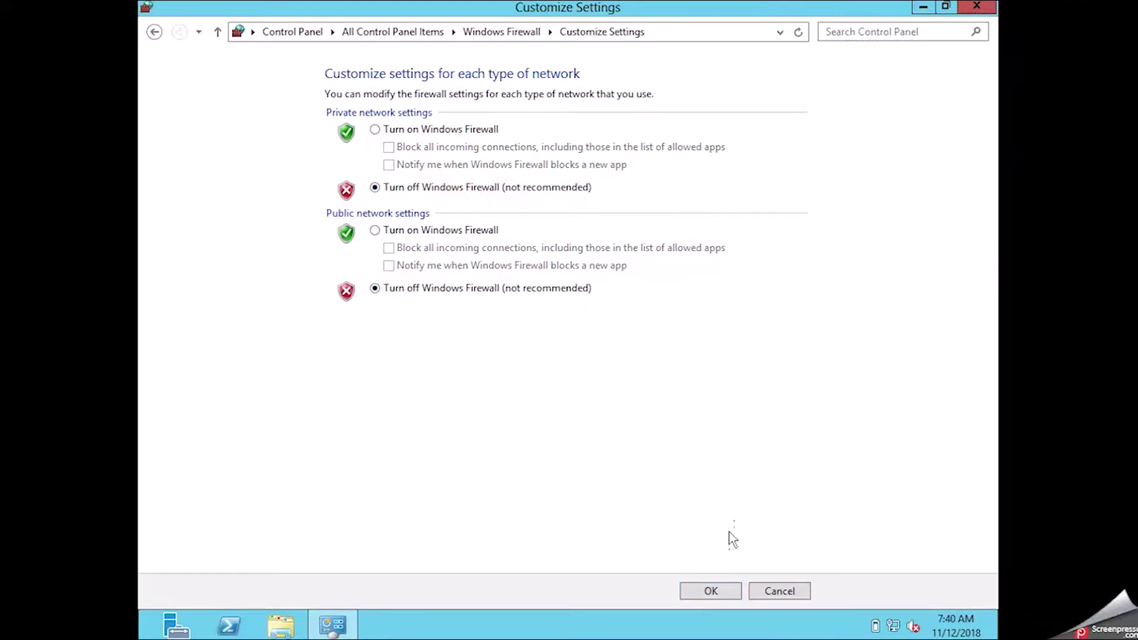
click(709, 596)
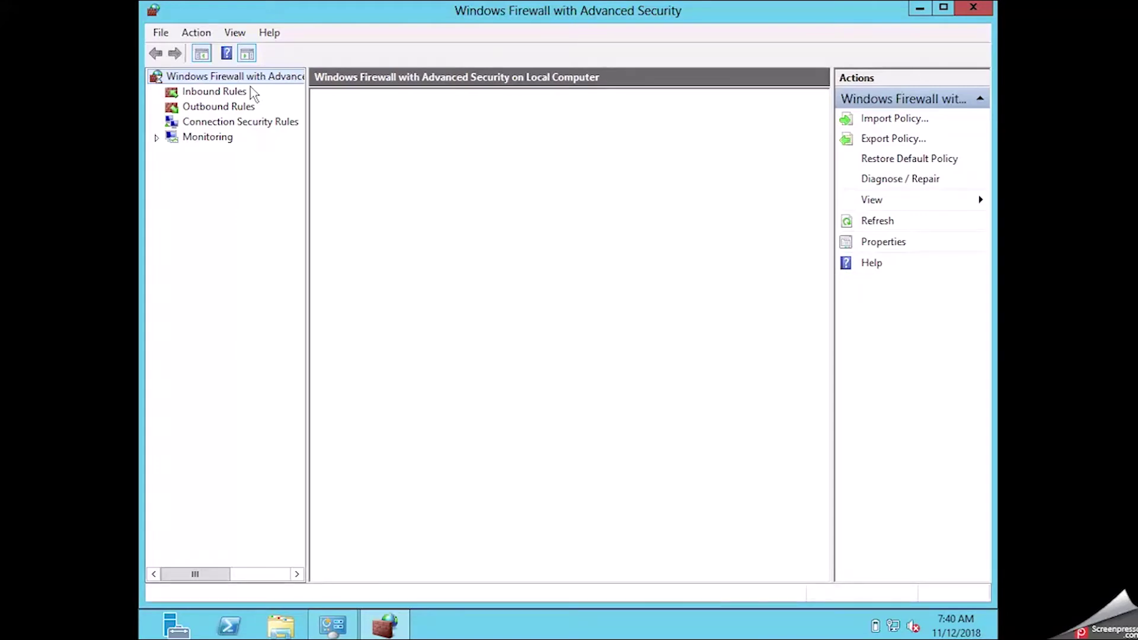
Set the Domain Profile firewall state to Off in the firewall properties and apply.
right_click(241, 76)
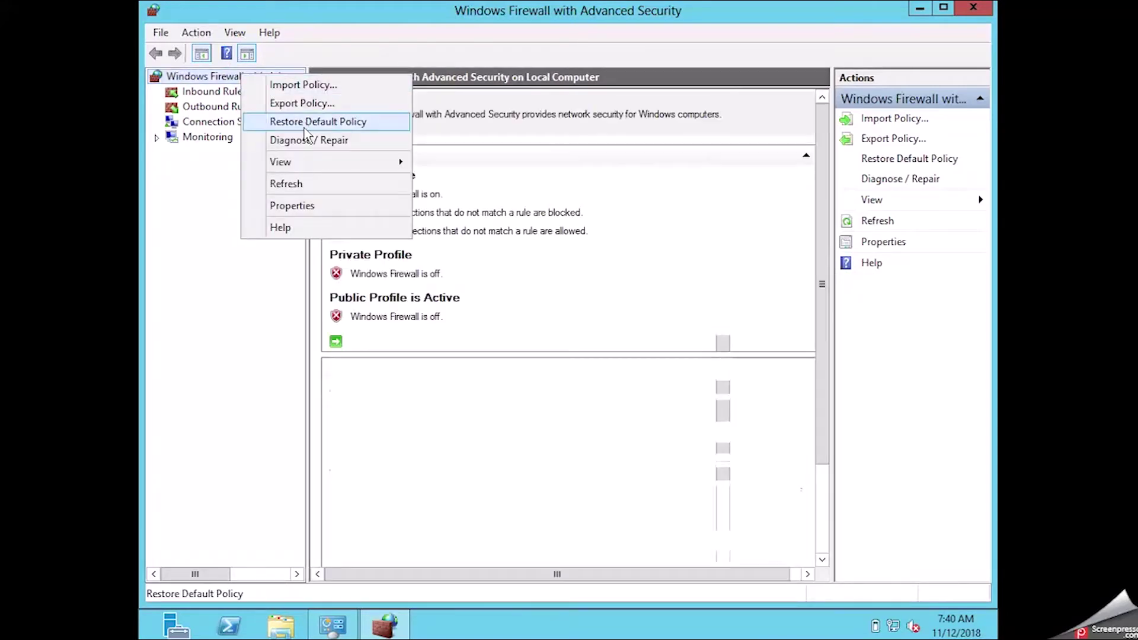
click(306, 205)
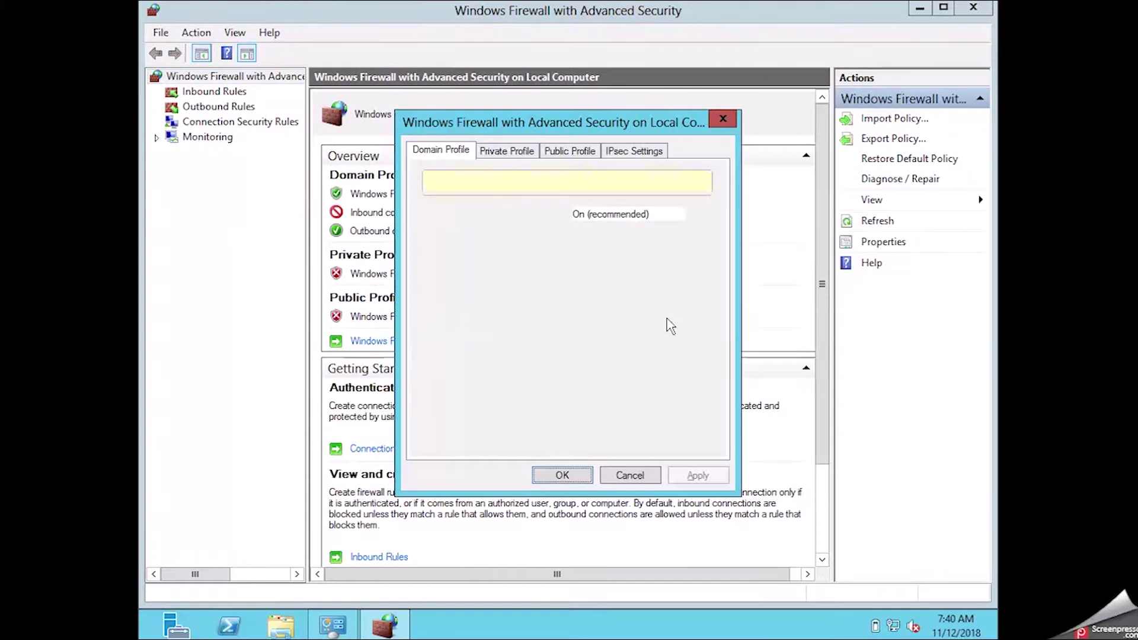
click(599, 216)
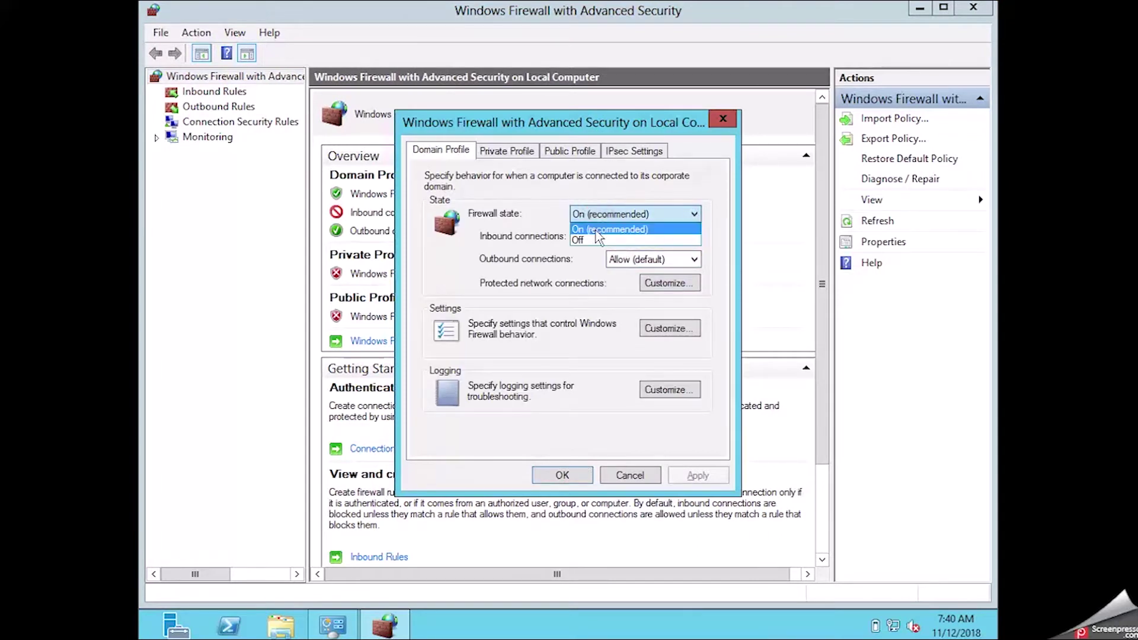
click(597, 239)
click(715, 478)
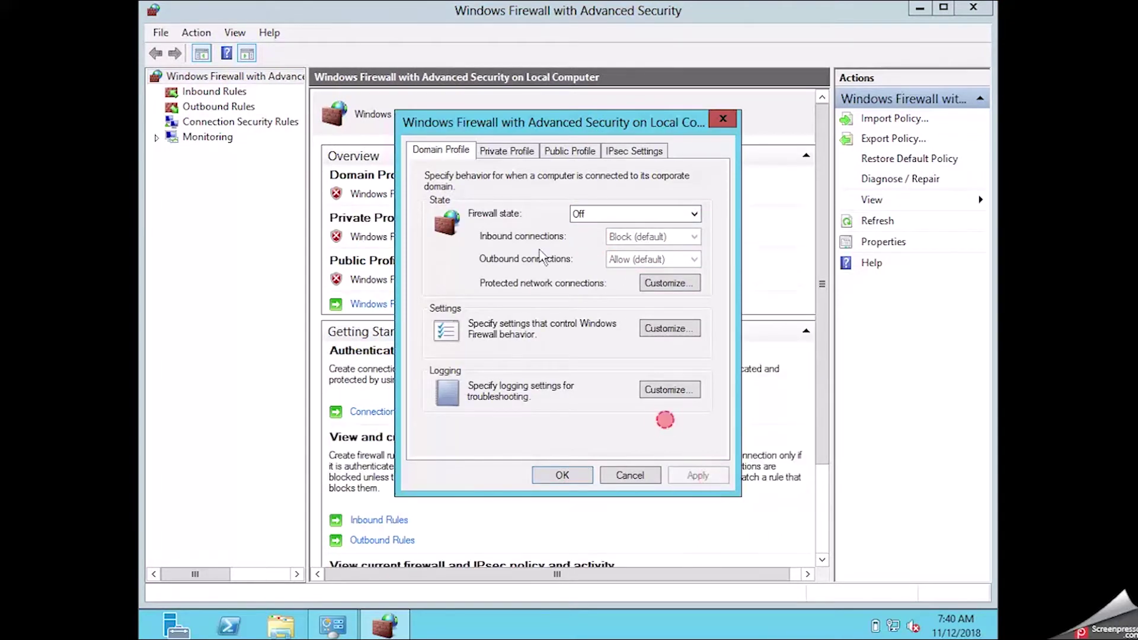
Review the Private, Public and IPsec tabs, then close the properties and advanced console.
click(500, 151)
click(560, 149)
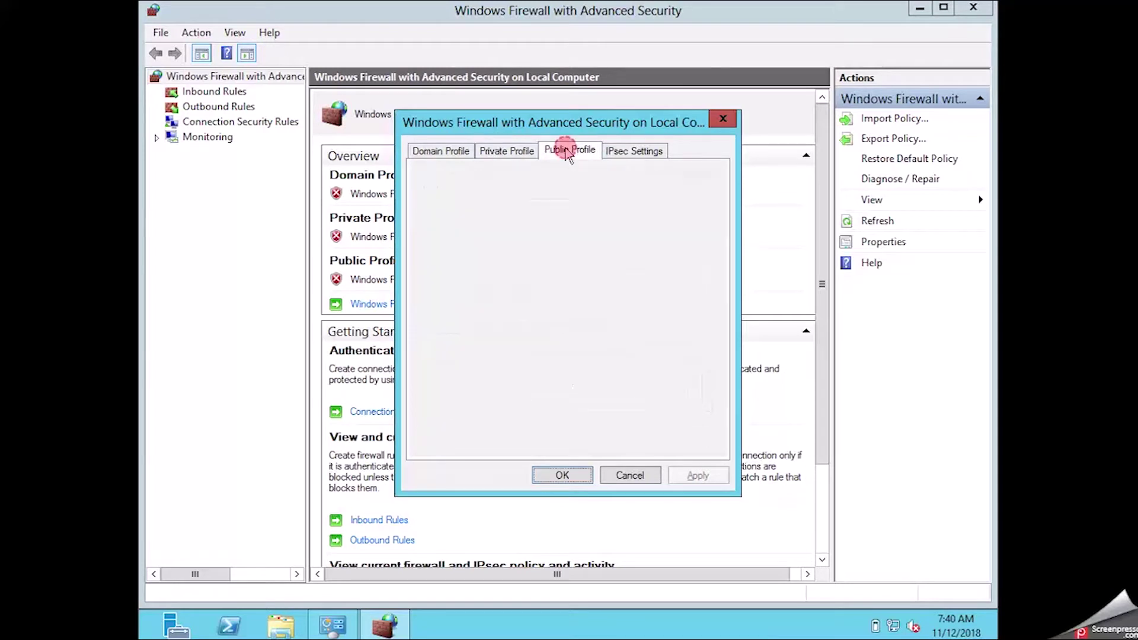
click(655, 152)
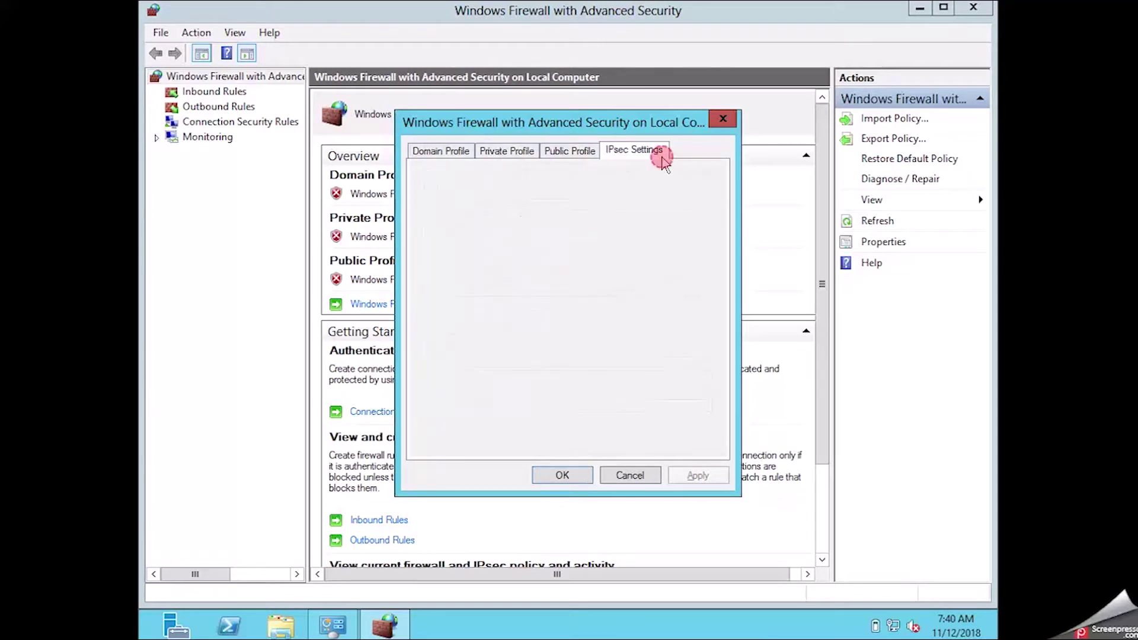
click(565, 474)
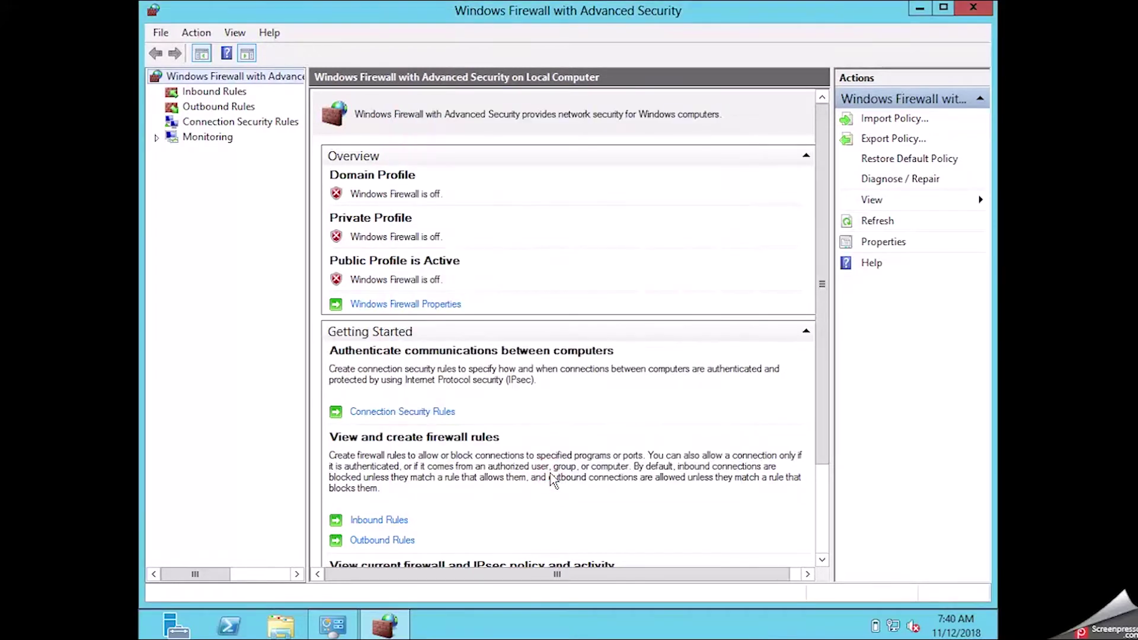
click(973, 7)
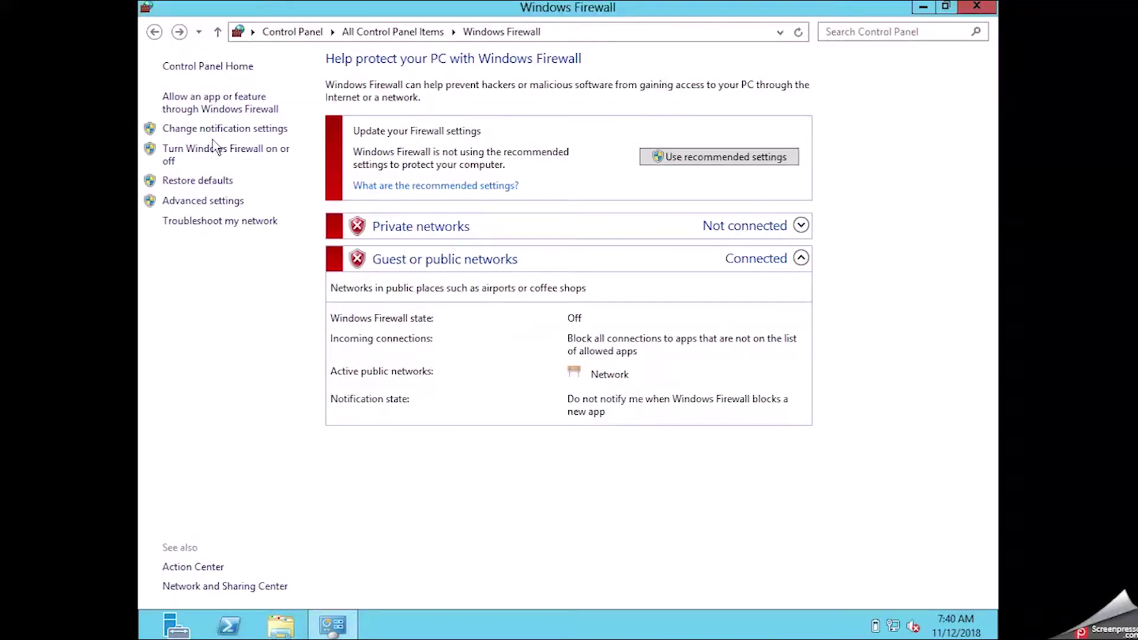
Return to All Control Panel Items and bring up the Date and Time time zone list.
click(215, 67)
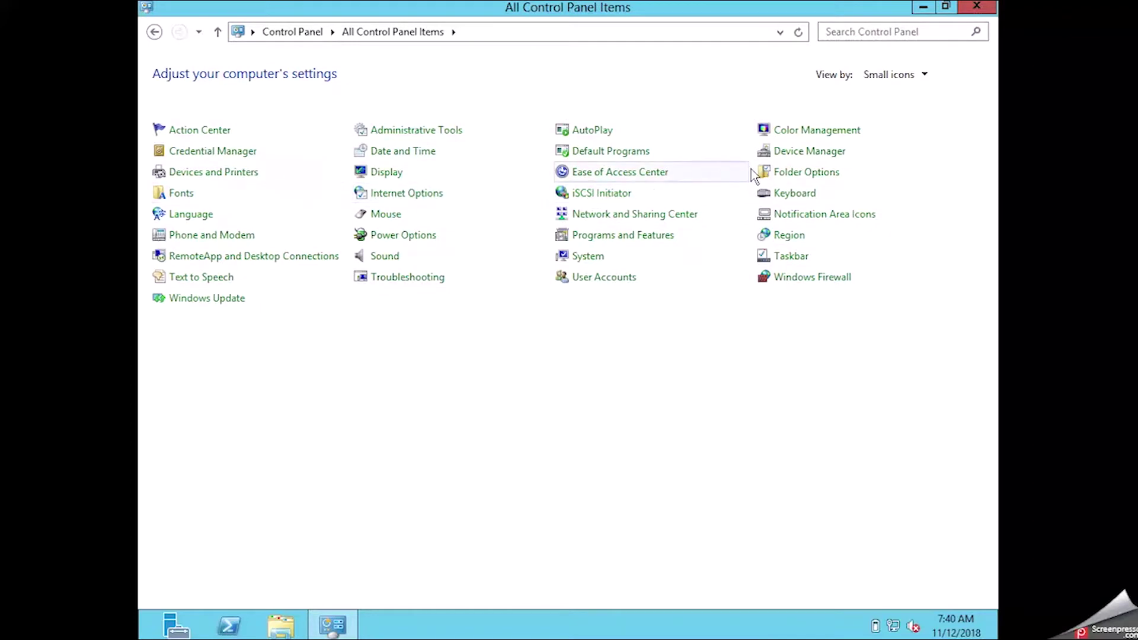
key(d)
key(d)
key(d)
key(d)
key(d)
key(d)
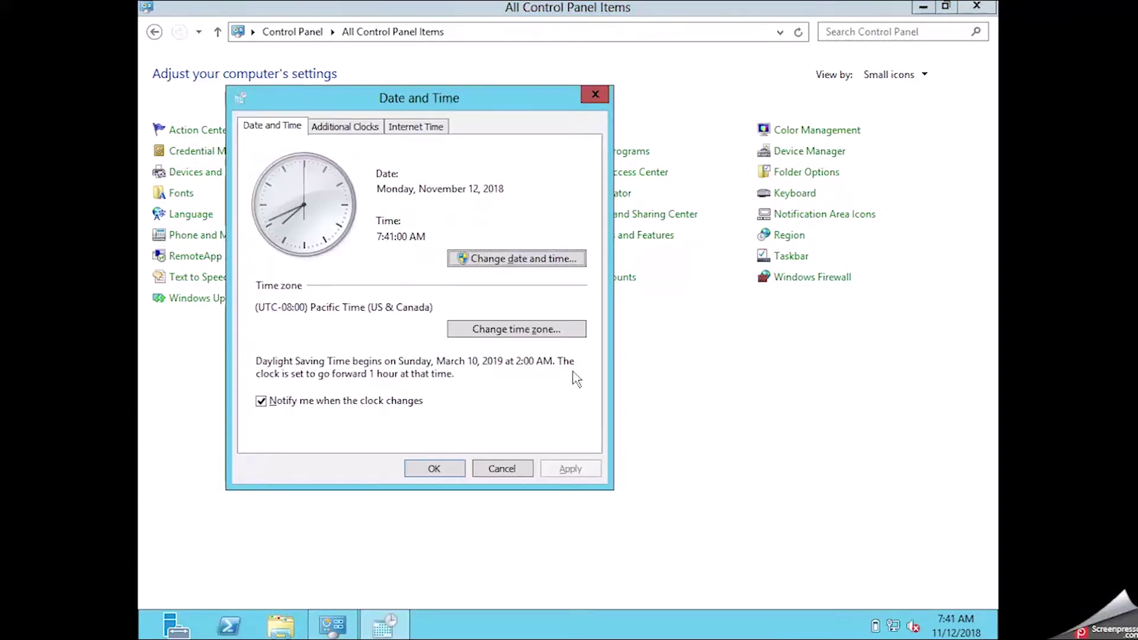
click(536, 335)
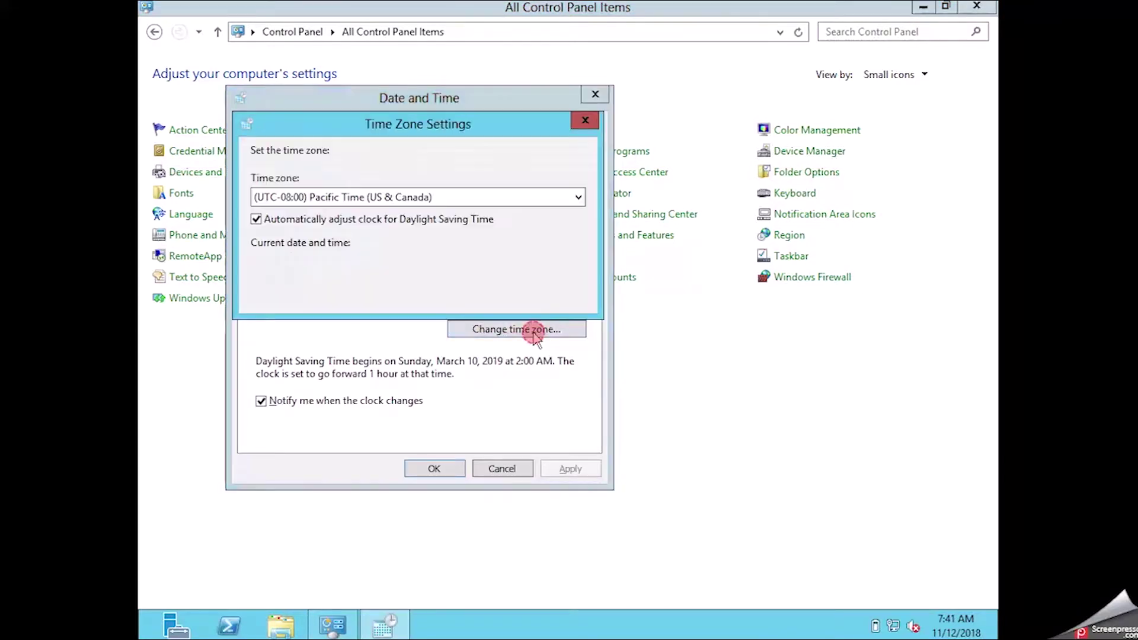
double_click(573, 196)
click(572, 196)
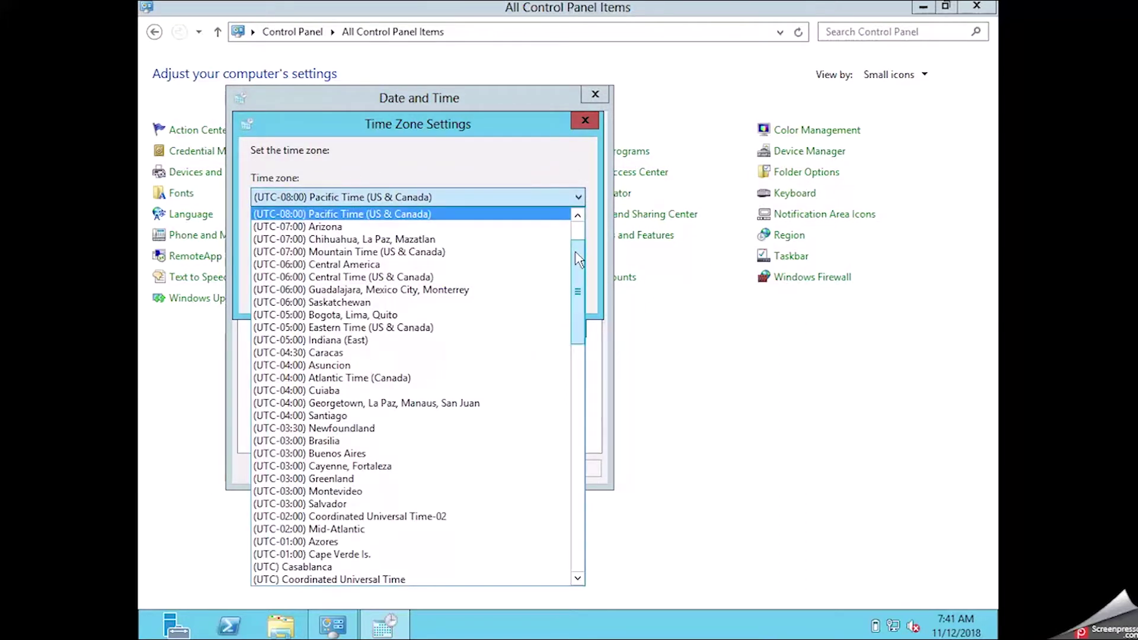
Select UTC+05:30 Chennai, Kolkata, Mumbai, New Delhi and close the Date and Time settings.
drag(580, 262, 581, 432)
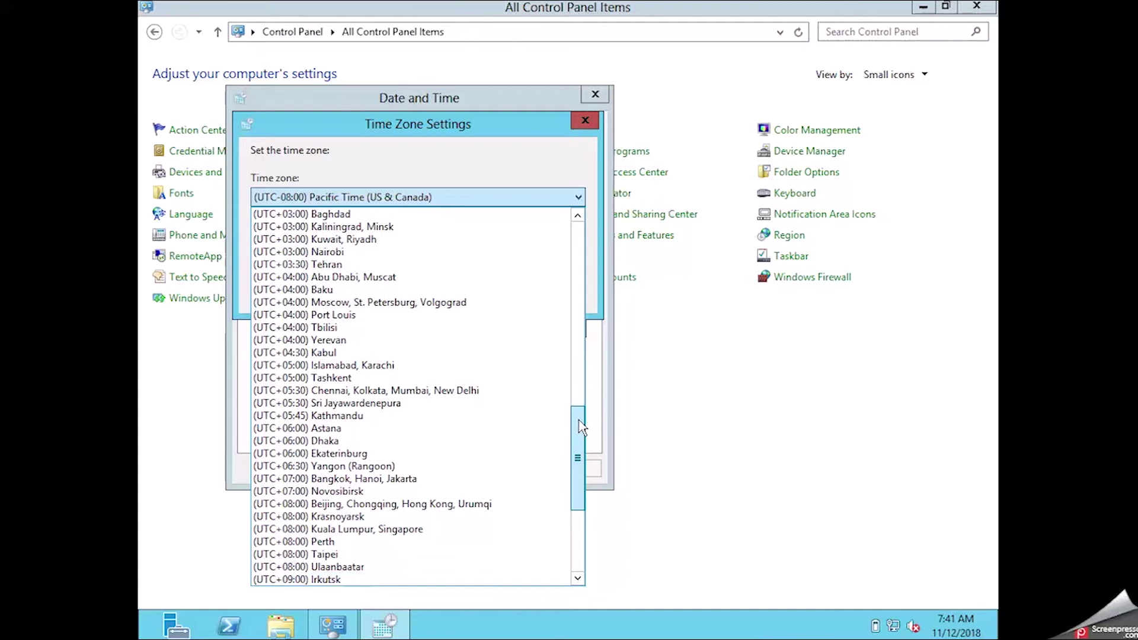
click(460, 391)
click(478, 293)
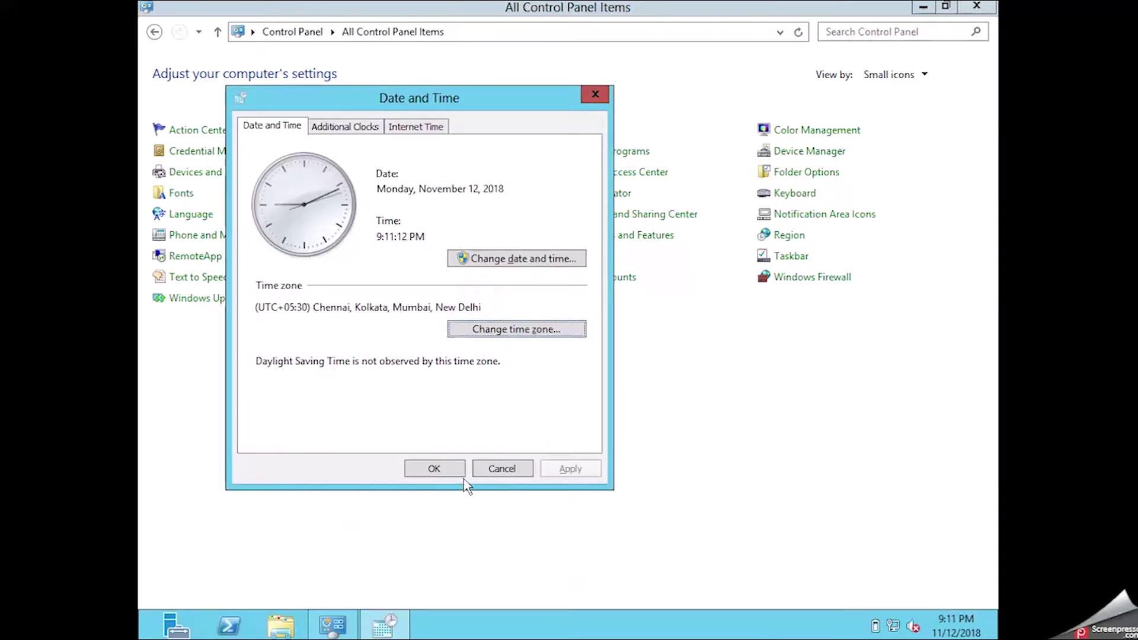
click(364, 127)
click(417, 127)
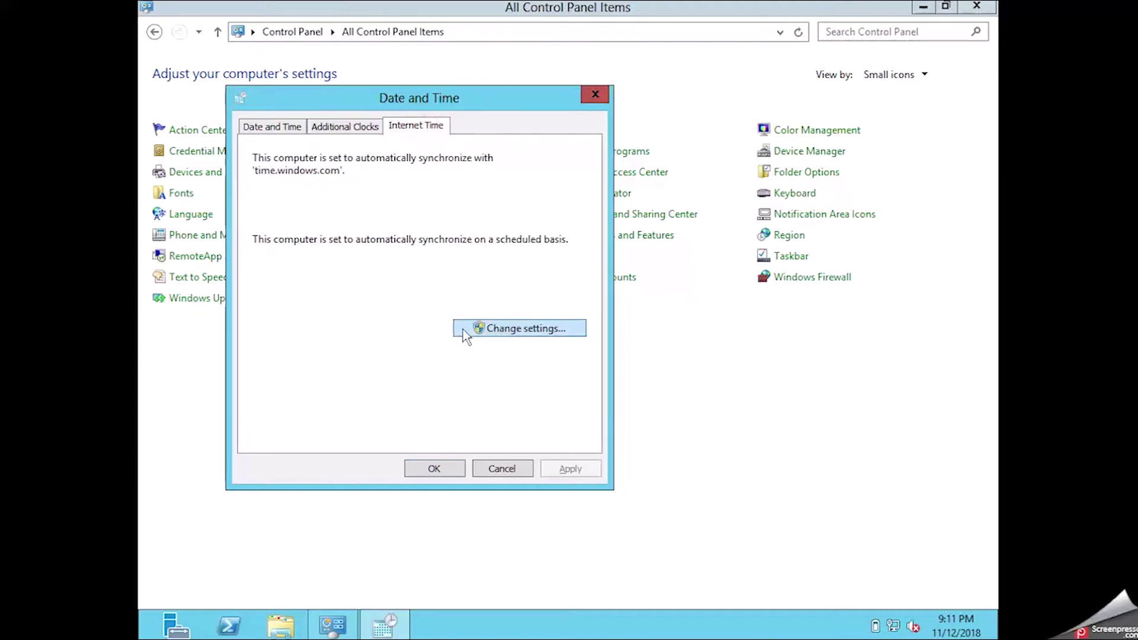
click(429, 463)
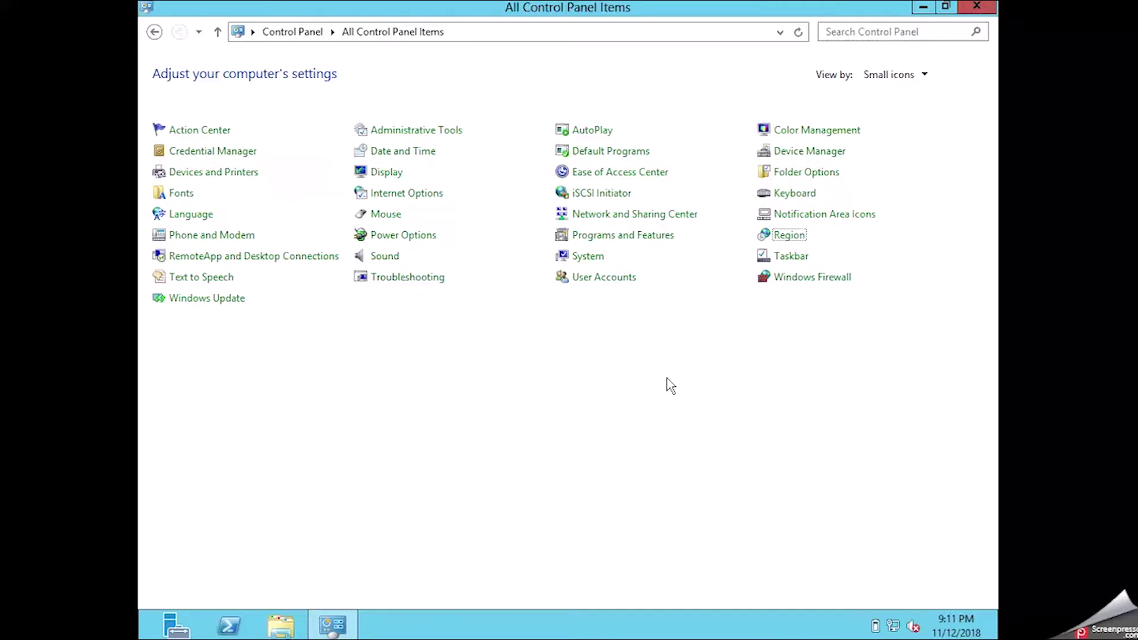
Set India as the home location in the Region settings and apply it.
click(781, 235)
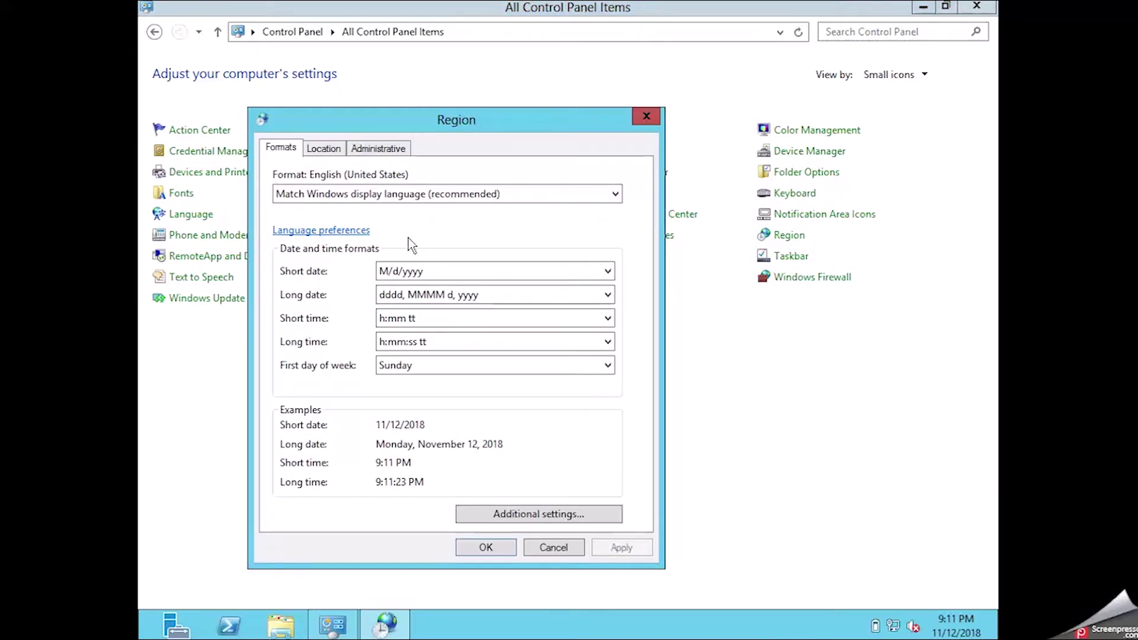
click(375, 195)
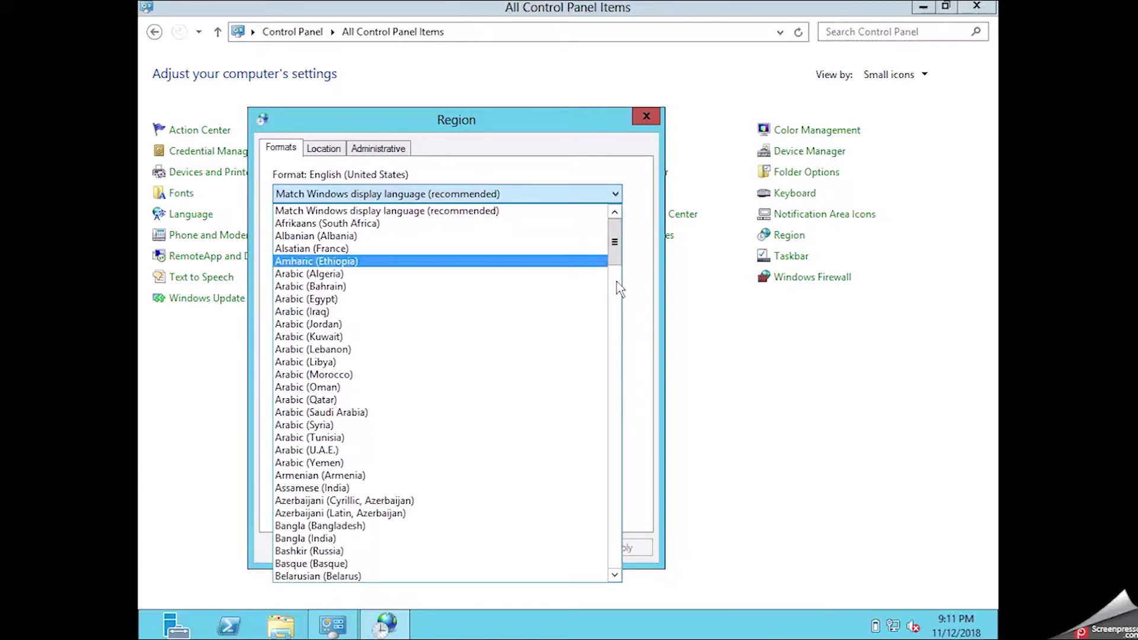
click(617, 254)
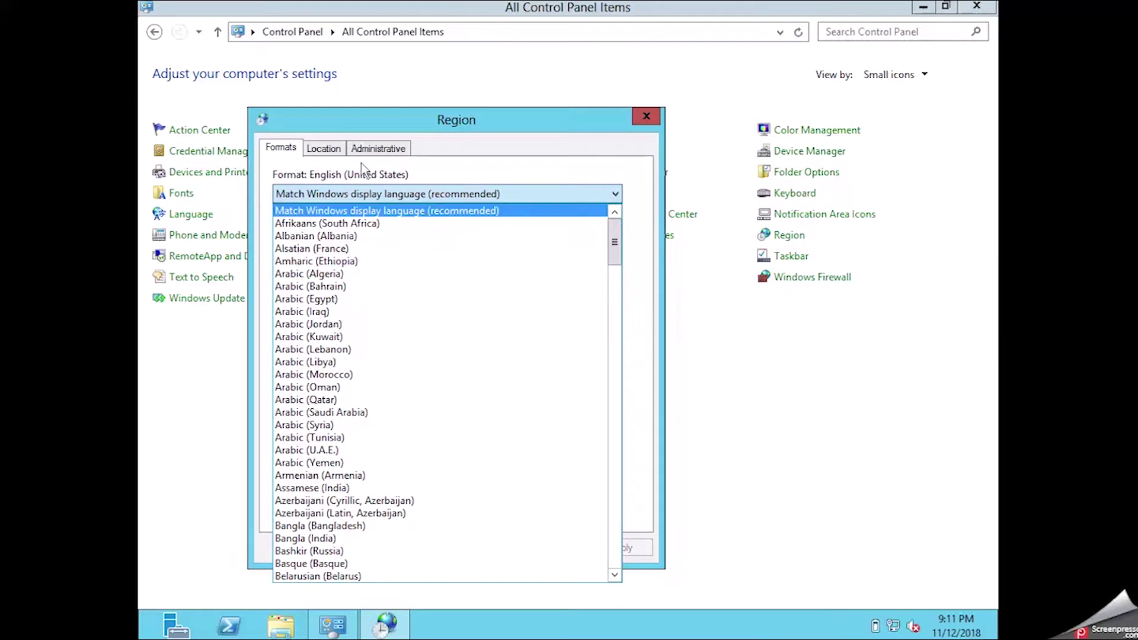
click(326, 149)
click(324, 148)
click(329, 247)
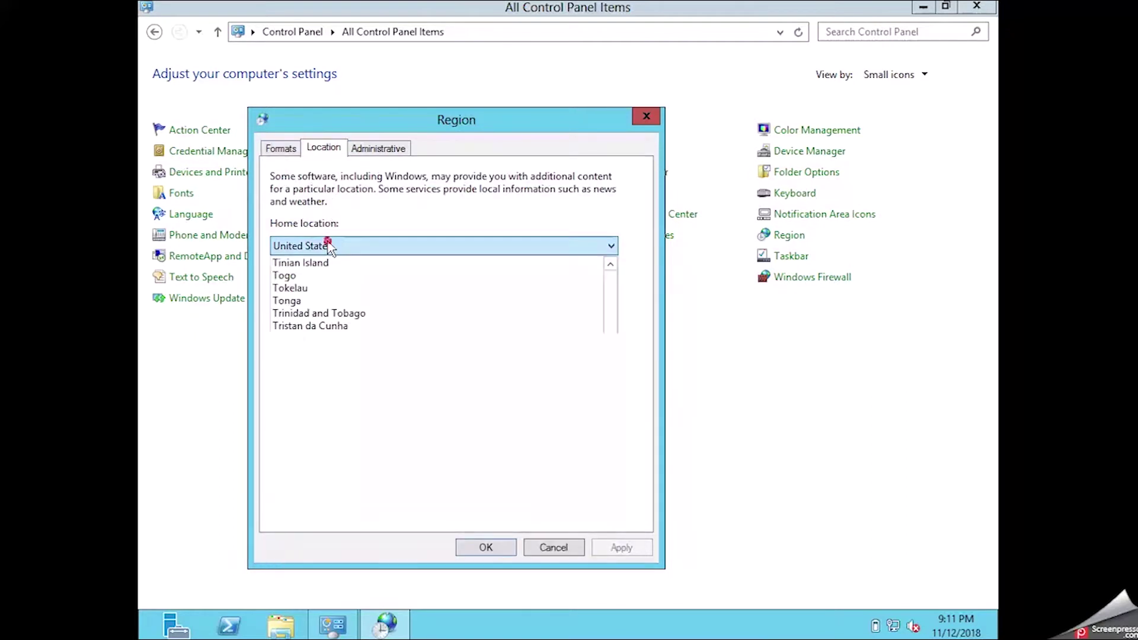
text(in)
click(329, 247)
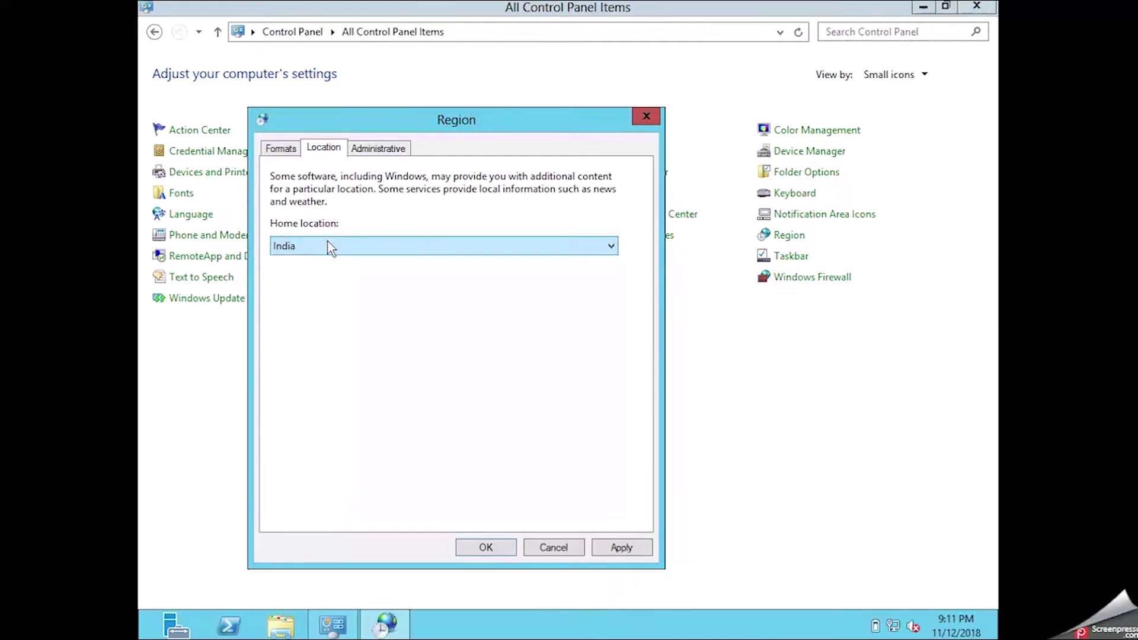
click(391, 153)
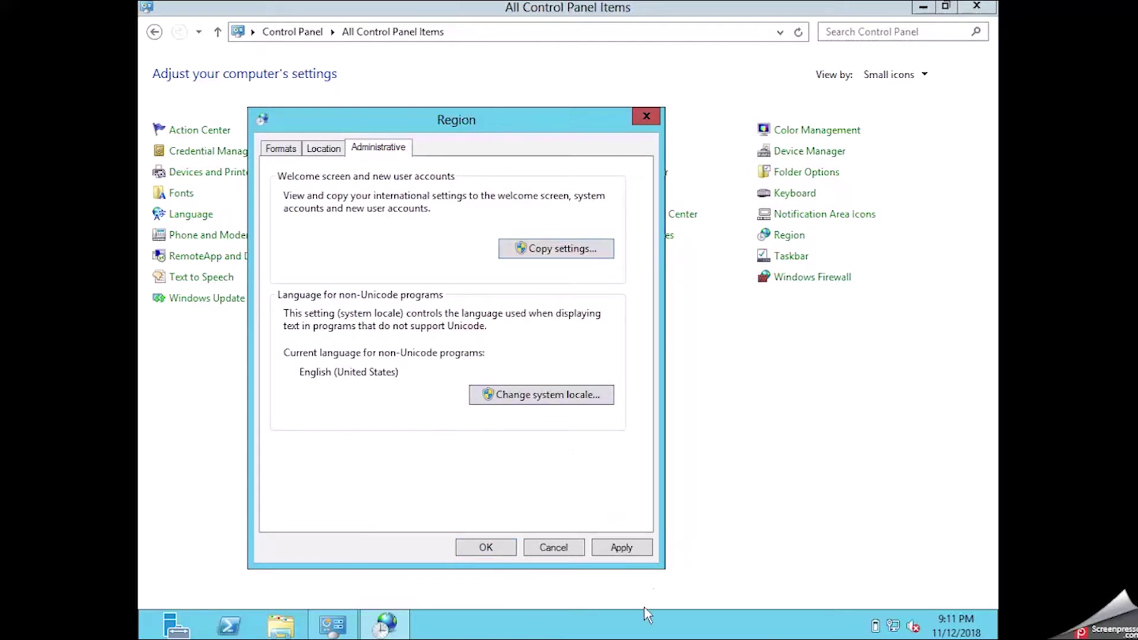
click(622, 546)
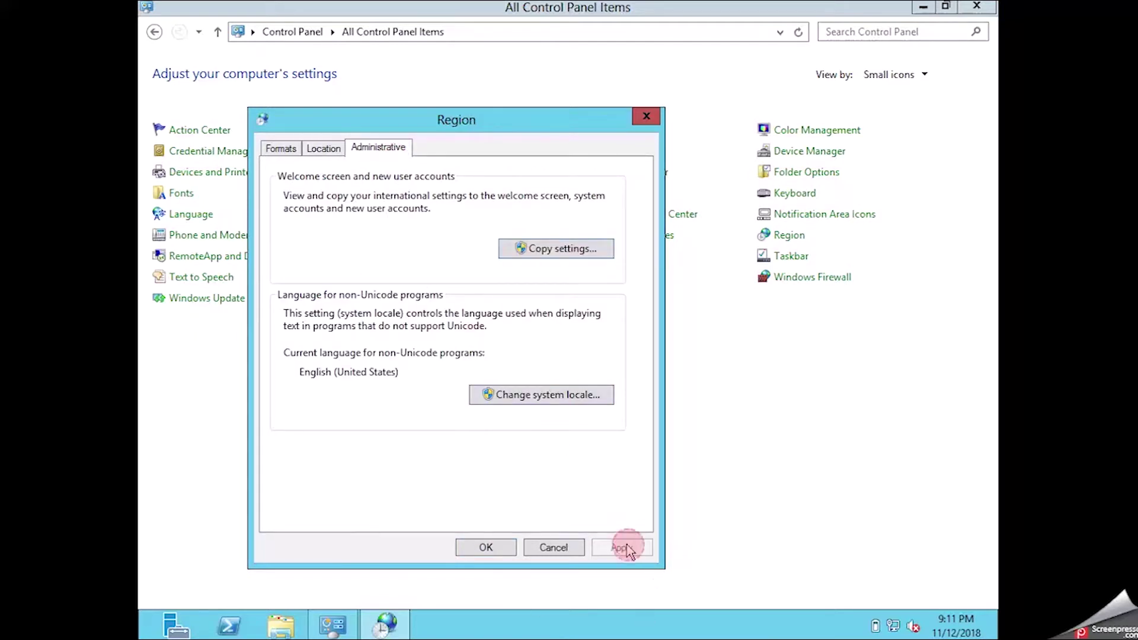
Set the short date format to dd/MM/yyyy, apply it, and close the Region settings.
click(281, 148)
click(572, 514)
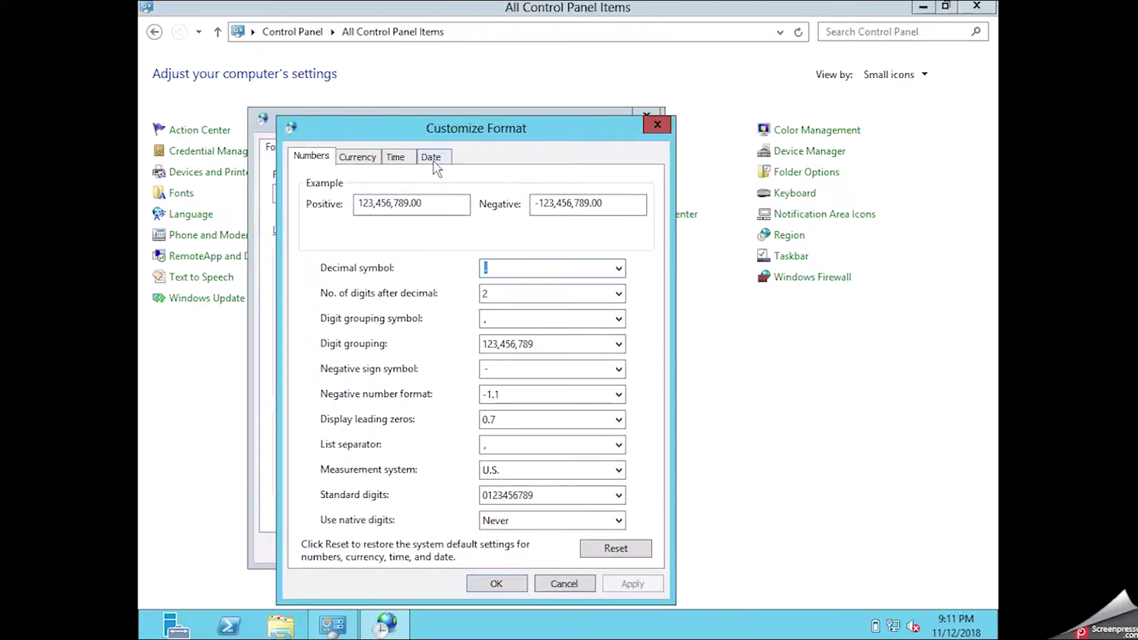
click(432, 158)
text(dd/MM/yyyy)
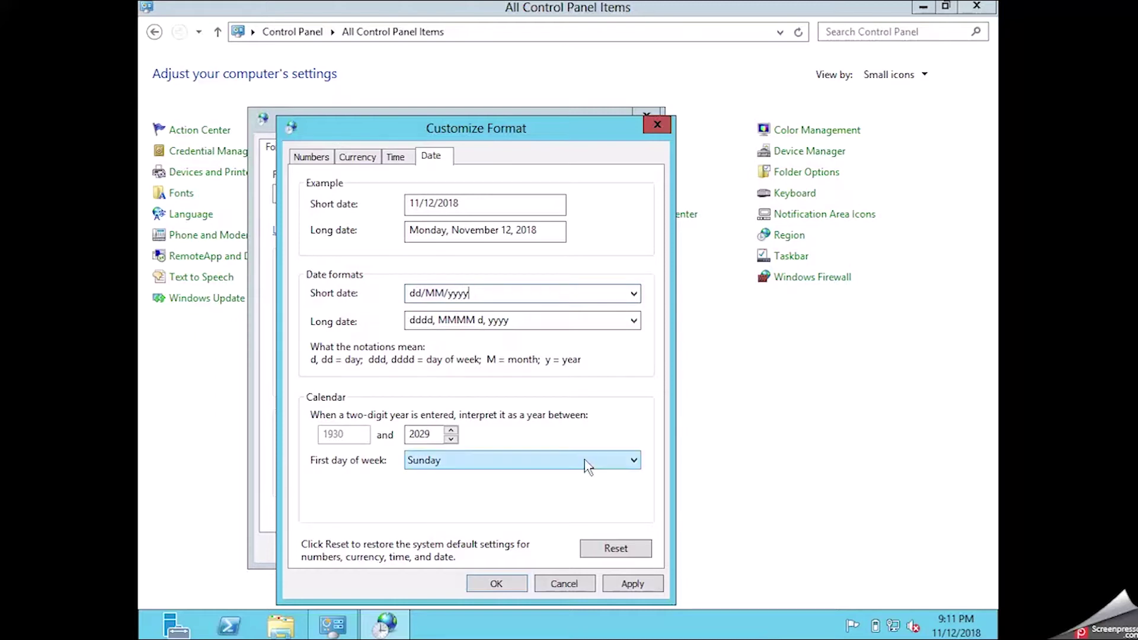
click(630, 586)
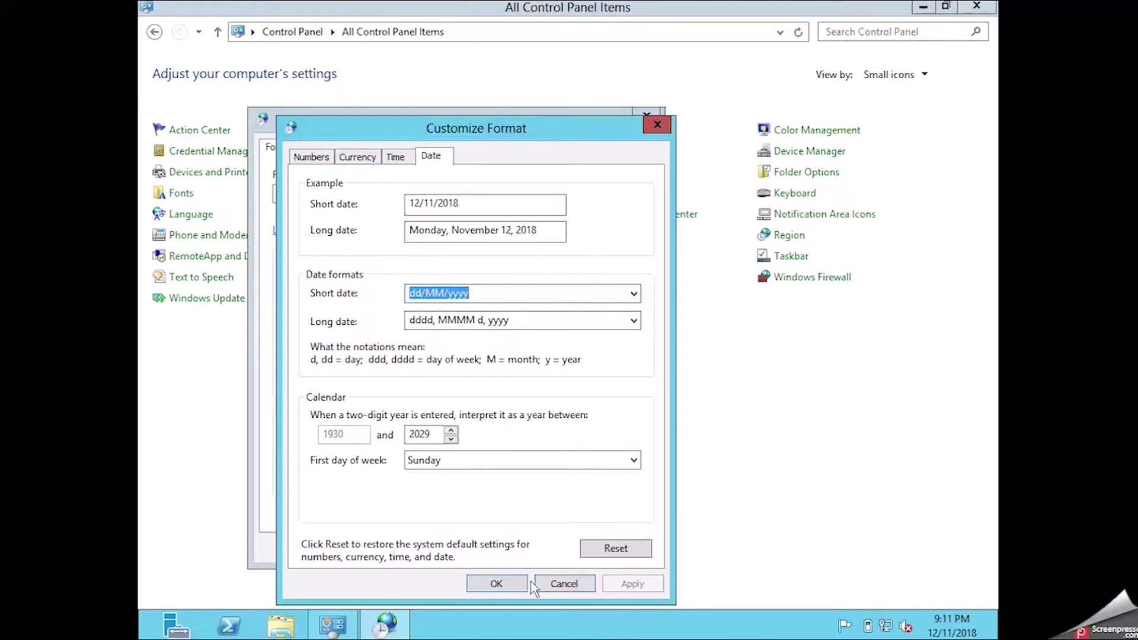
click(509, 584)
click(606, 551)
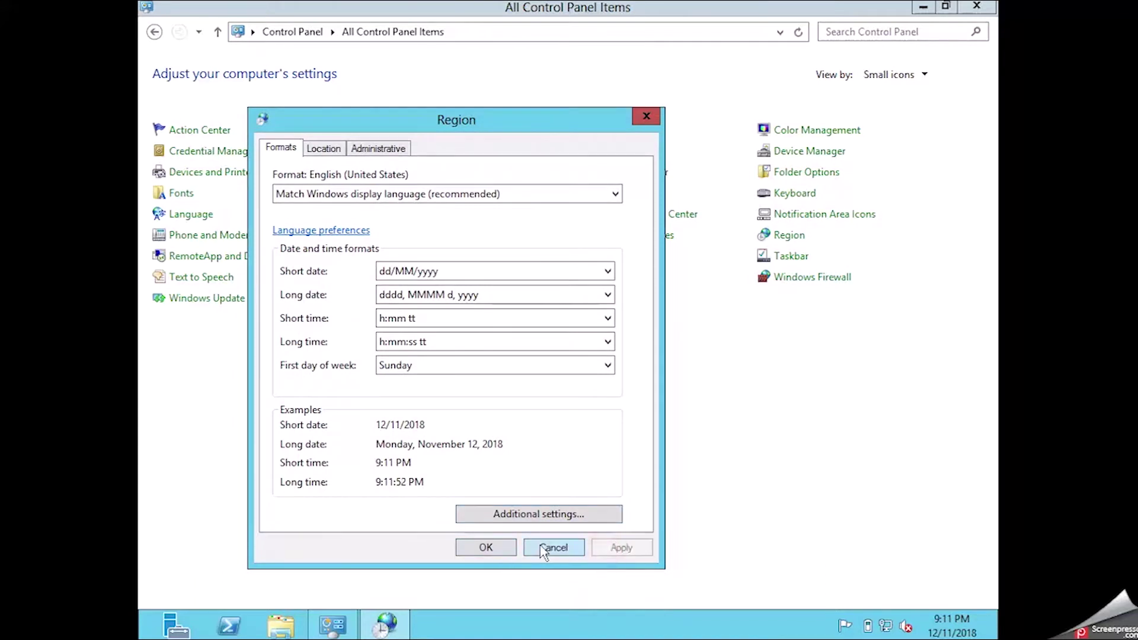
click(498, 548)
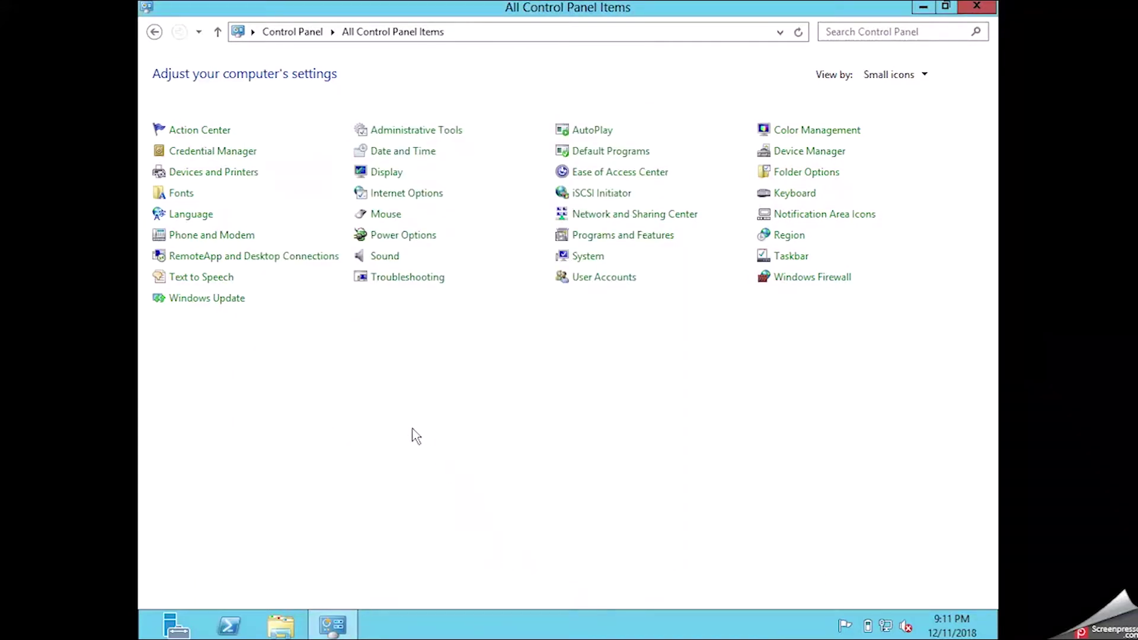
Close Control Panel and open the Computer's system properties from File Explorer.
click(975, 7)
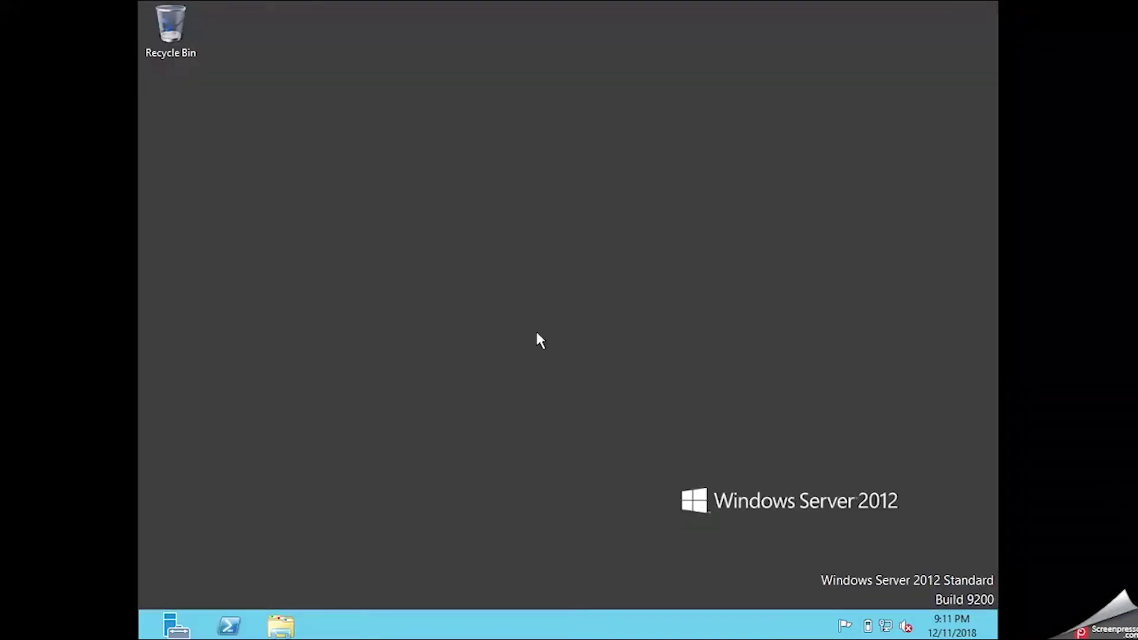
click(280, 625)
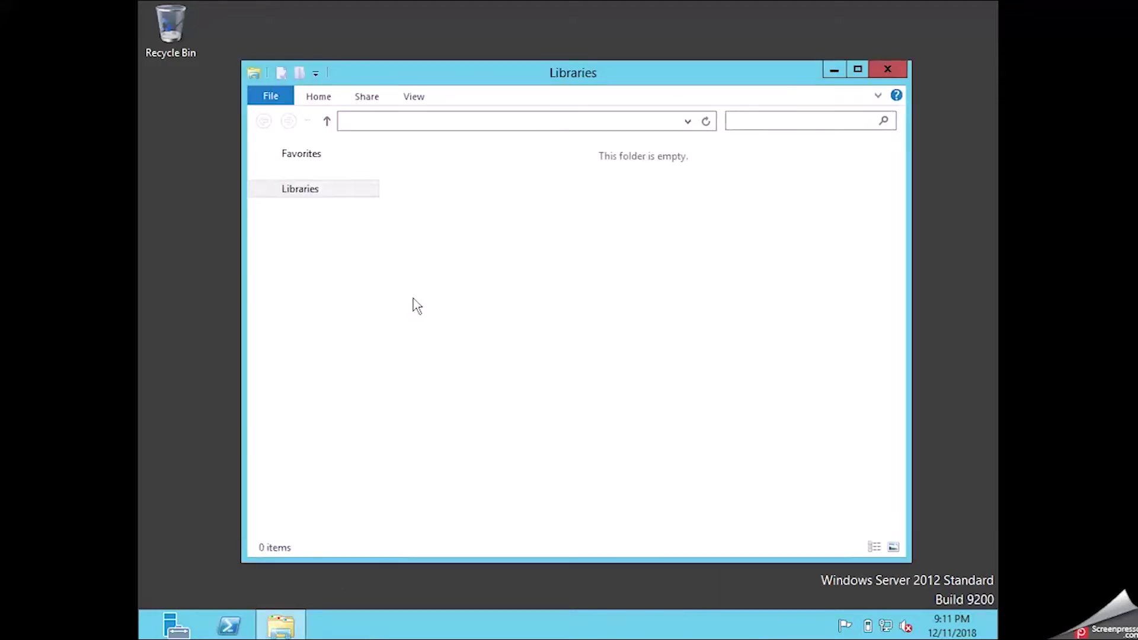
click(326, 348)
right_click(326, 348)
click(398, 539)
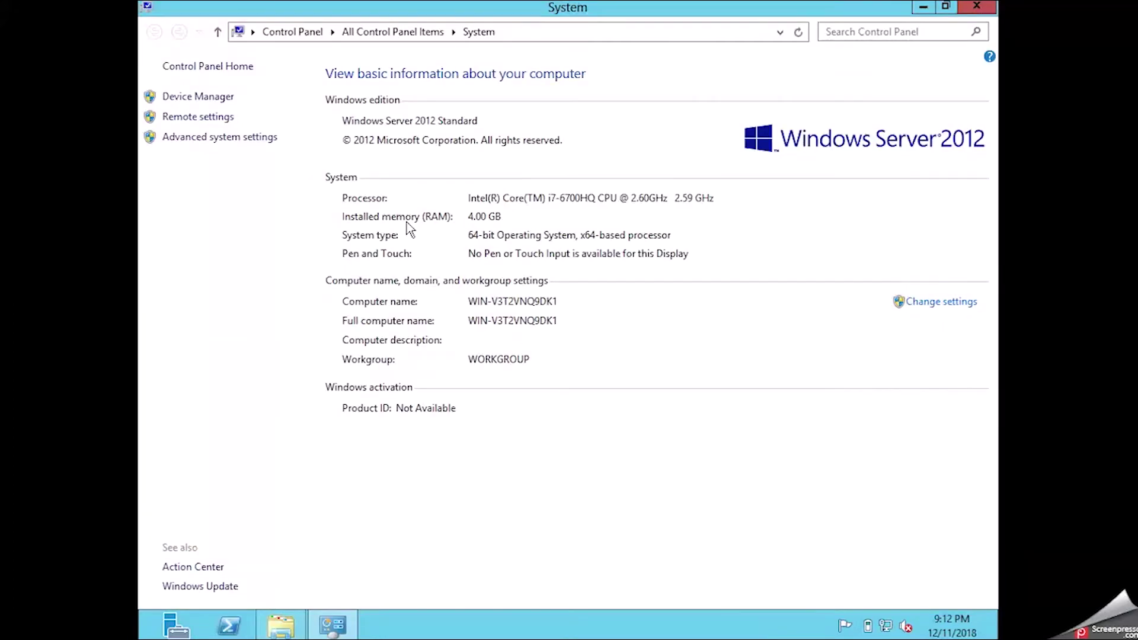
Change the computer name to TestServer and acknowledge the restart-required notices.
click(930, 304)
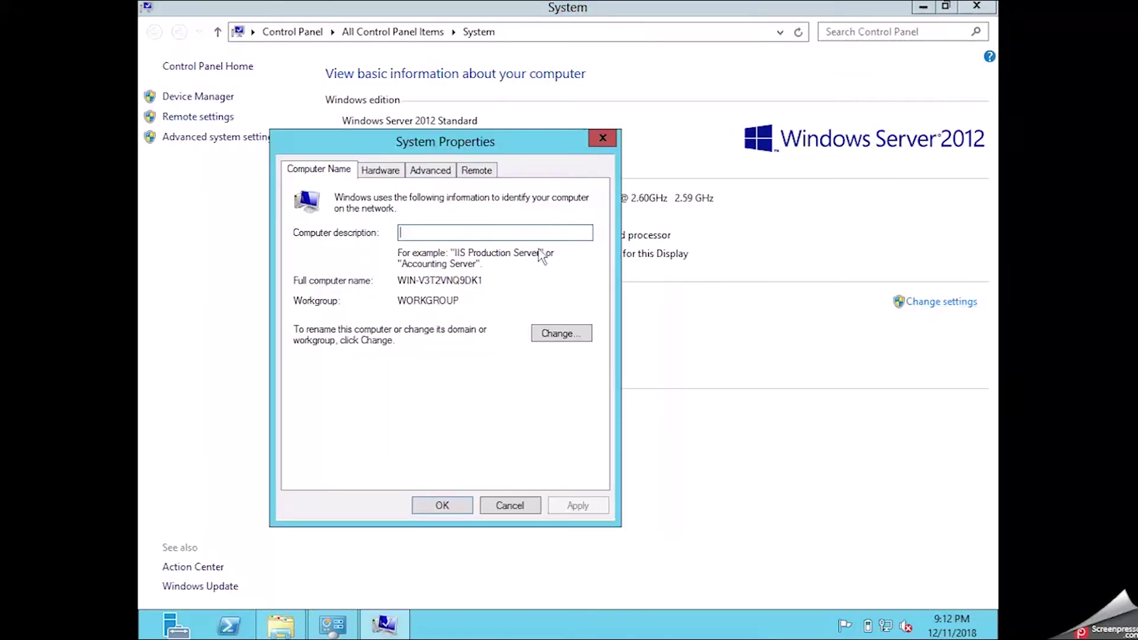
click(550, 337)
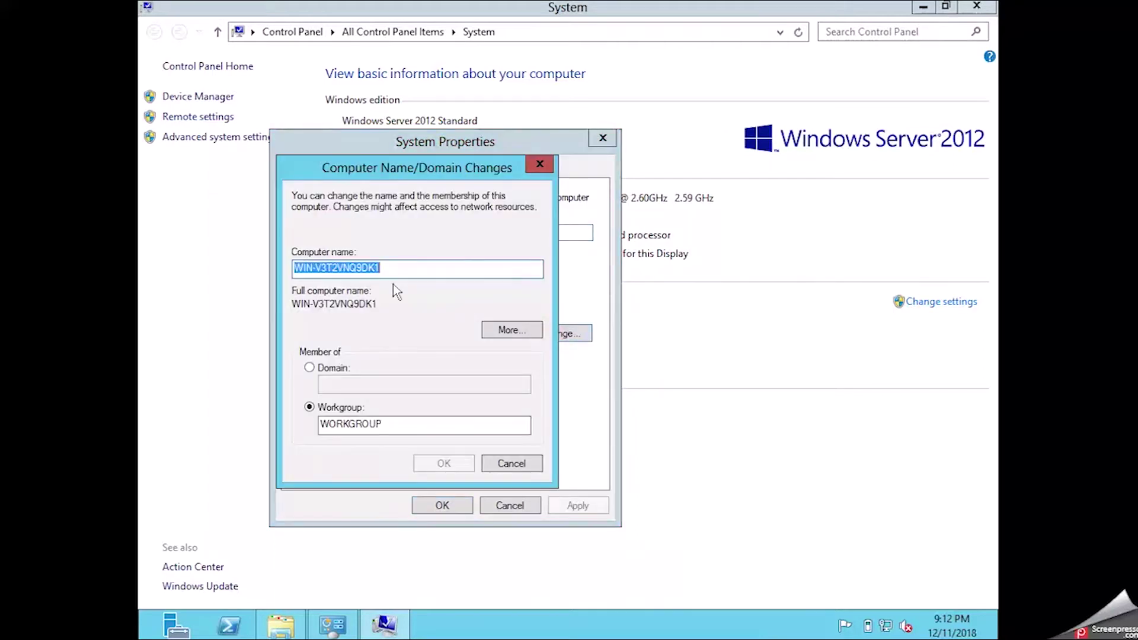
text(TESTServer)
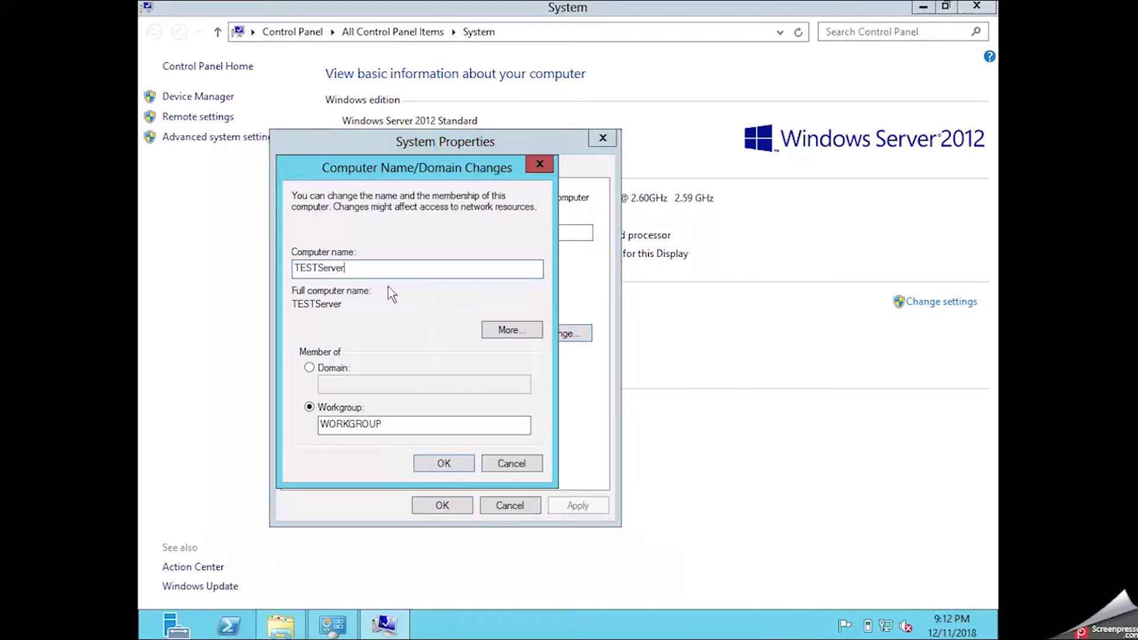
drag(319, 268, 308, 269)
text(est)
click(447, 462)
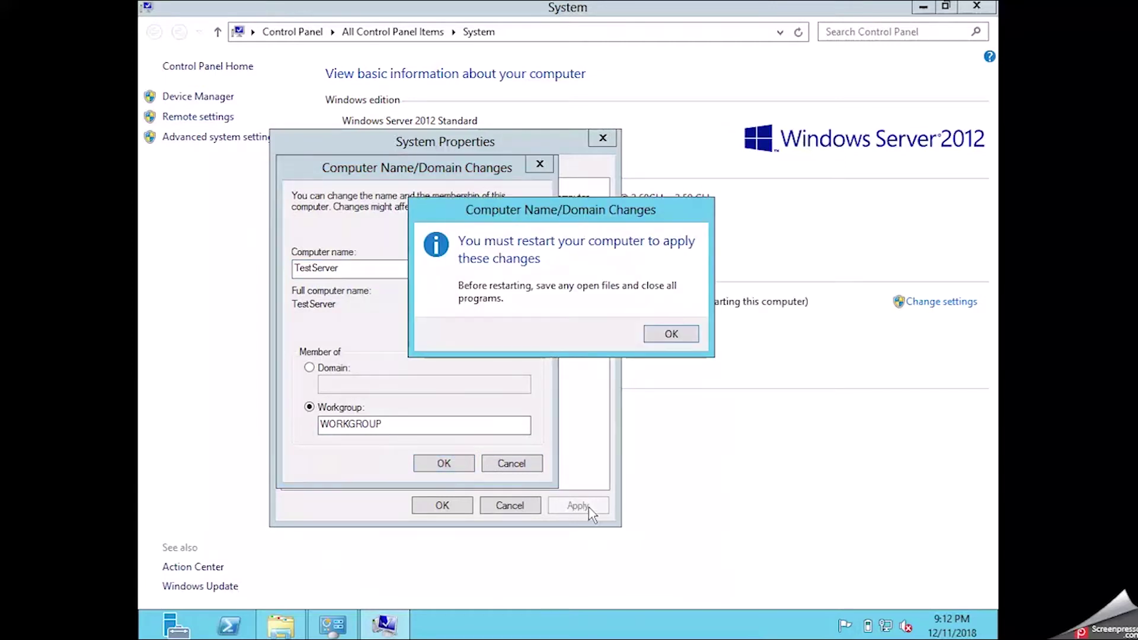
click(669, 338)
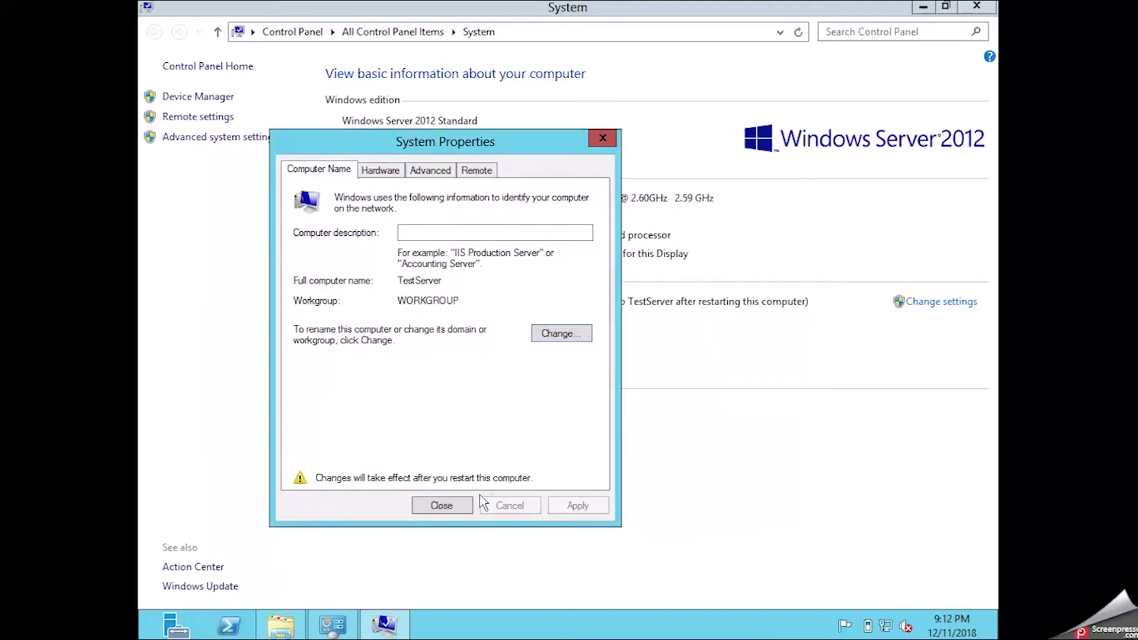
click(441, 506)
click(653, 327)
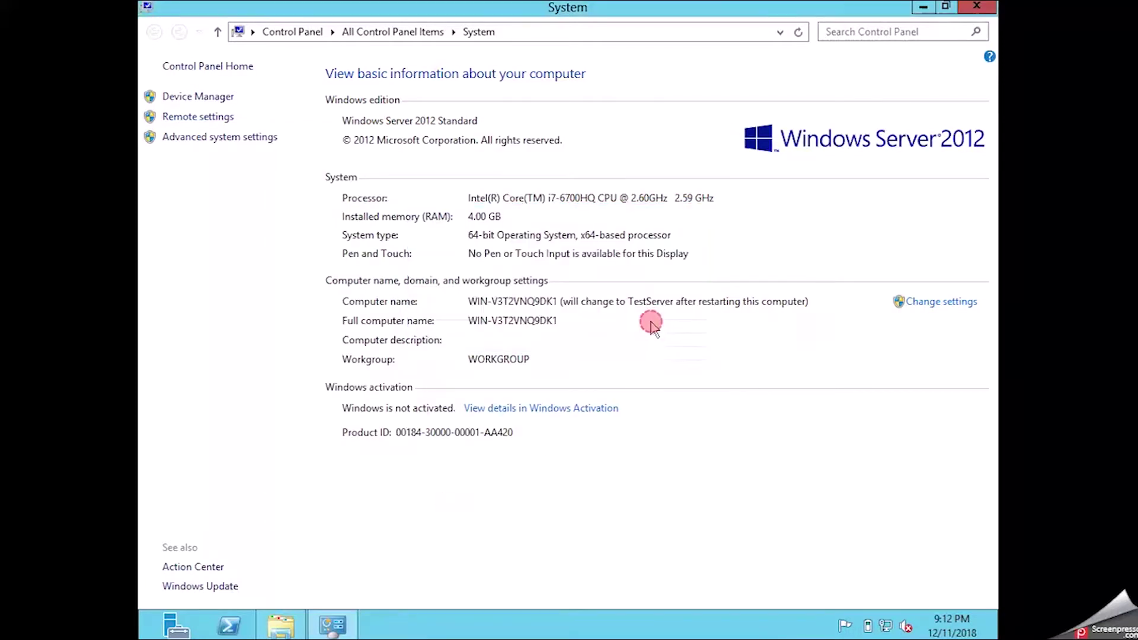
Allow Remote Desktop connections without Network Level Authentication and apply the setting.
click(198, 116)
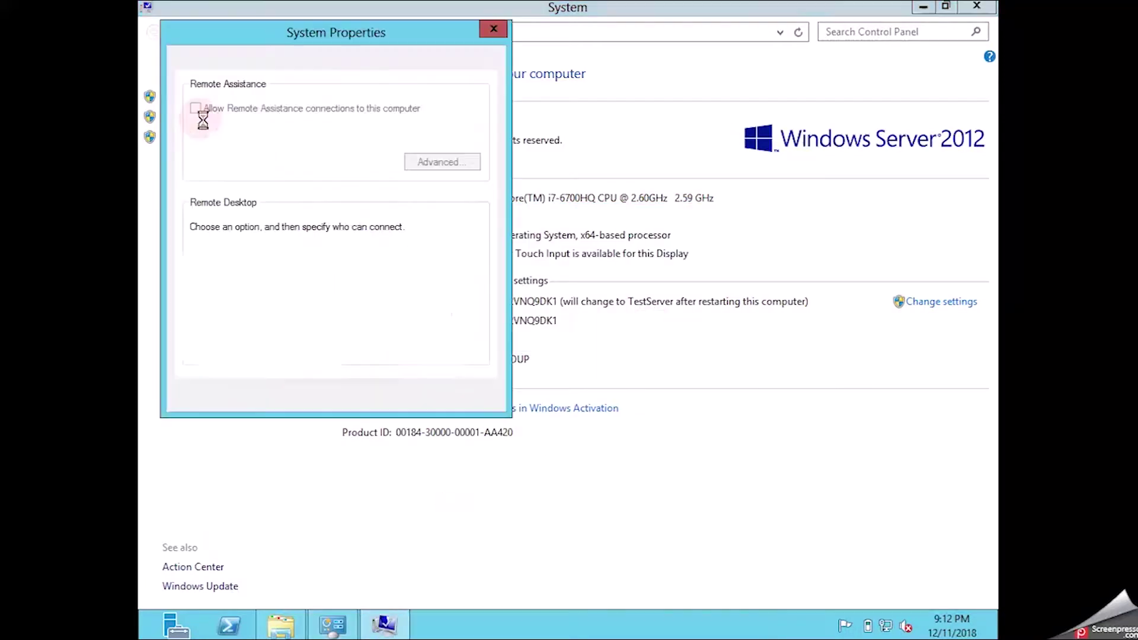
click(326, 280)
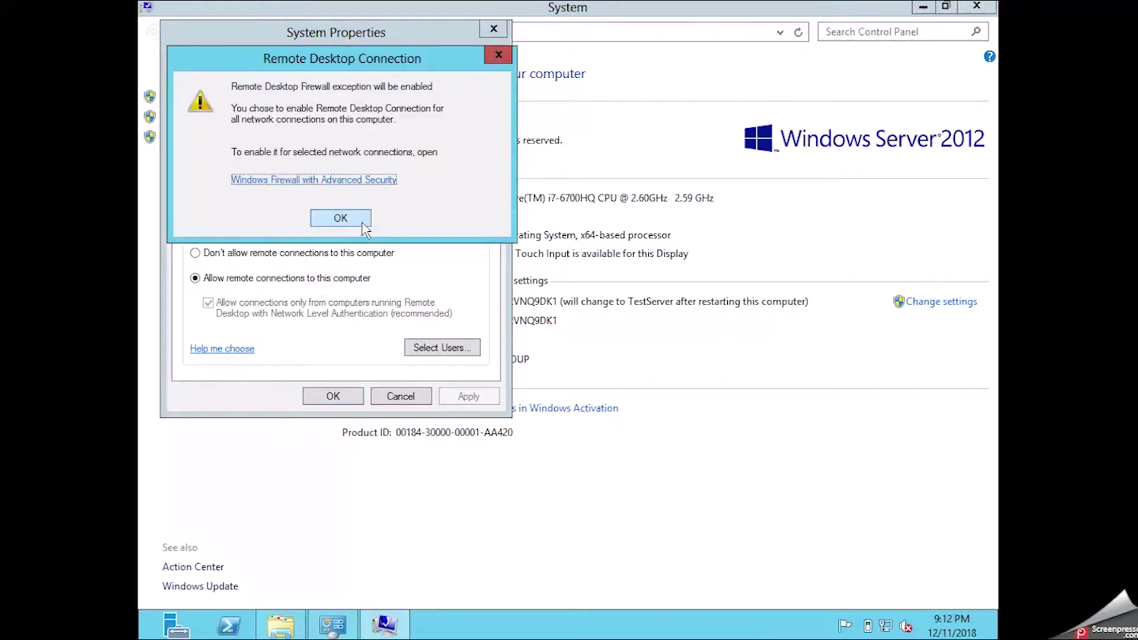
click(355, 217)
click(231, 310)
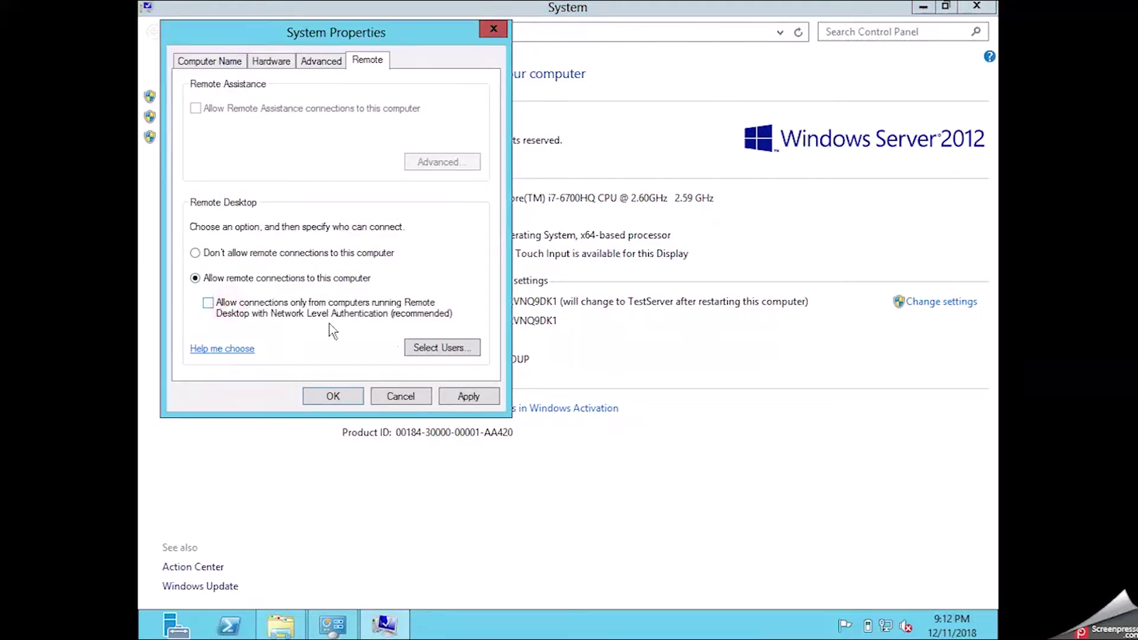
click(472, 396)
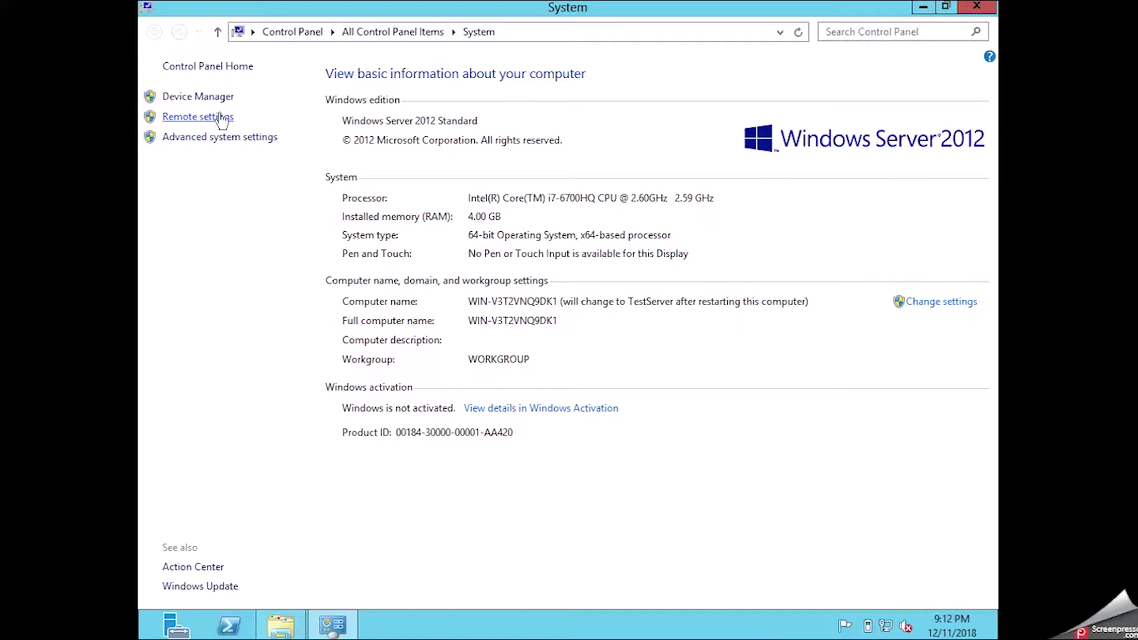
click(238, 137)
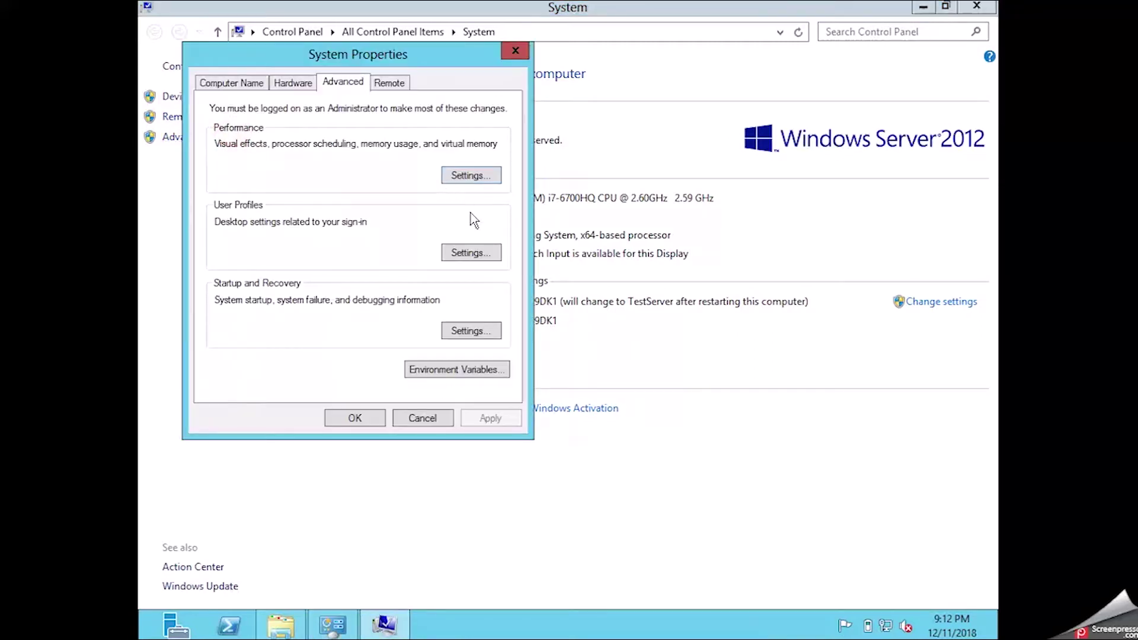
Set visual effects to 'Adjust for best performance' in Performance Options and apply.
click(461, 331)
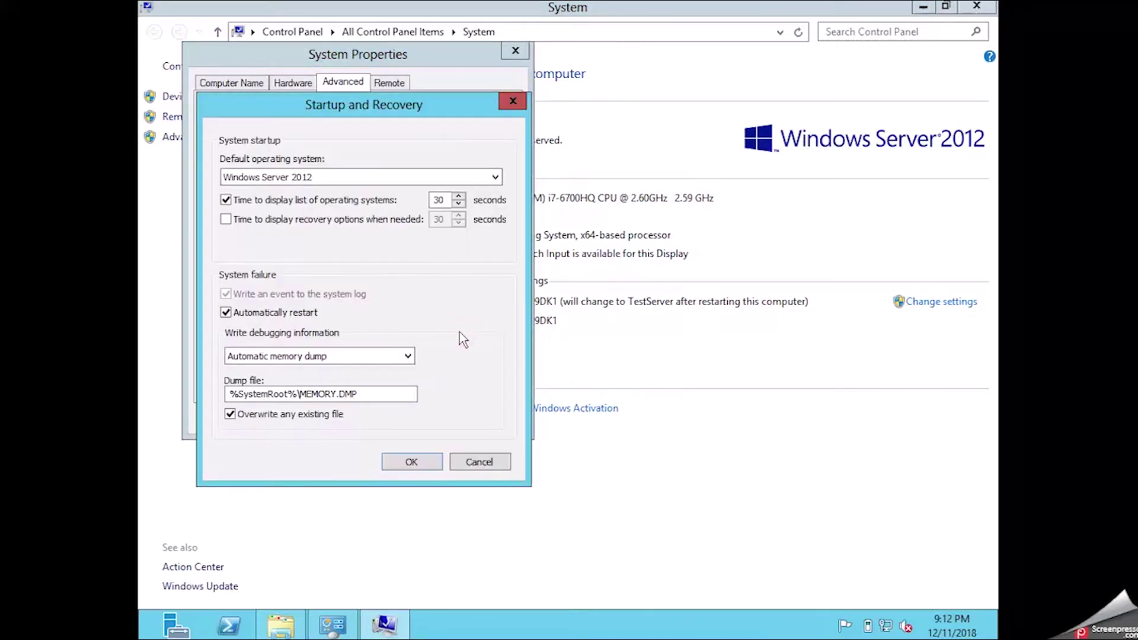
click(492, 466)
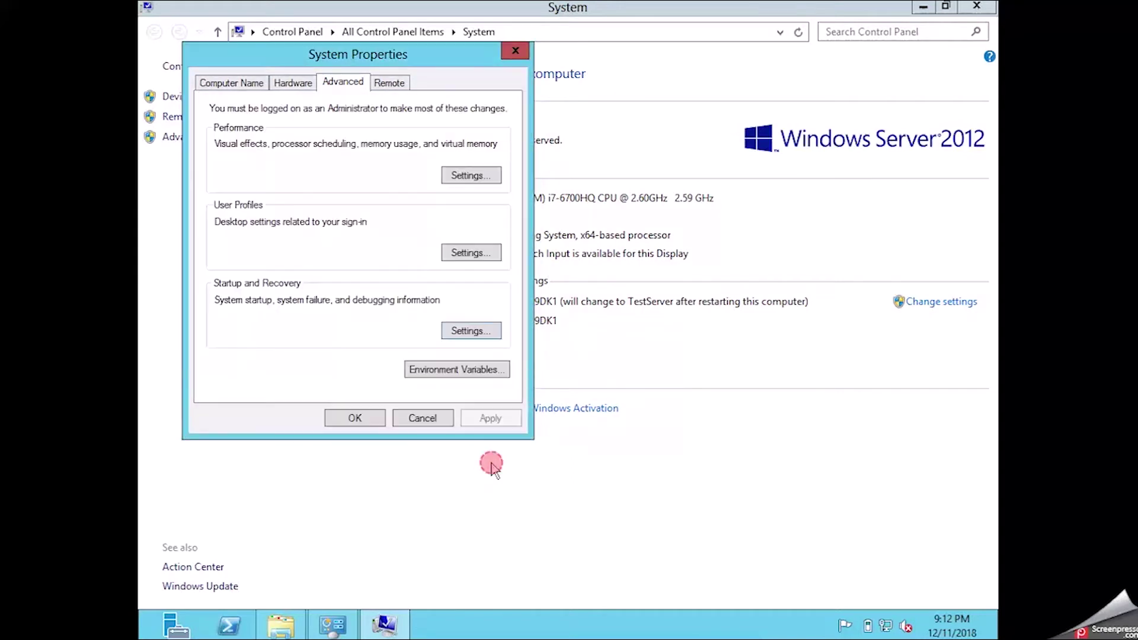
click(468, 175)
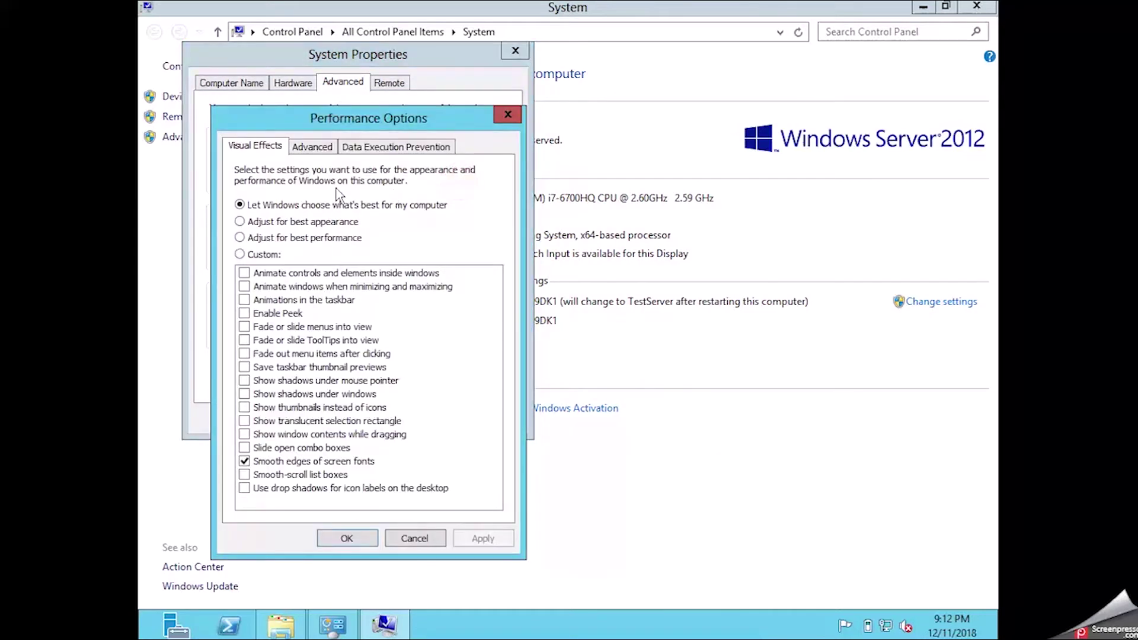
click(302, 240)
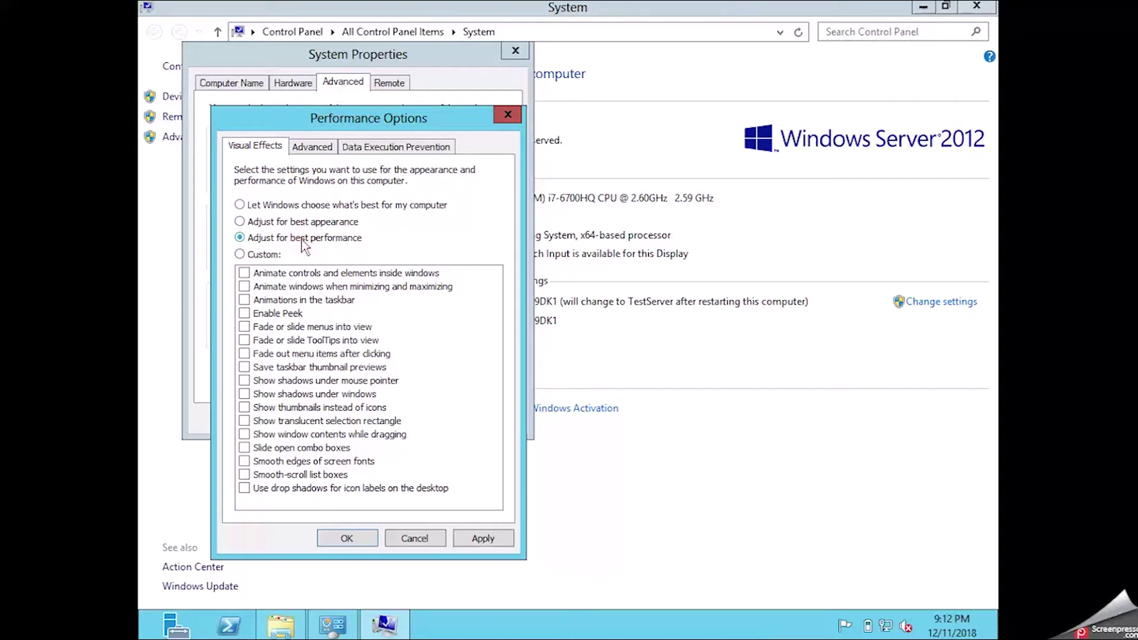
click(476, 538)
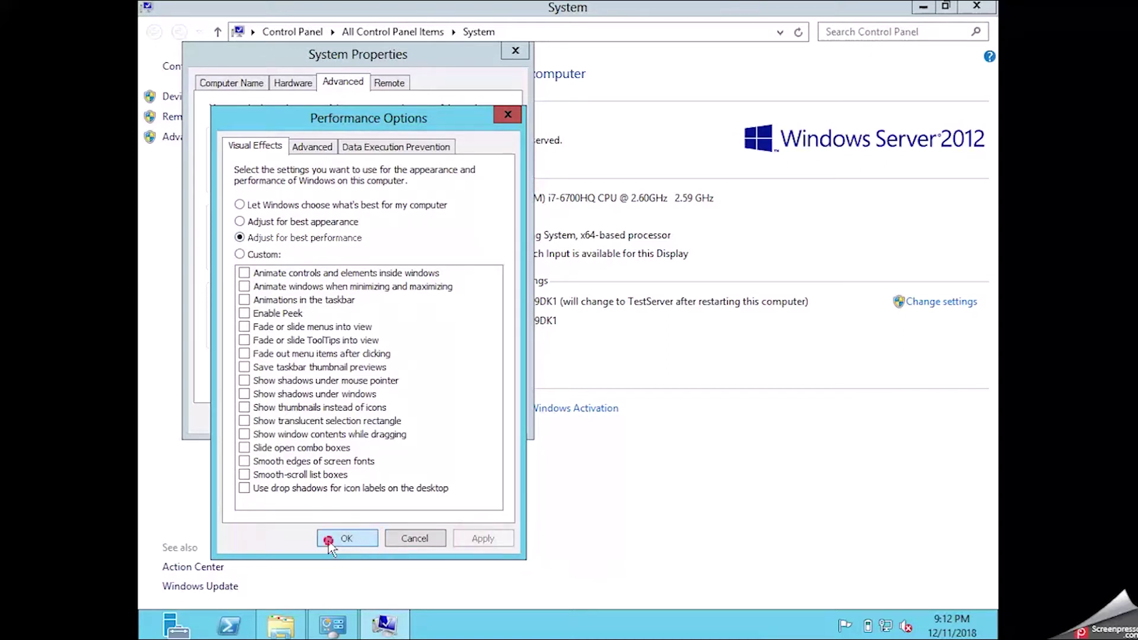
click(330, 539)
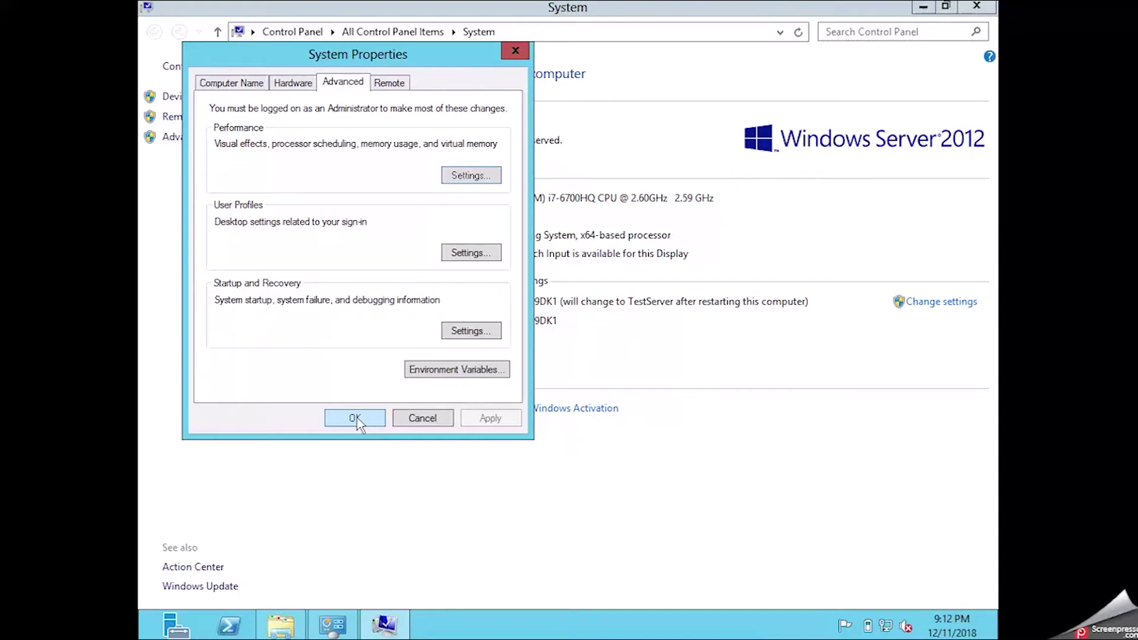
Review startup, advanced performance and DEP settings unchanged, then close System Properties.
click(474, 330)
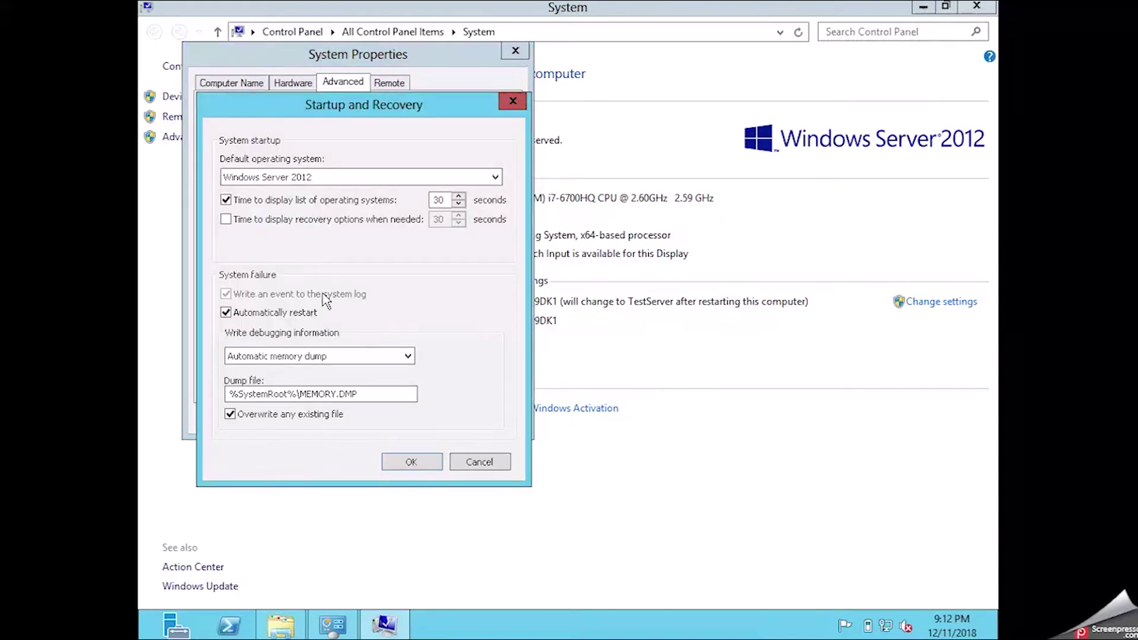
click(480, 462)
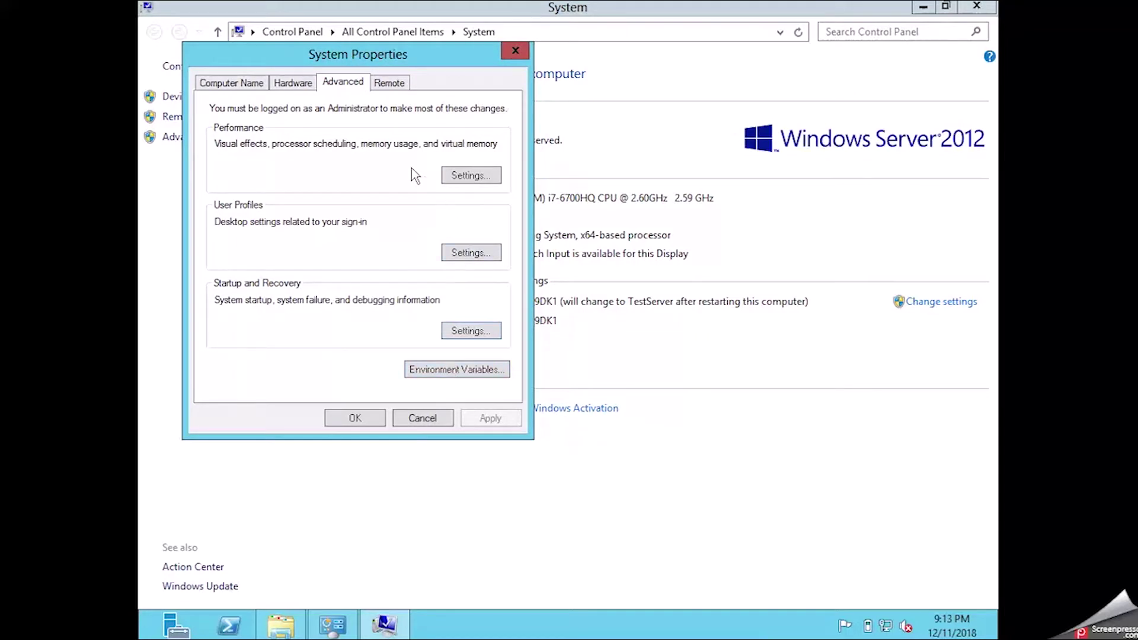
click(452, 176)
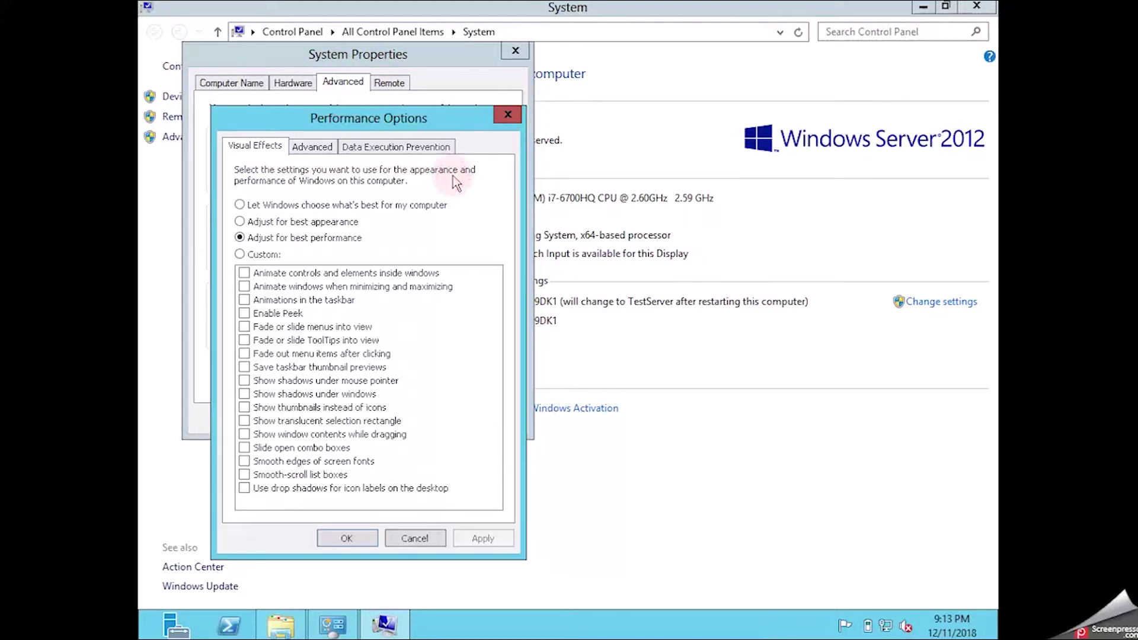
click(323, 150)
click(394, 149)
click(508, 116)
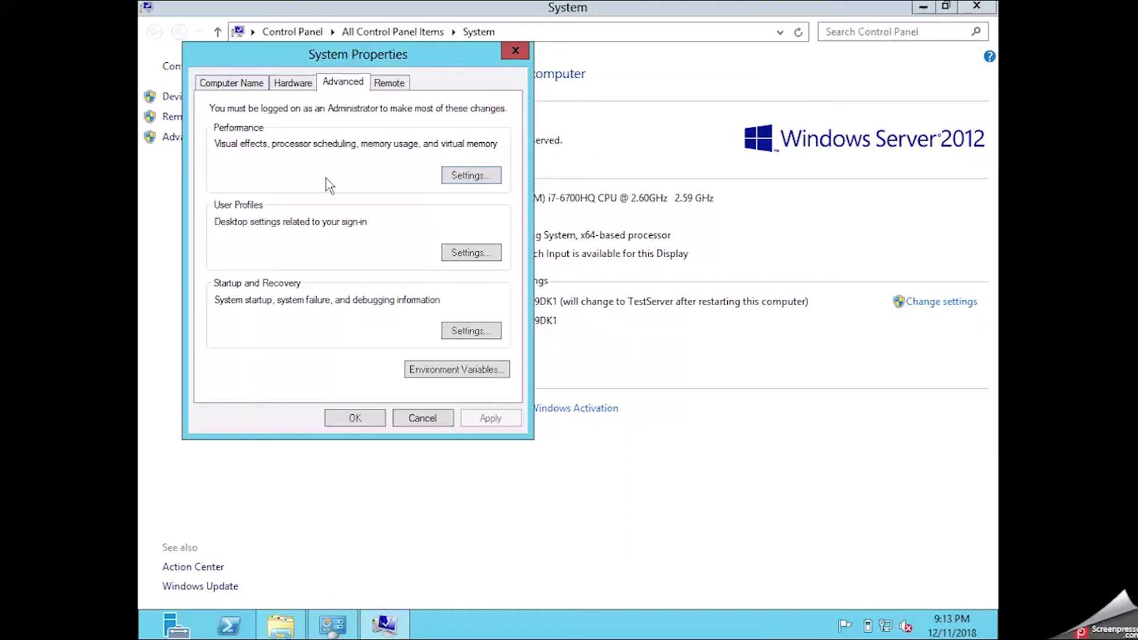
click(469, 330)
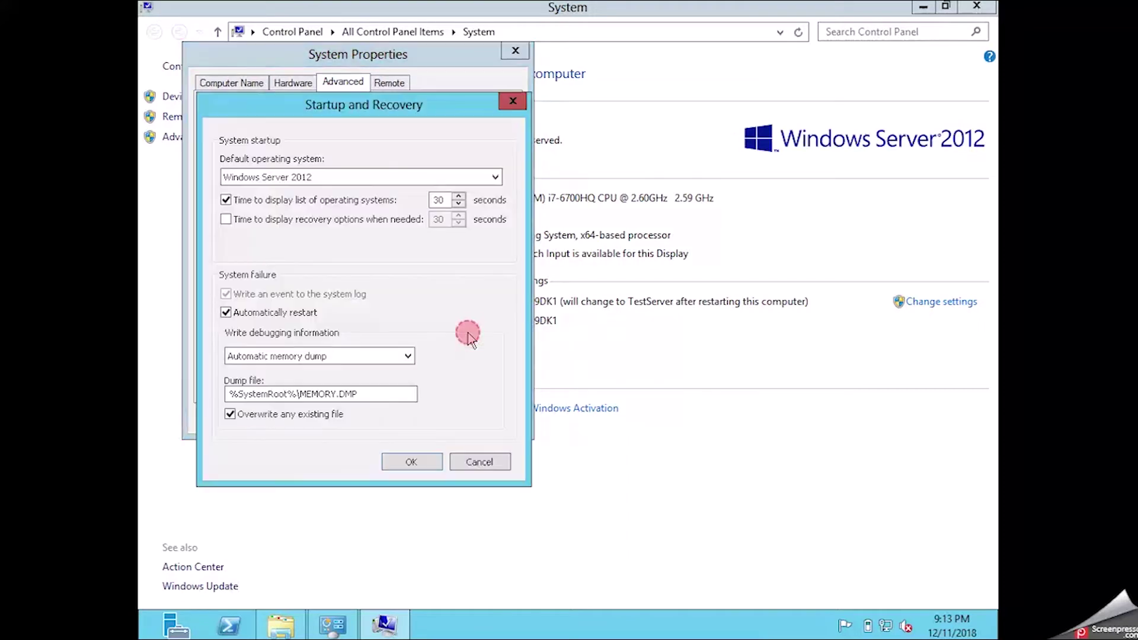
click(479, 463)
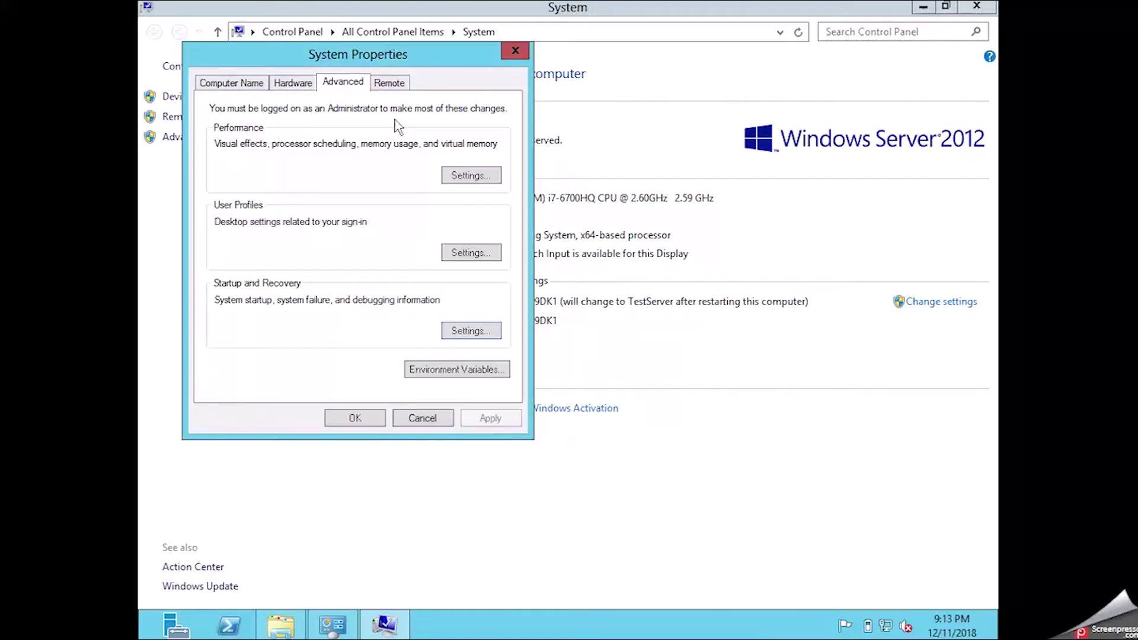
click(355, 419)
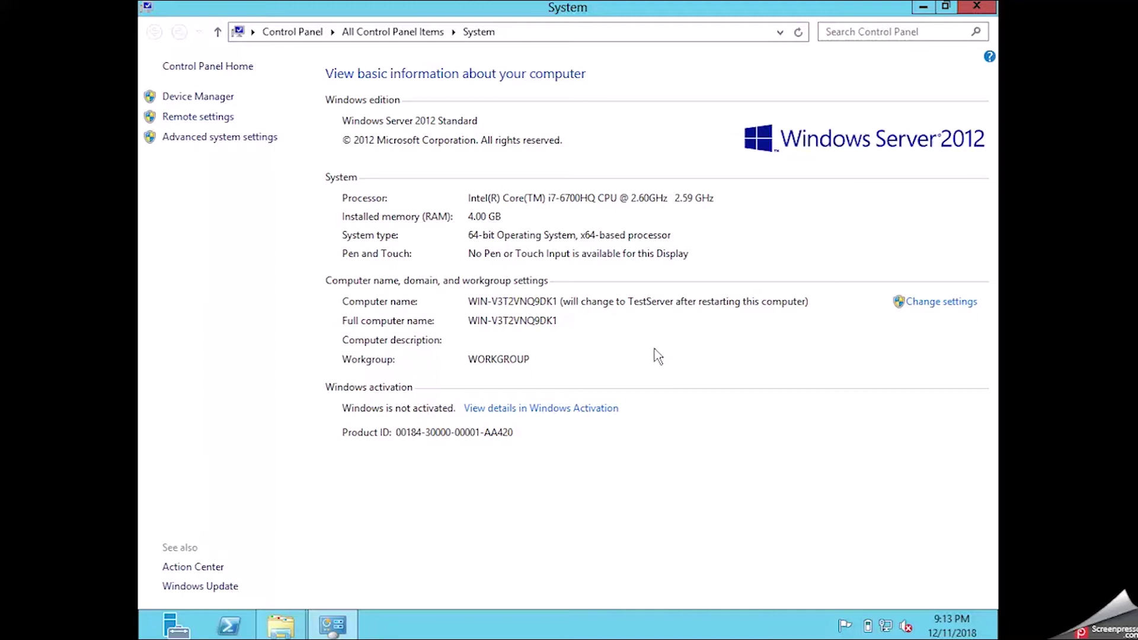
Close the System and Computer windows and open the Network and Sharing Center.
click(977, 6)
click(622, 364)
click(887, 70)
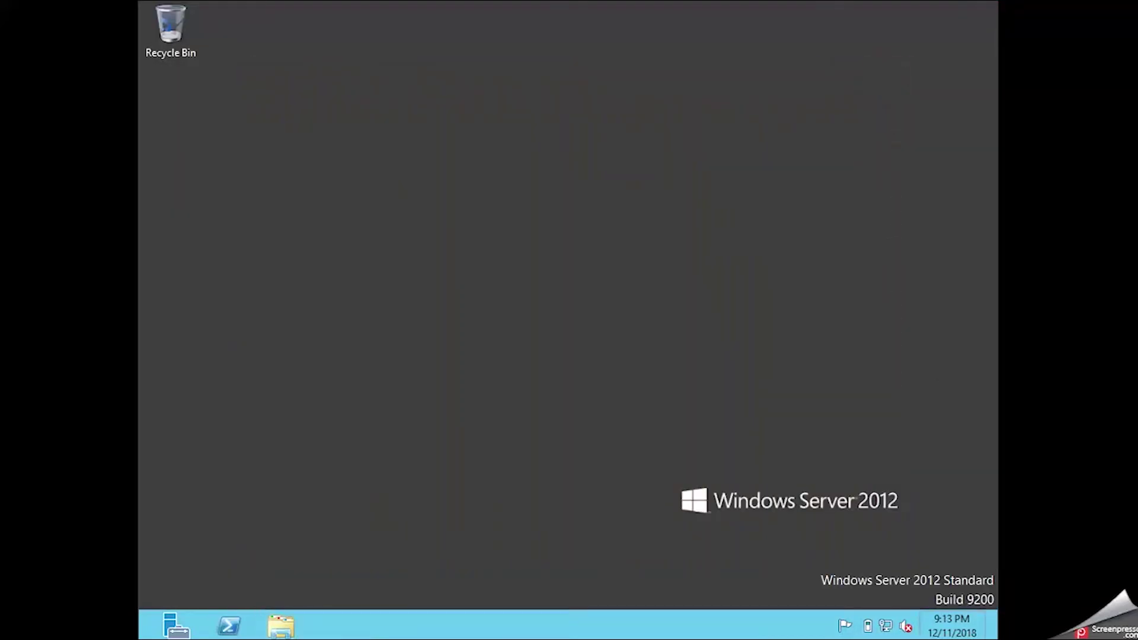
right_click(887, 631)
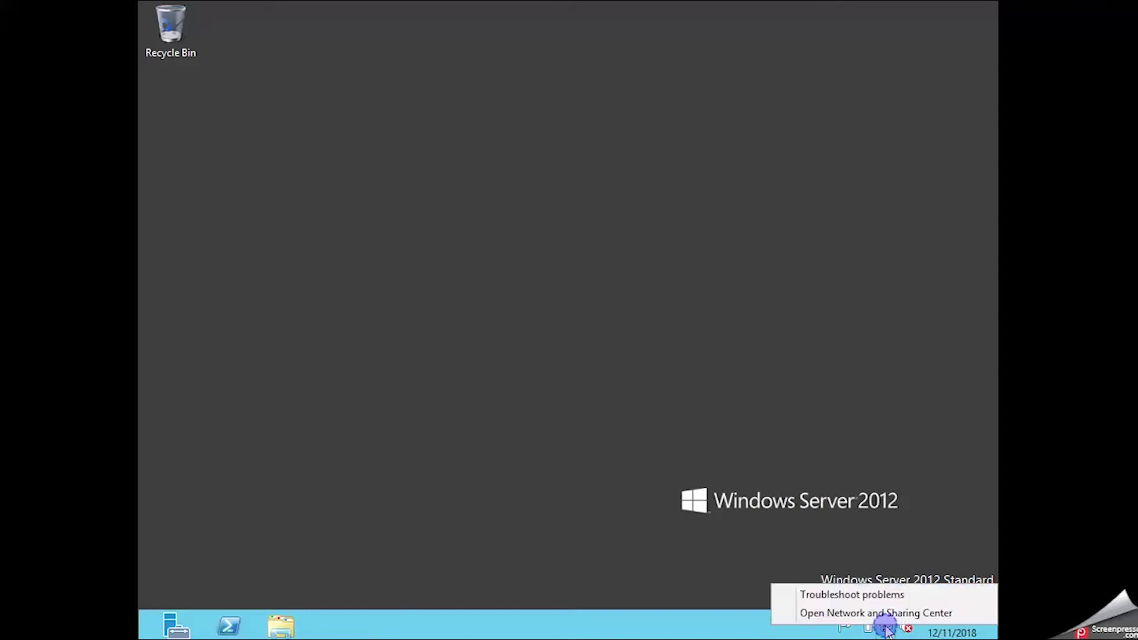
click(890, 613)
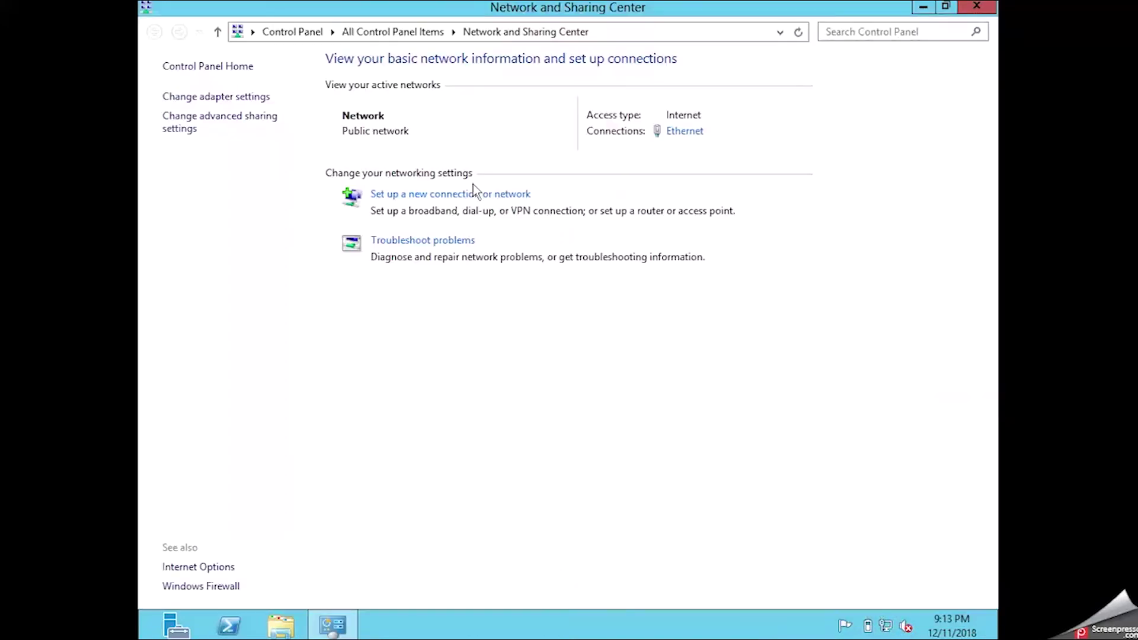
Uncheck Internet Protocol Version 6 in the Ethernet connection's properties and apply.
click(684, 131)
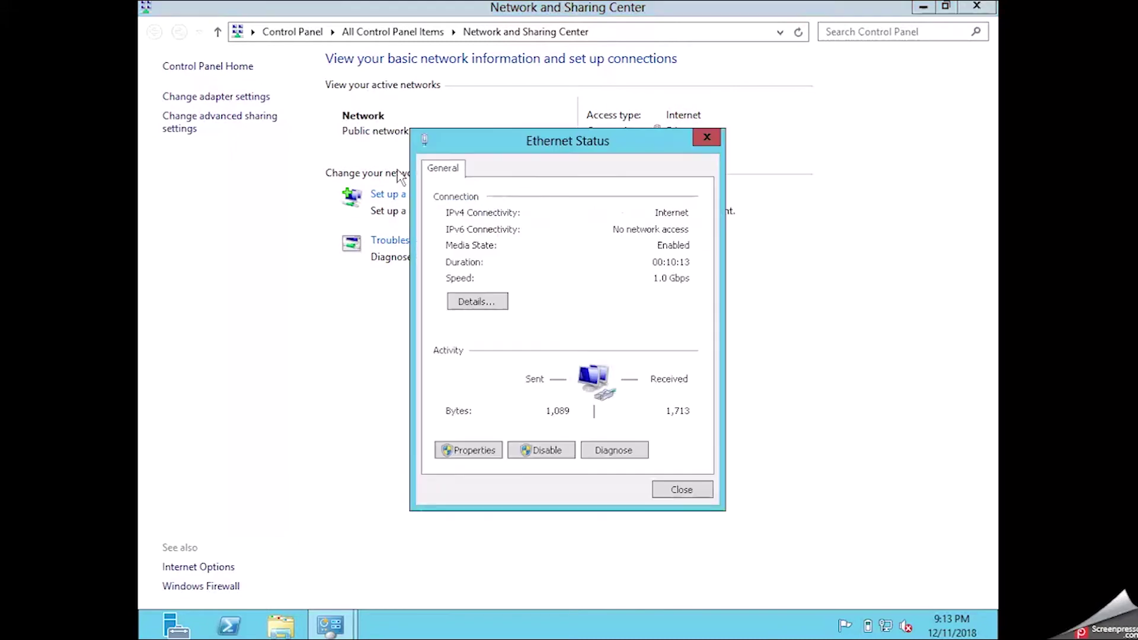
click(469, 452)
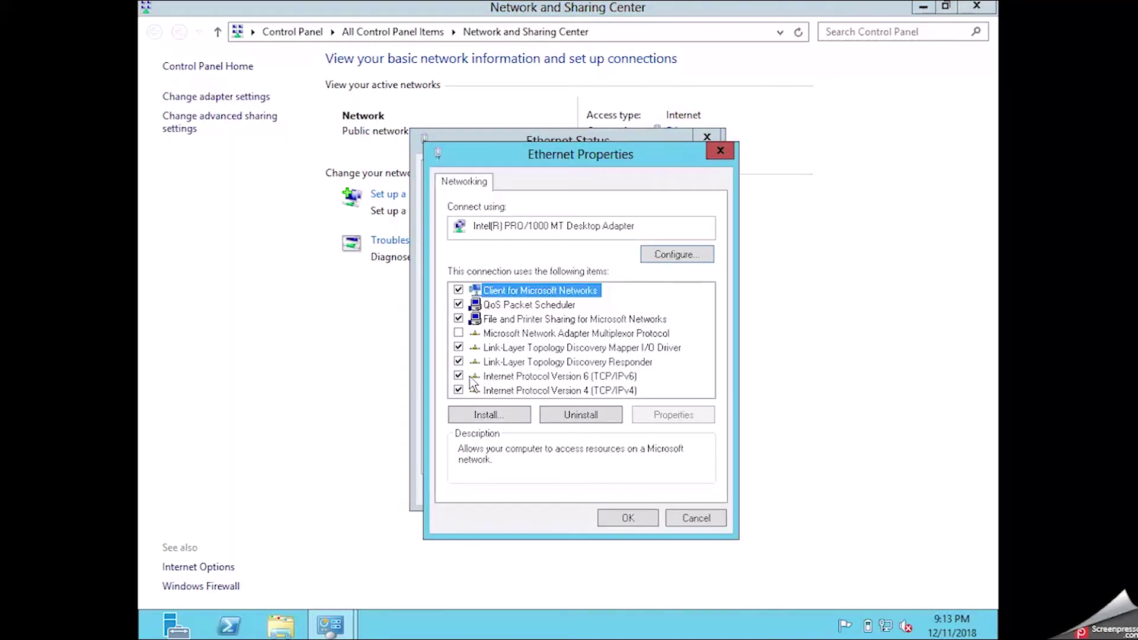
click(458, 376)
click(617, 515)
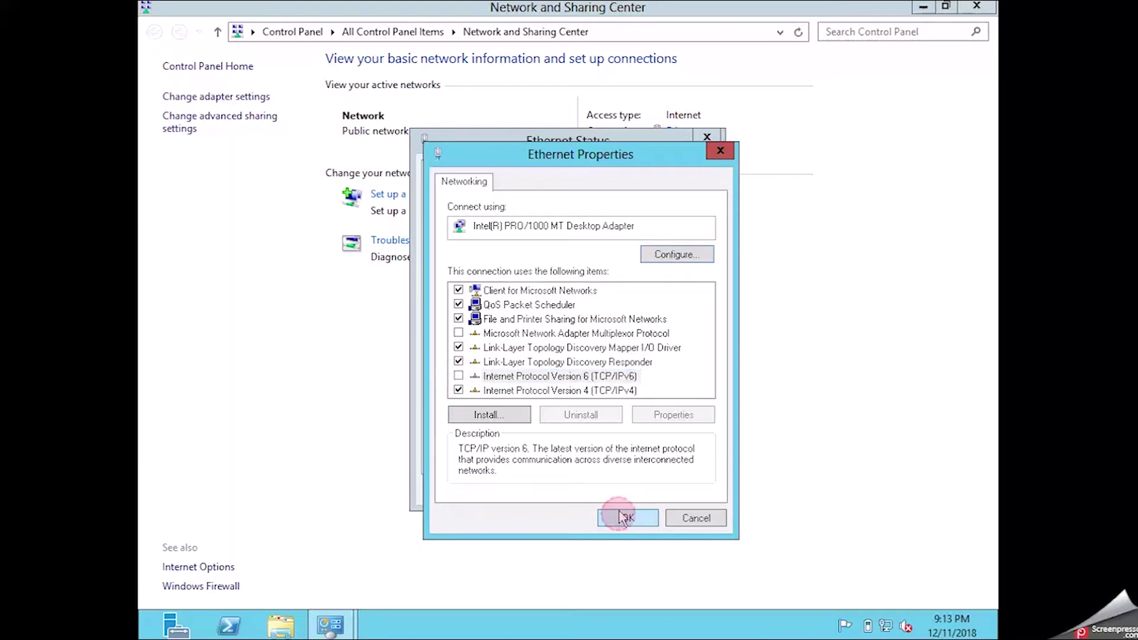
click(669, 488)
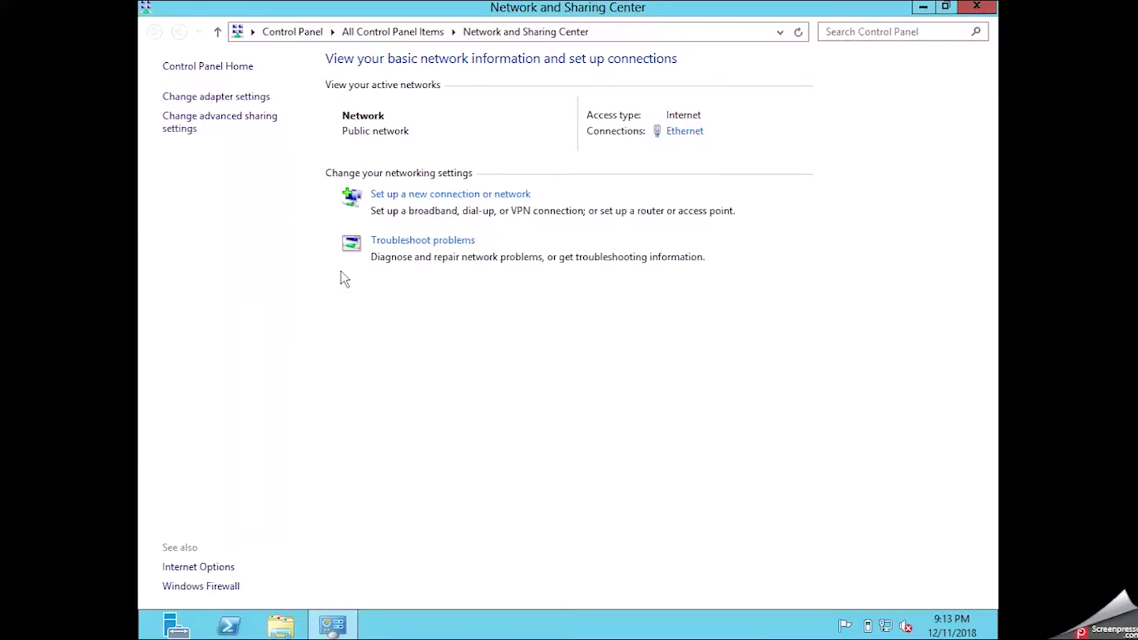
Check the Ethernet adapter in Network Connections, then close the window.
click(253, 97)
double_click(204, 89)
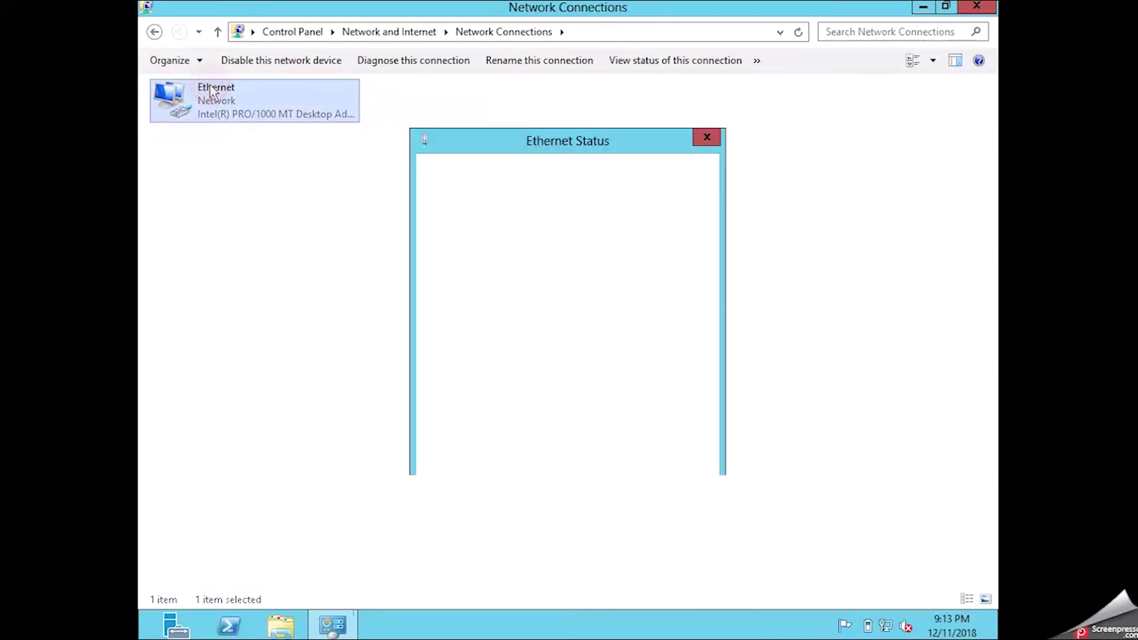
click(707, 137)
click(532, 211)
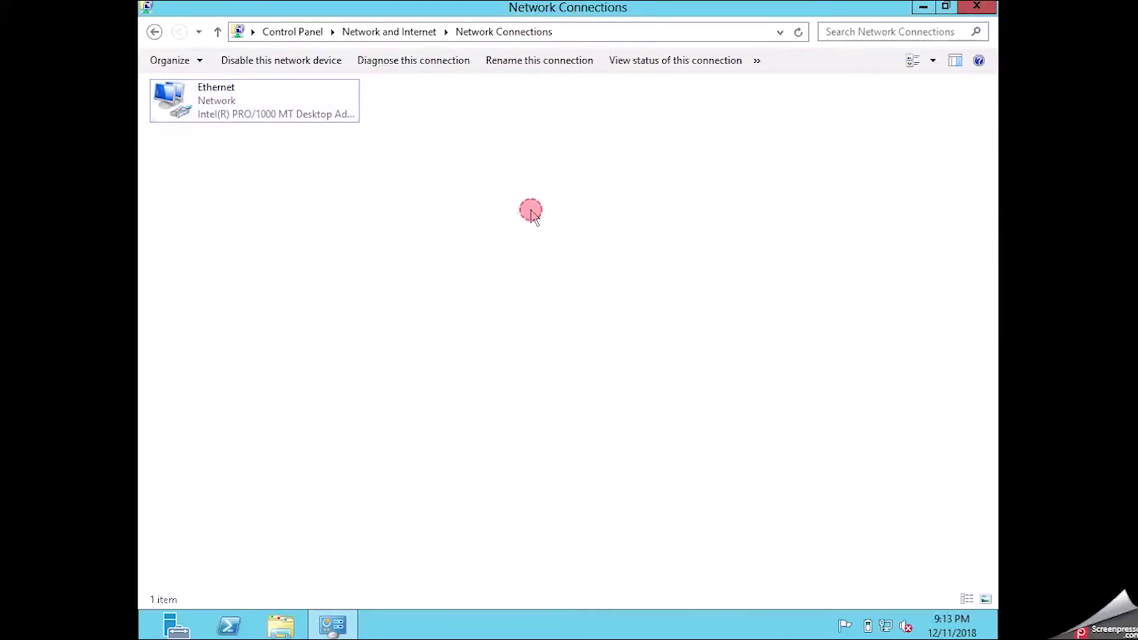
mouse_move(982, 7)
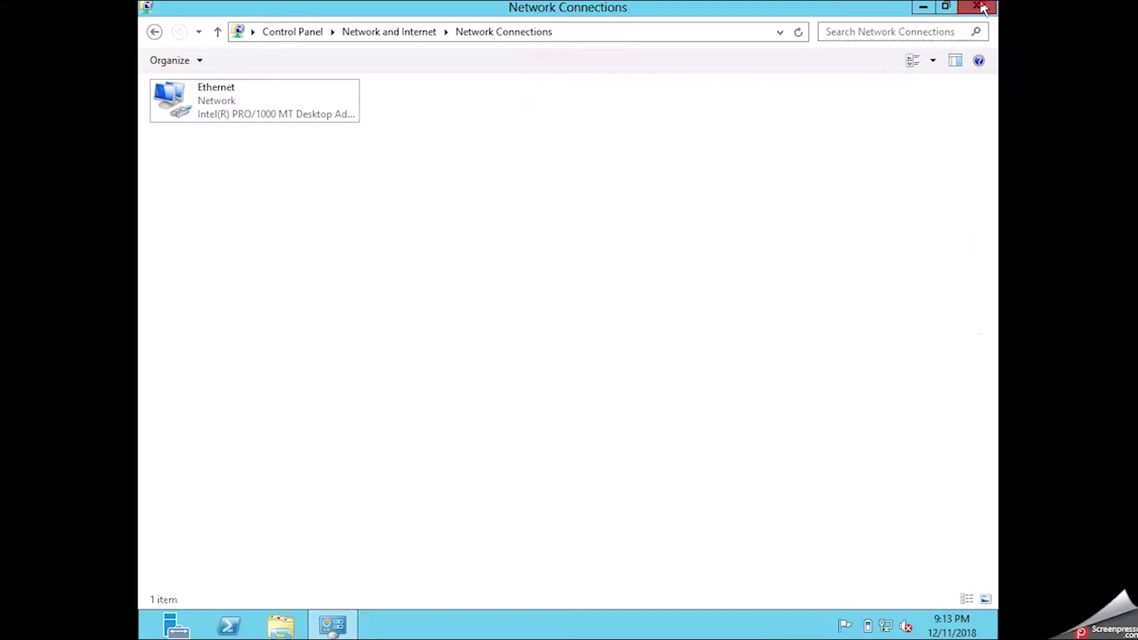
click(977, 6)
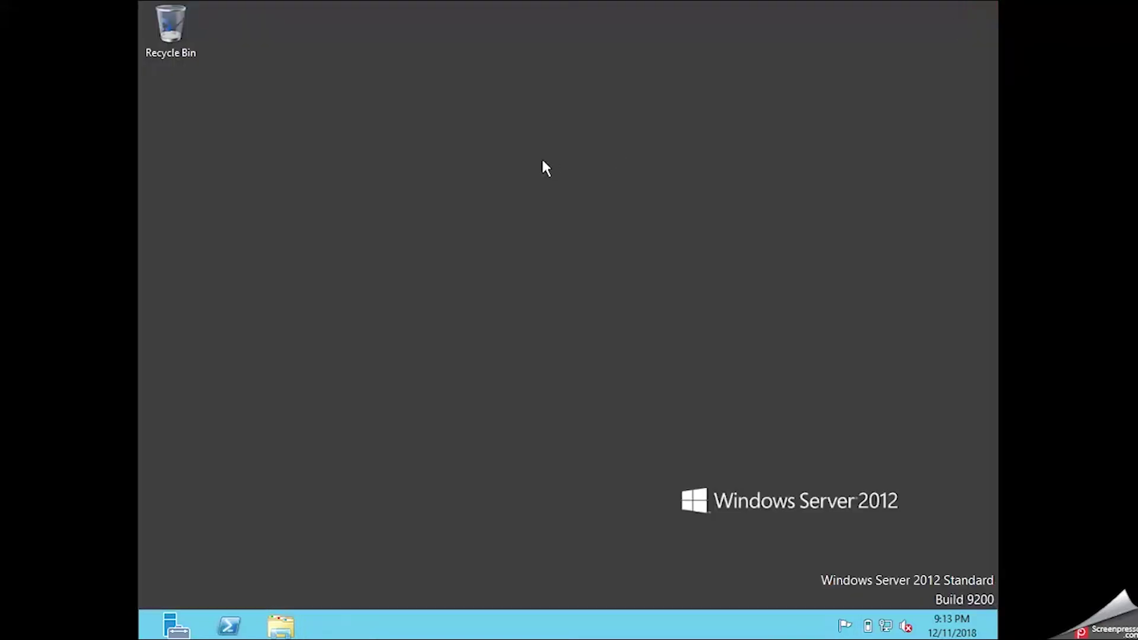
Launch Control Panel with the 'control' command and open Power Options.
right_click(351, 162)
click(379, 203)
key(super+r)
text(control)
key(Return)
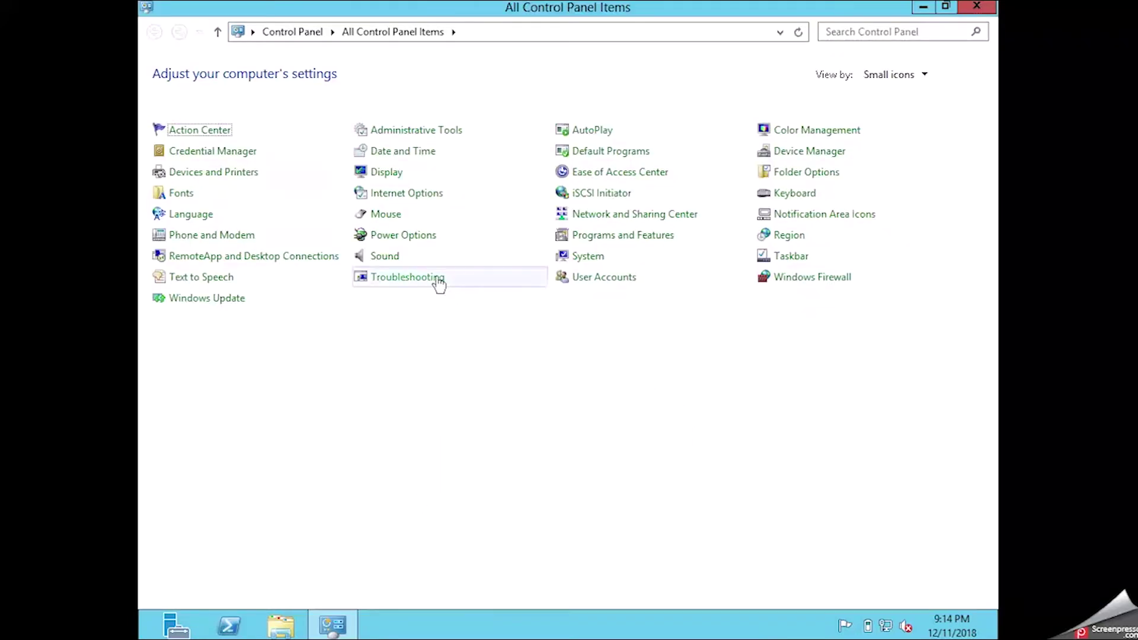
key(Right)
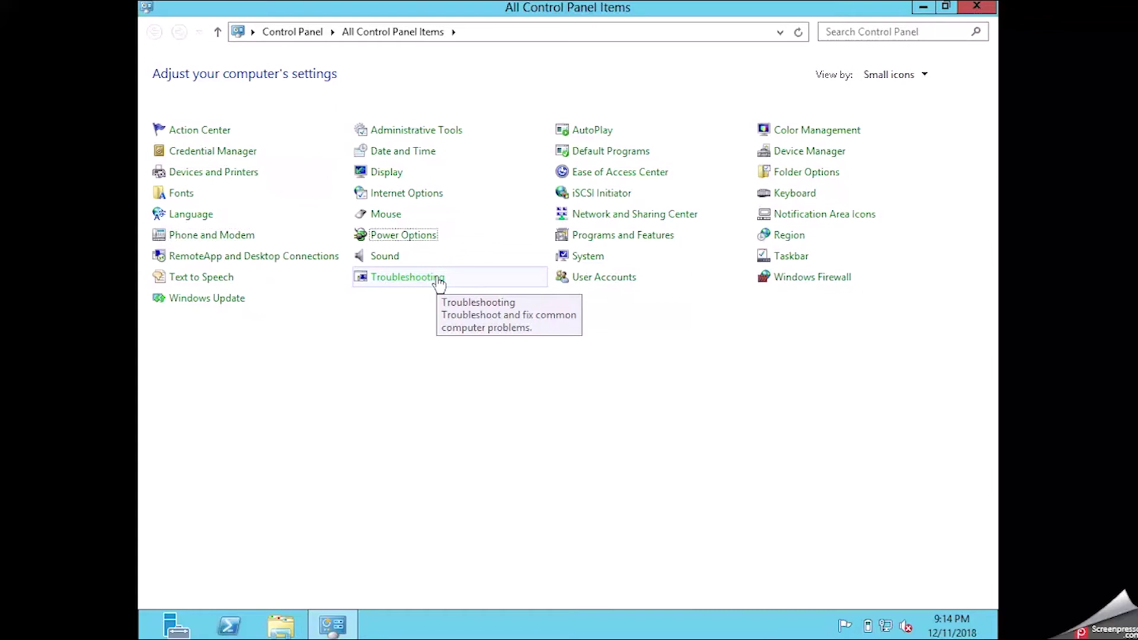
key(Return)
Switch the server's power plan to High performance and close Power Options.
click(346, 194)
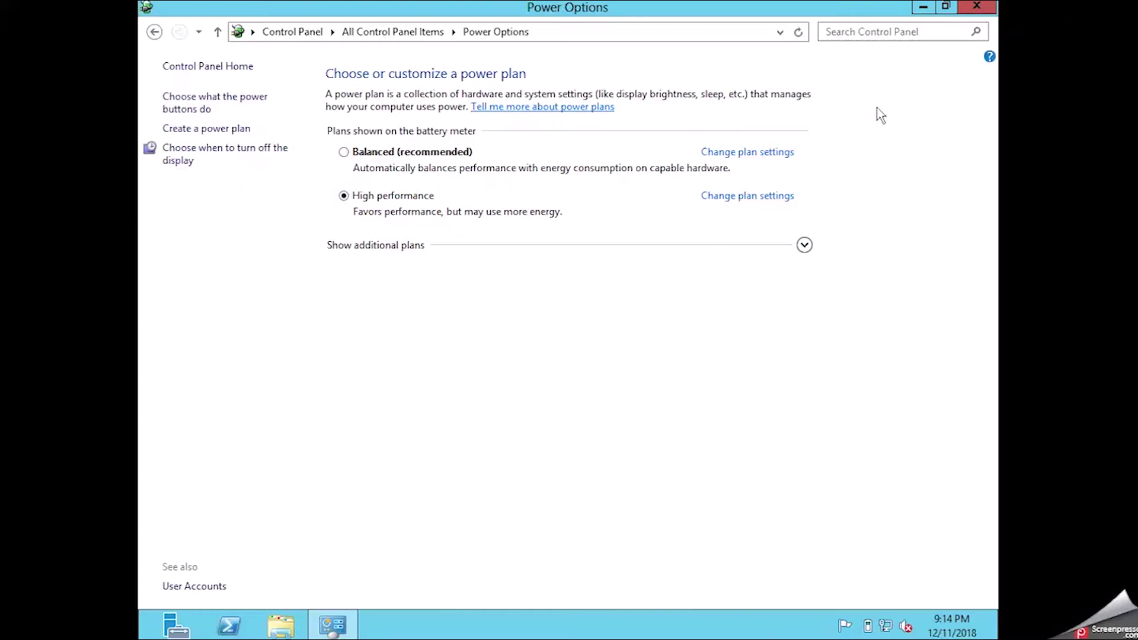
click(976, 7)
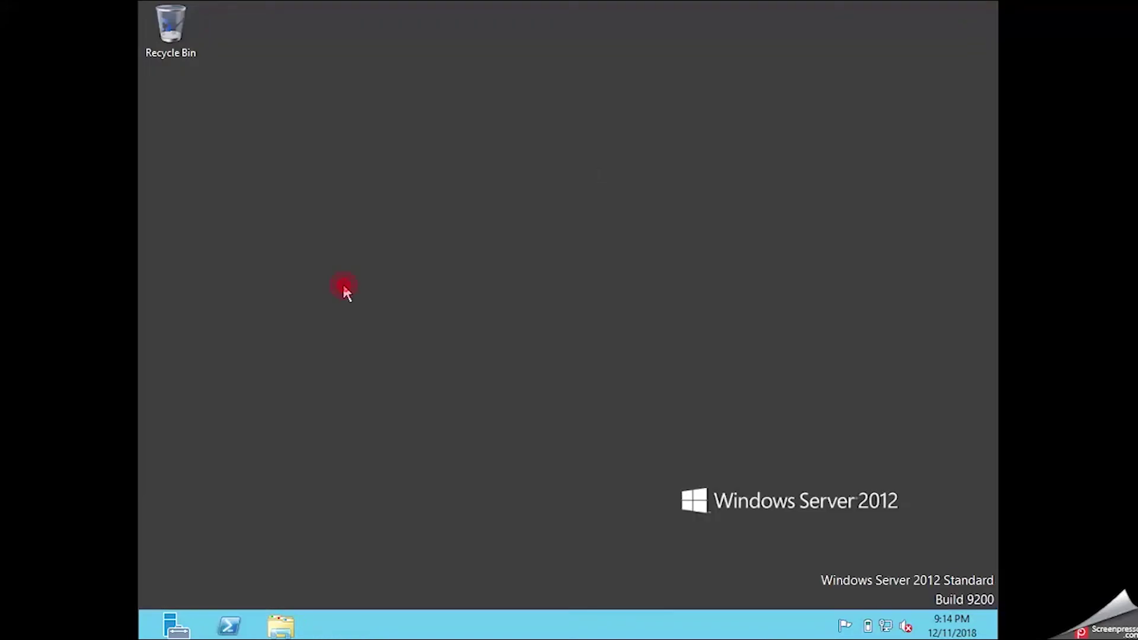
right_click(344, 288)
click(383, 332)
Shut down Windows Server 2012 and return the VM display to a window.
key(alt+F4)
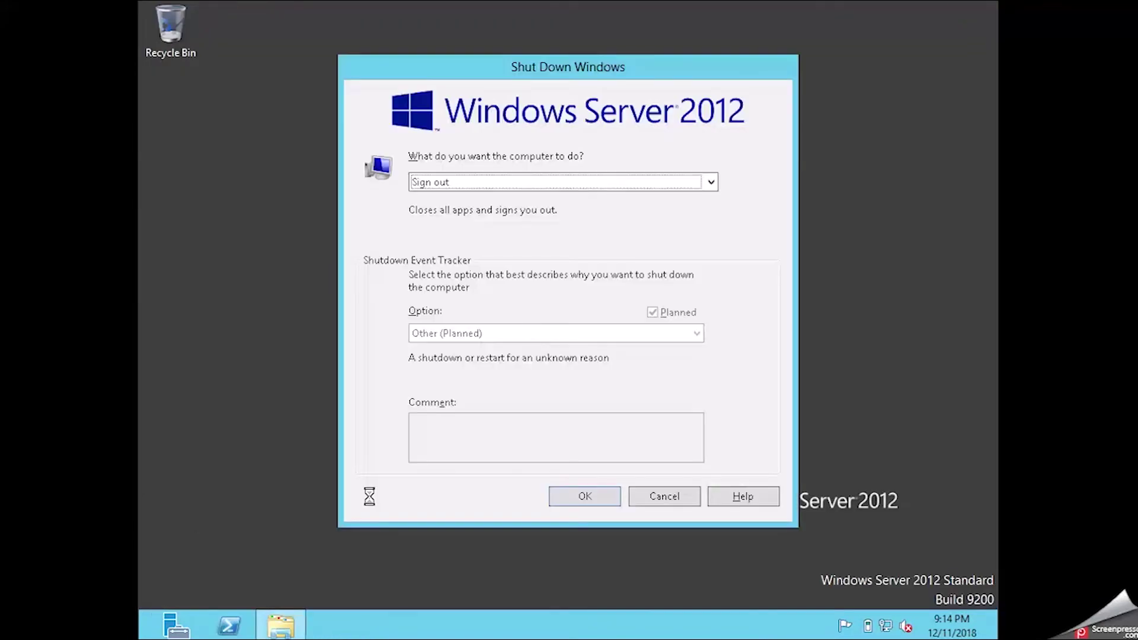
click(459, 182)
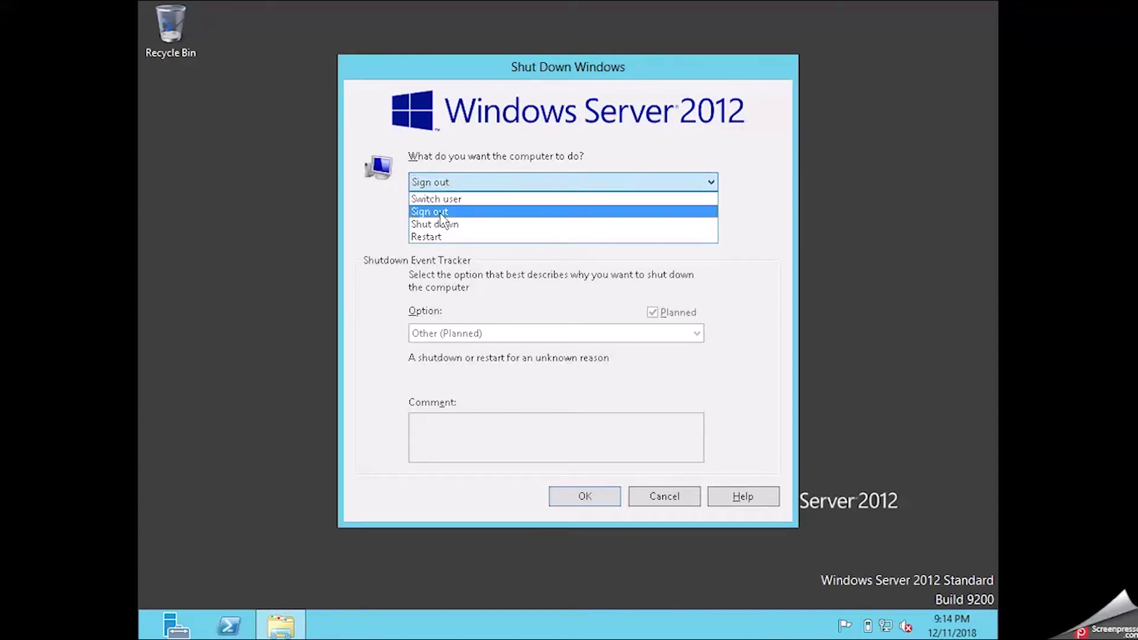
click(439, 223)
click(523, 452)
click(596, 501)
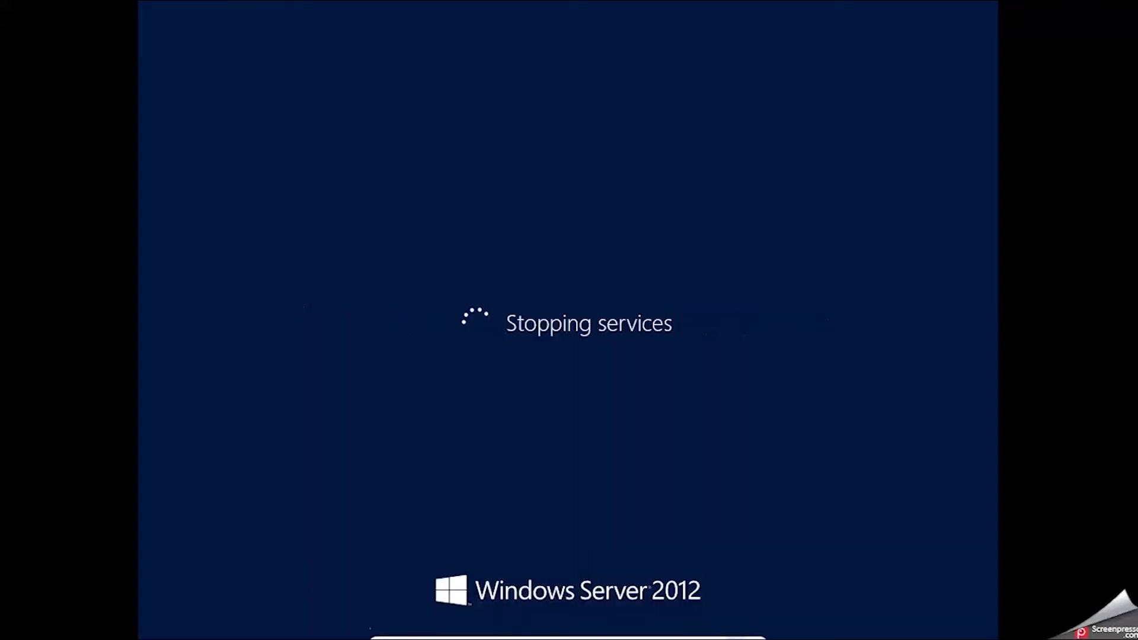
click(735, 634)
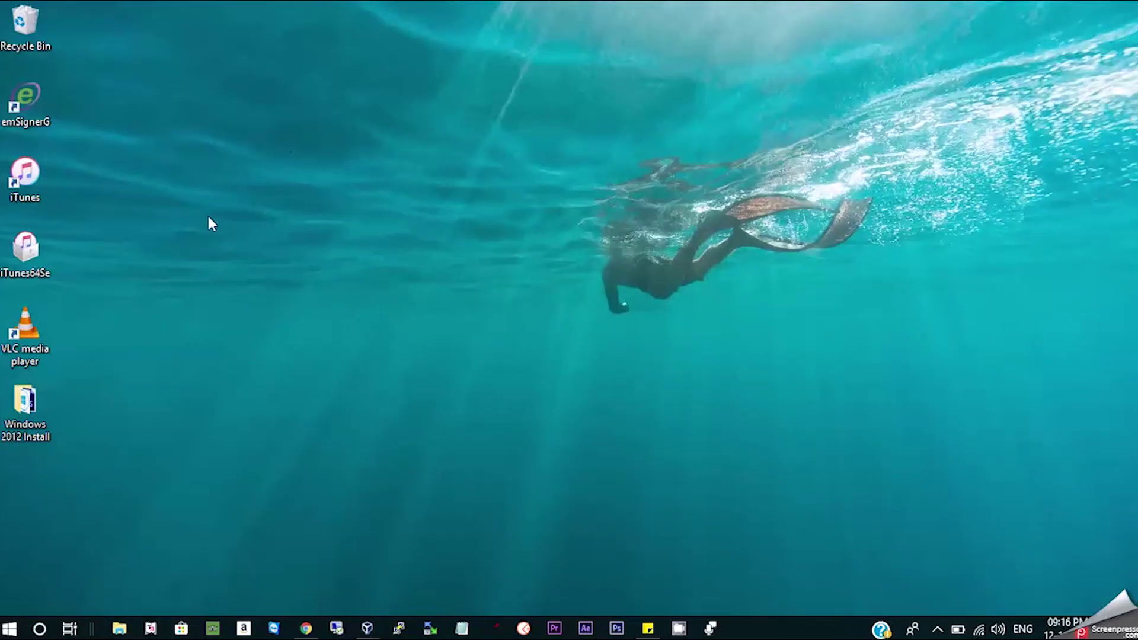
In File Explorer, browse This PC and Documents to reach the Downloads folder.
key(super+e)
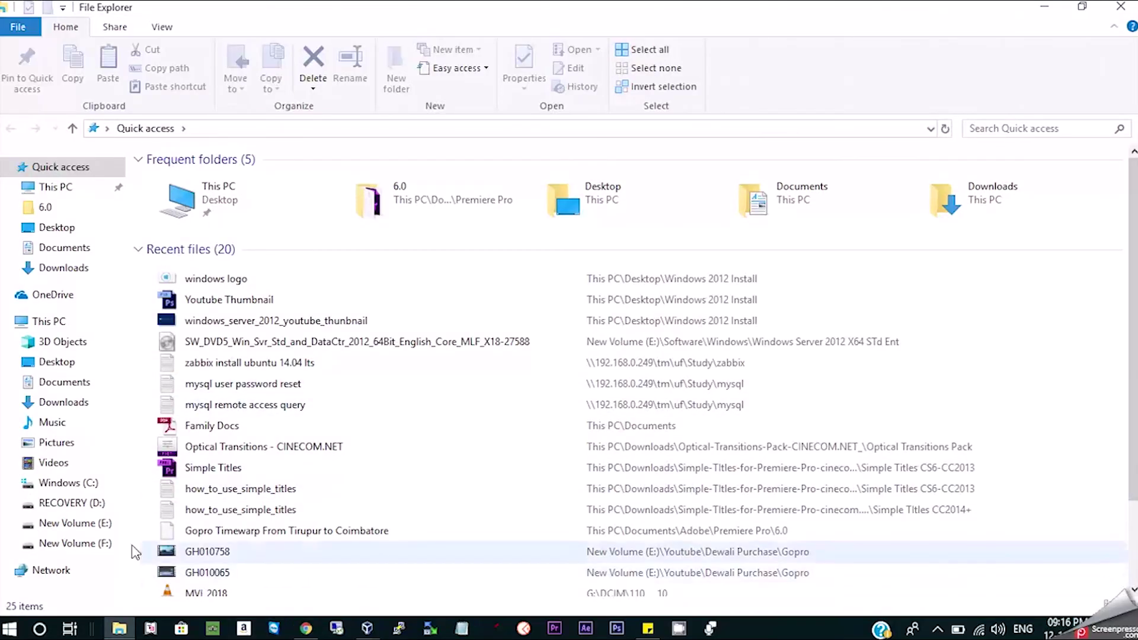
click(54, 322)
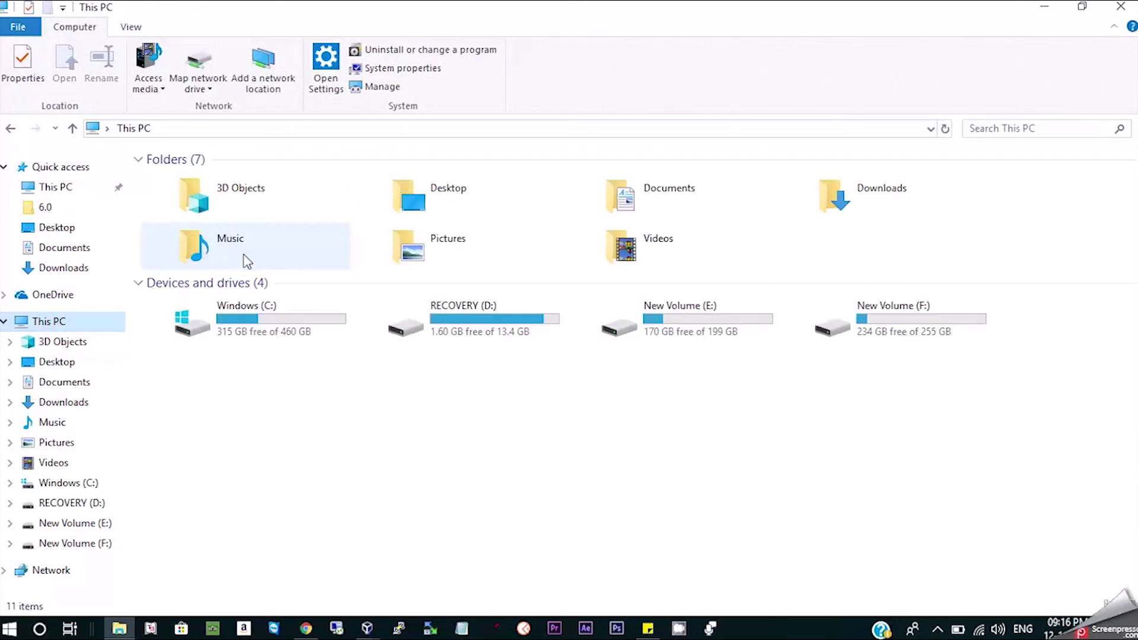
double_click(676, 198)
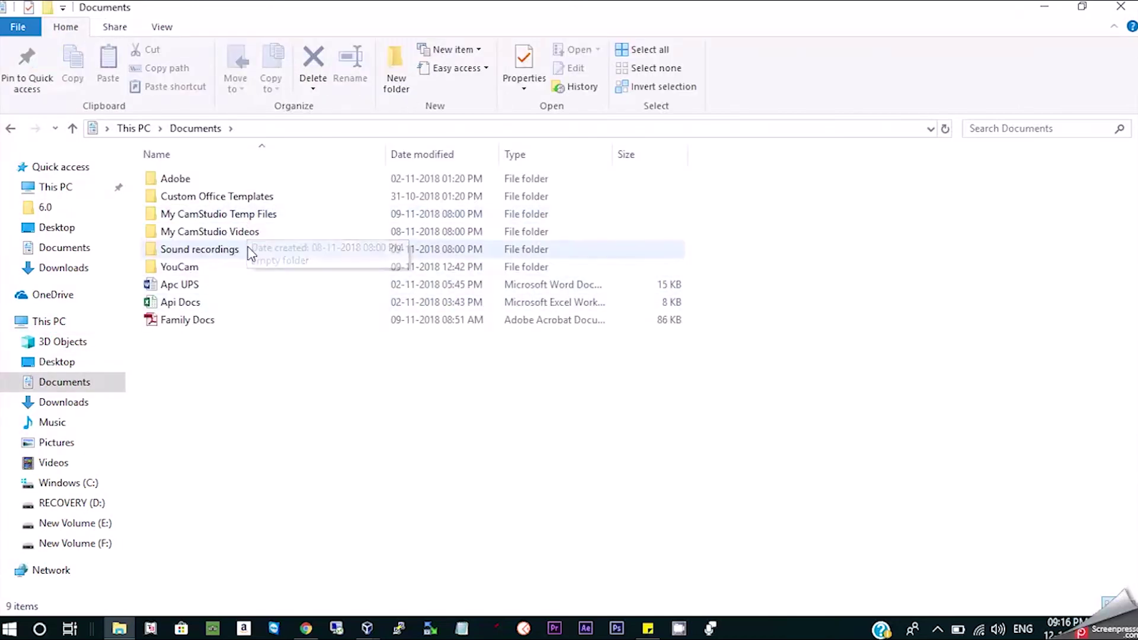
click(83, 402)
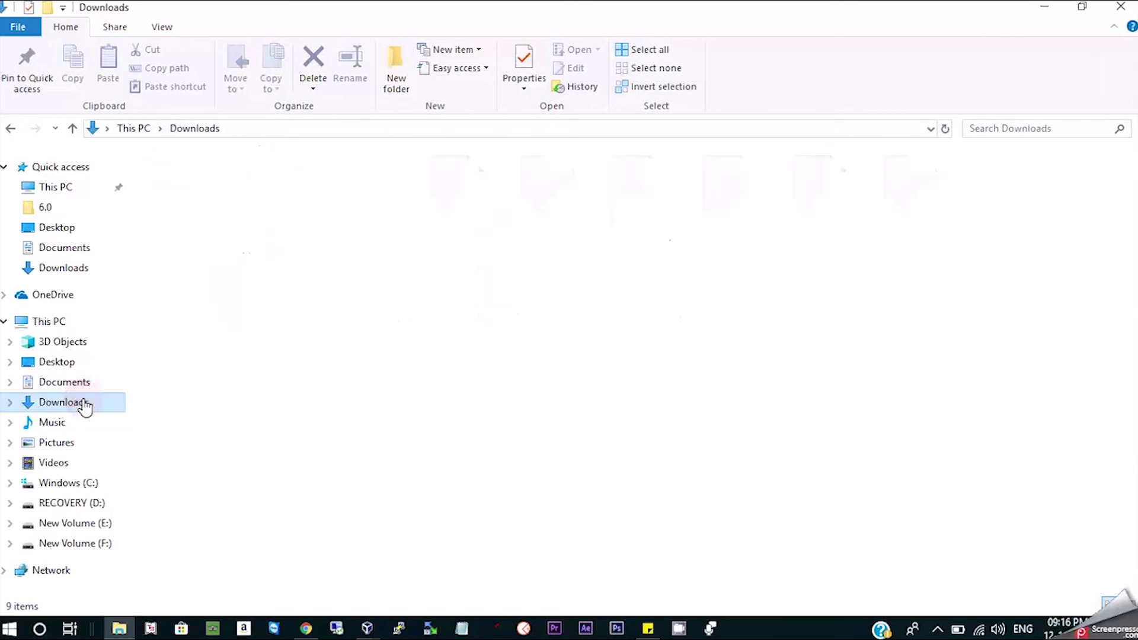
mouse_move(367, 627)
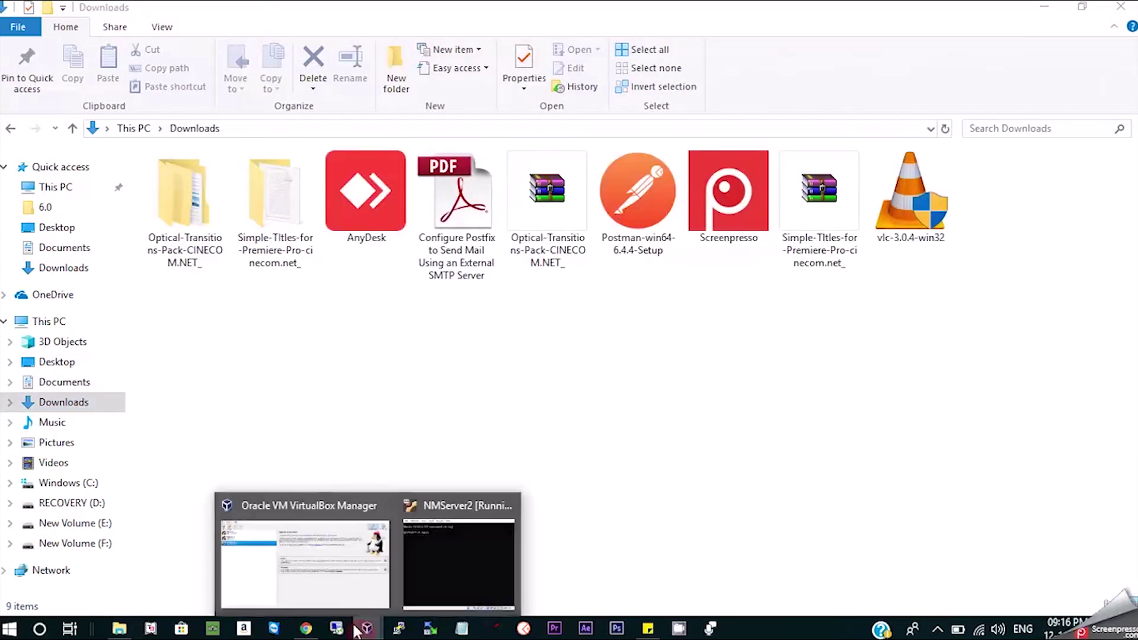
click(314, 598)
click(48, 57)
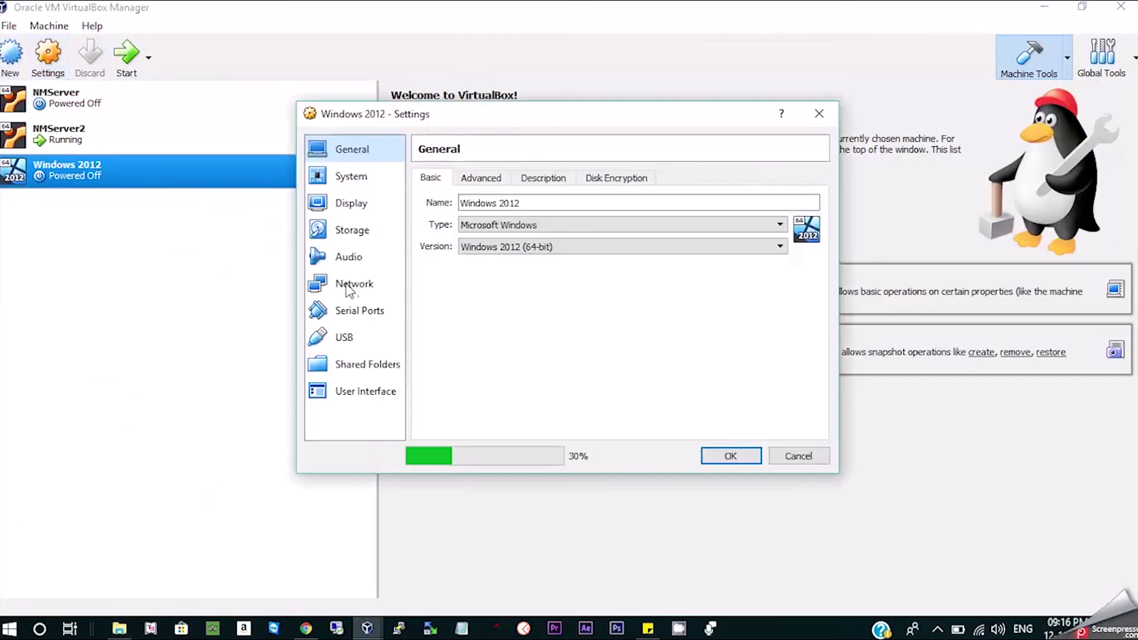
click(352, 230)
click(499, 223)
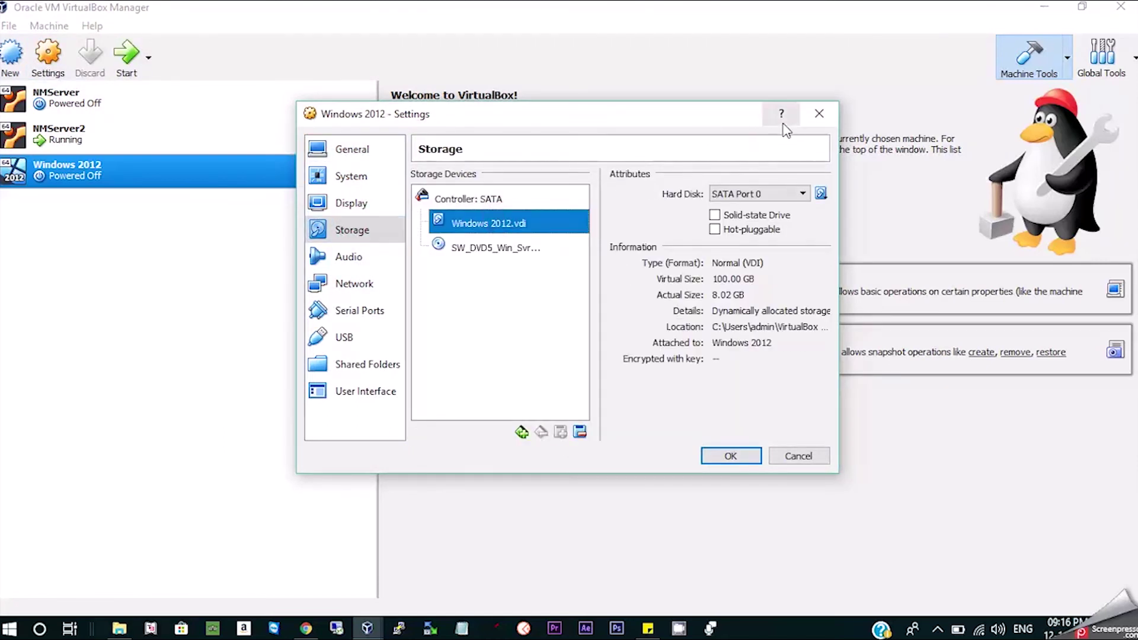
click(818, 114)
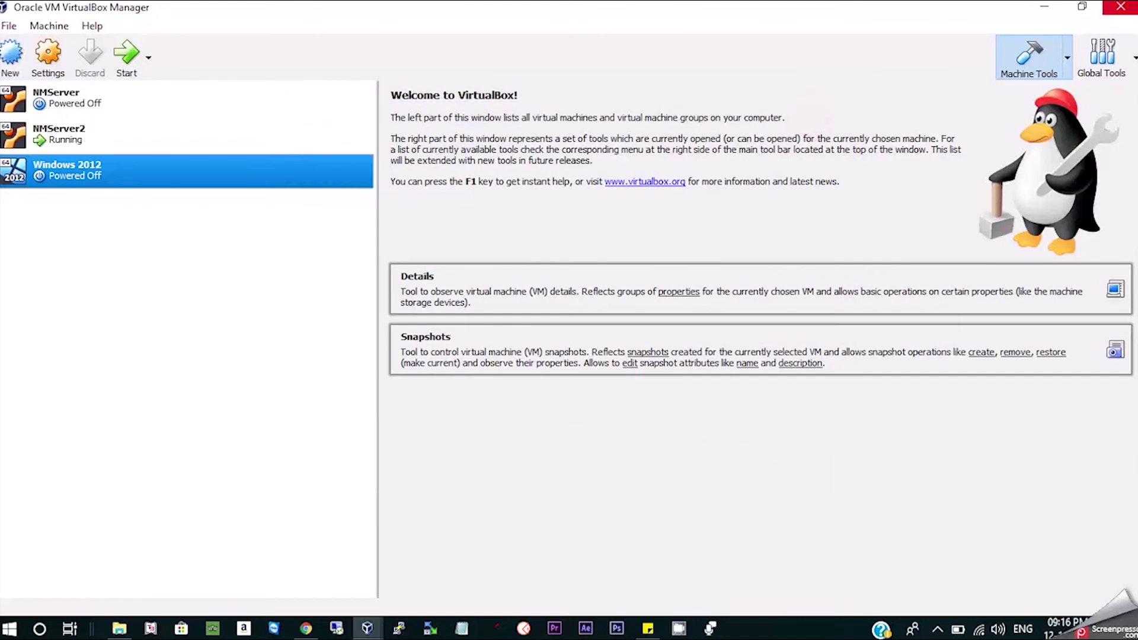
click(1042, 7)
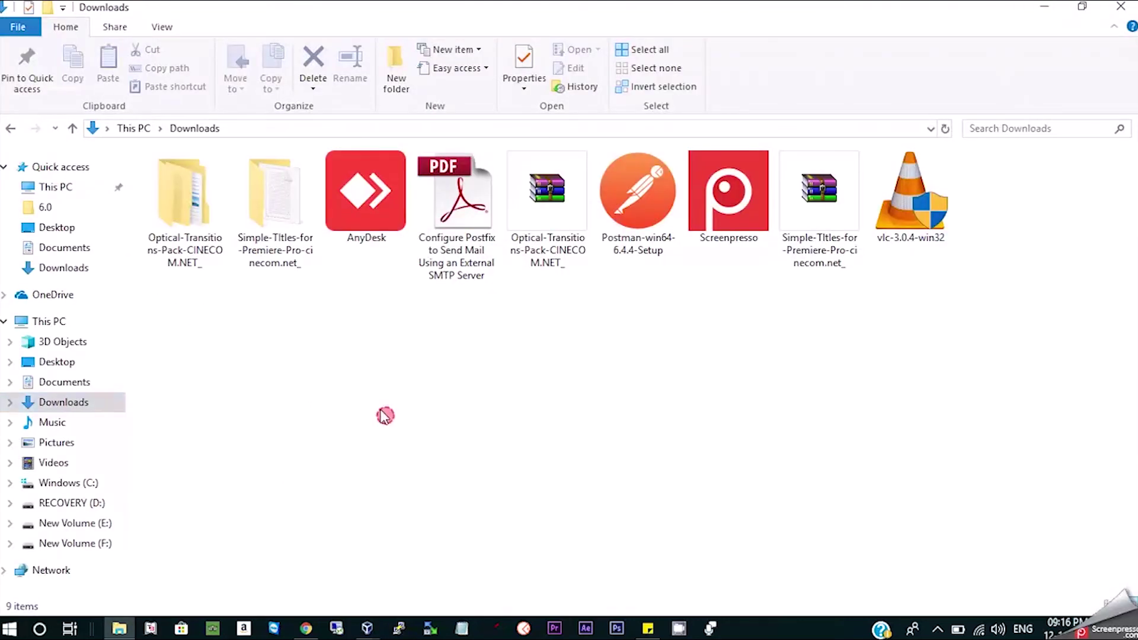
Navigate to C:\Users\admin\VirtualBox VMs in File Explorer.
click(145, 128)
drag(517, 308, 152, 107)
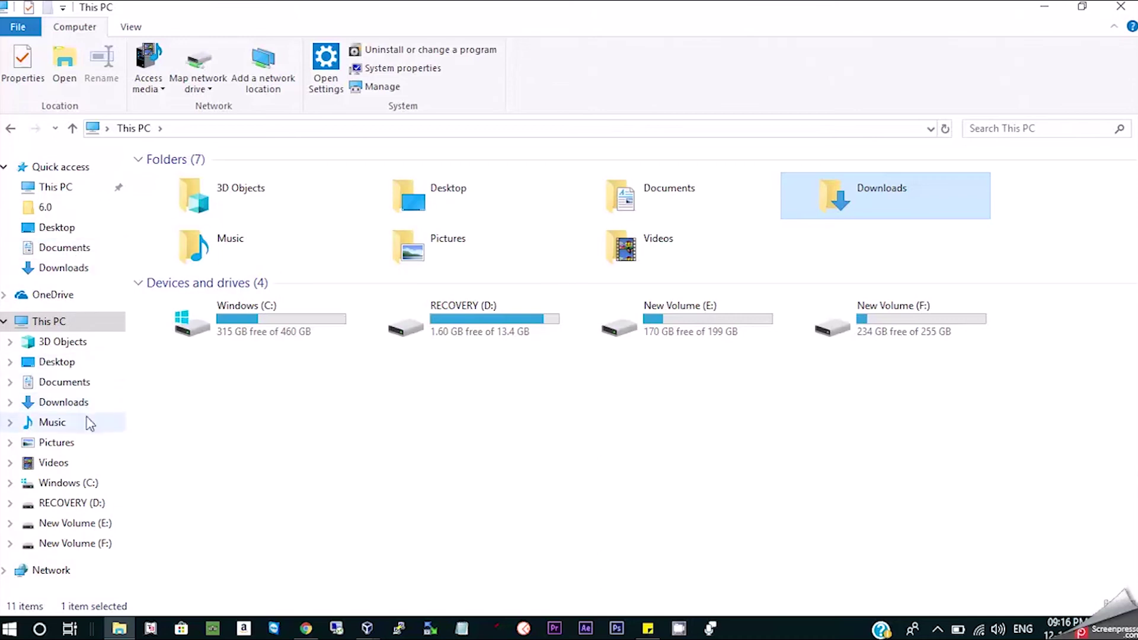
click(66, 228)
click(76, 249)
click(295, 437)
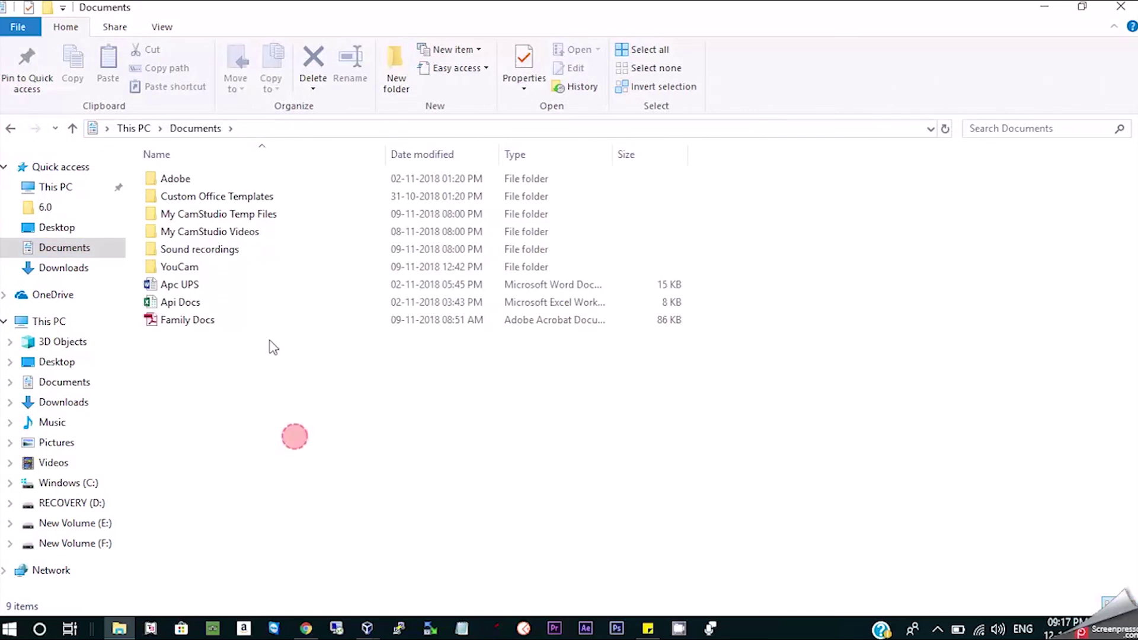
click(64, 268)
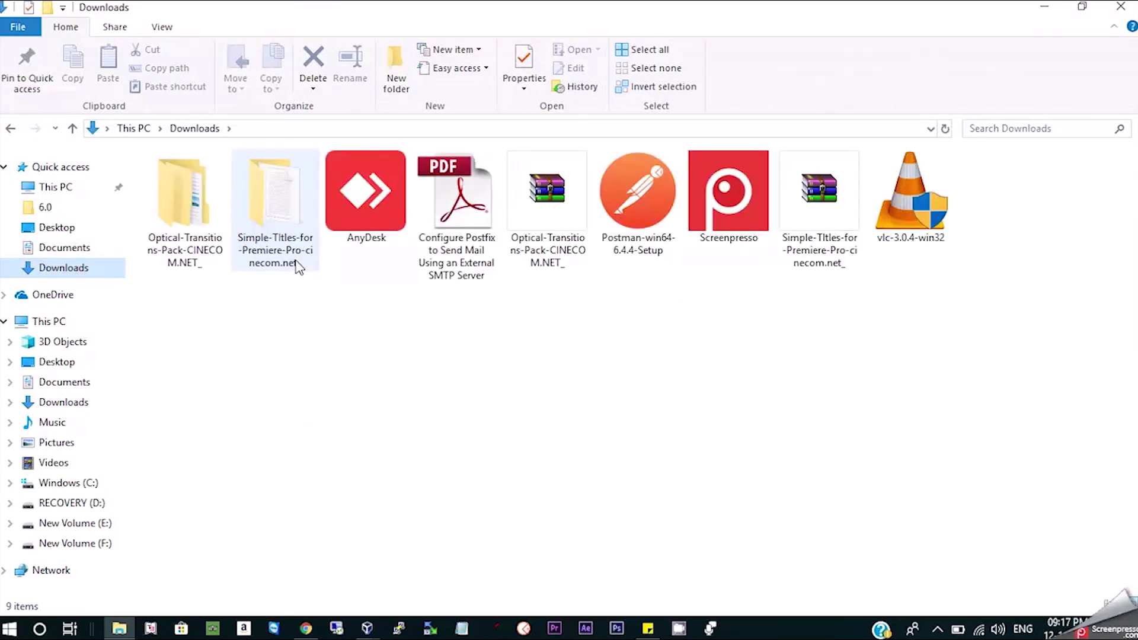
click(83, 481)
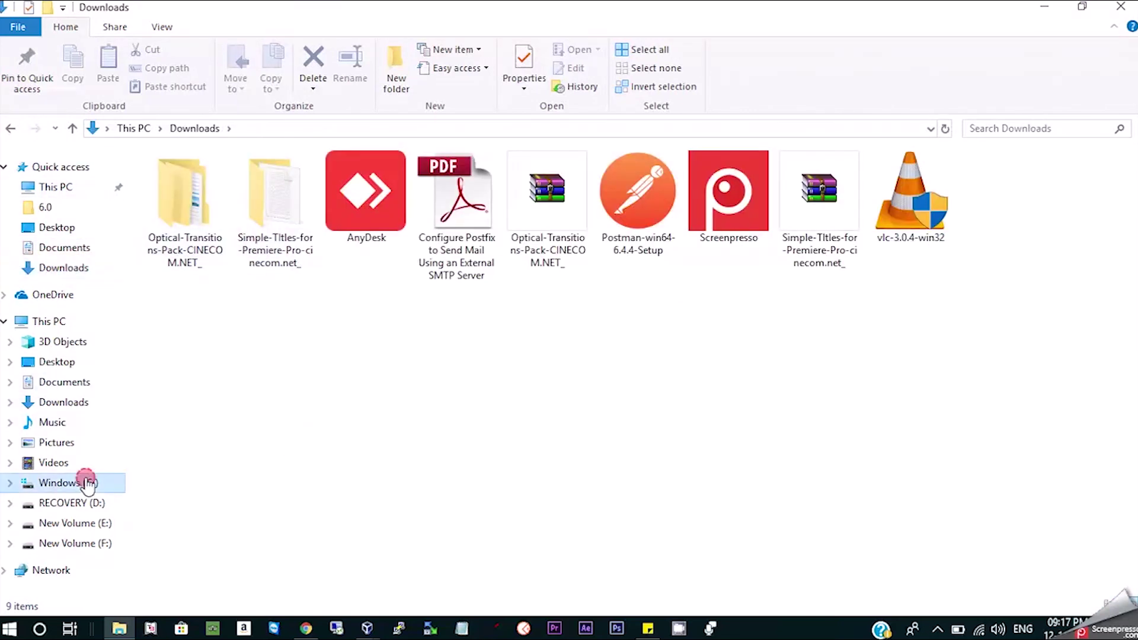
click(191, 285)
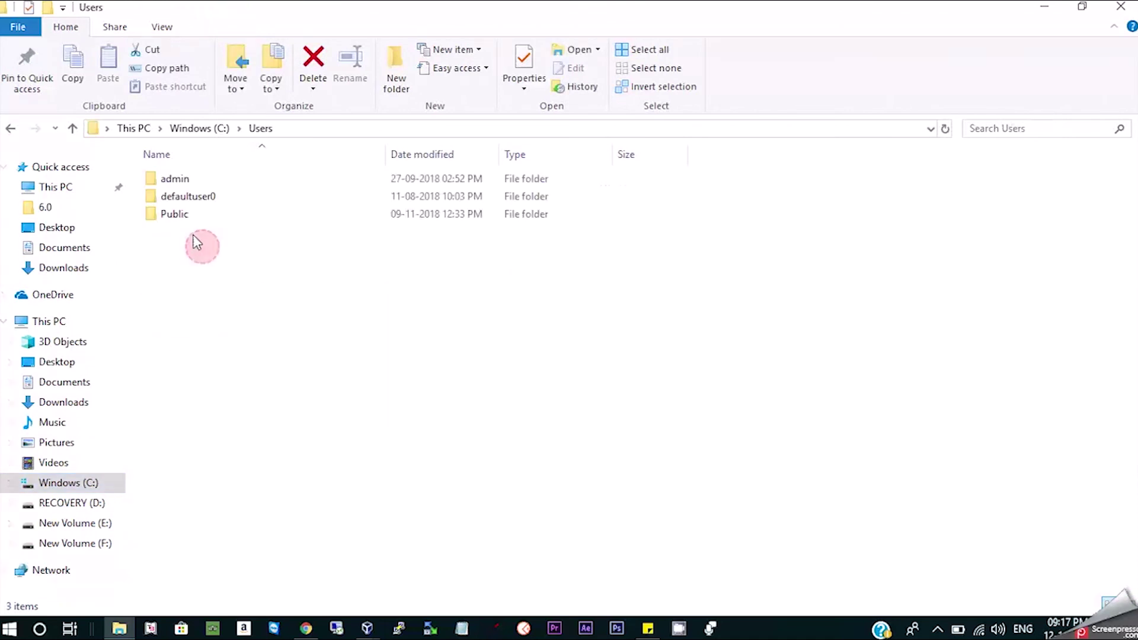
click(189, 182)
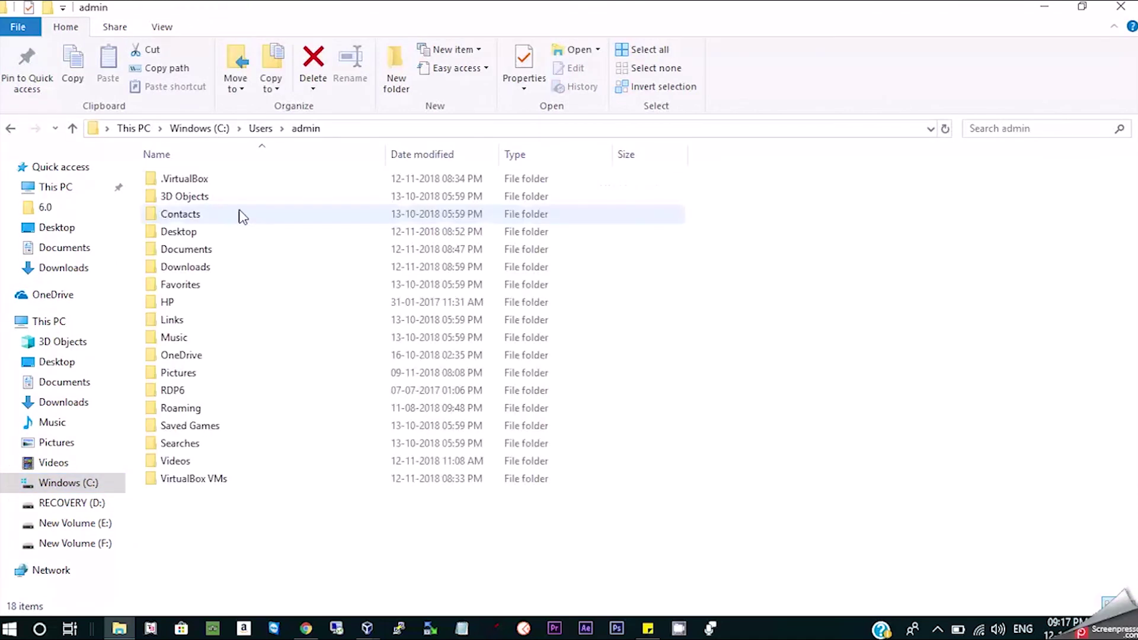
double_click(221, 183)
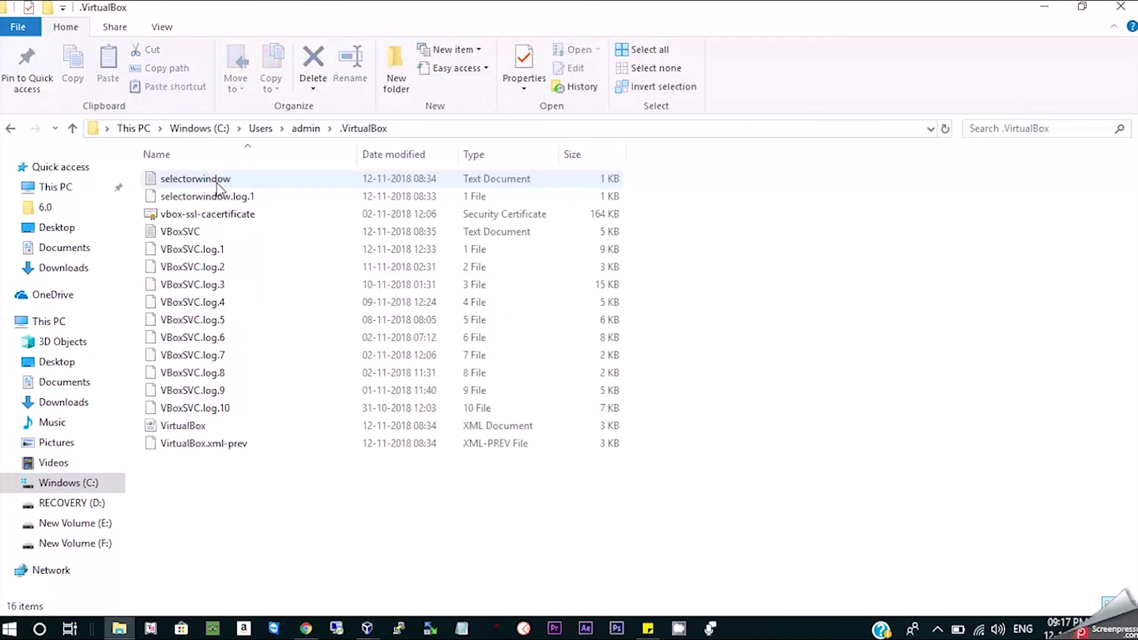
click(305, 129)
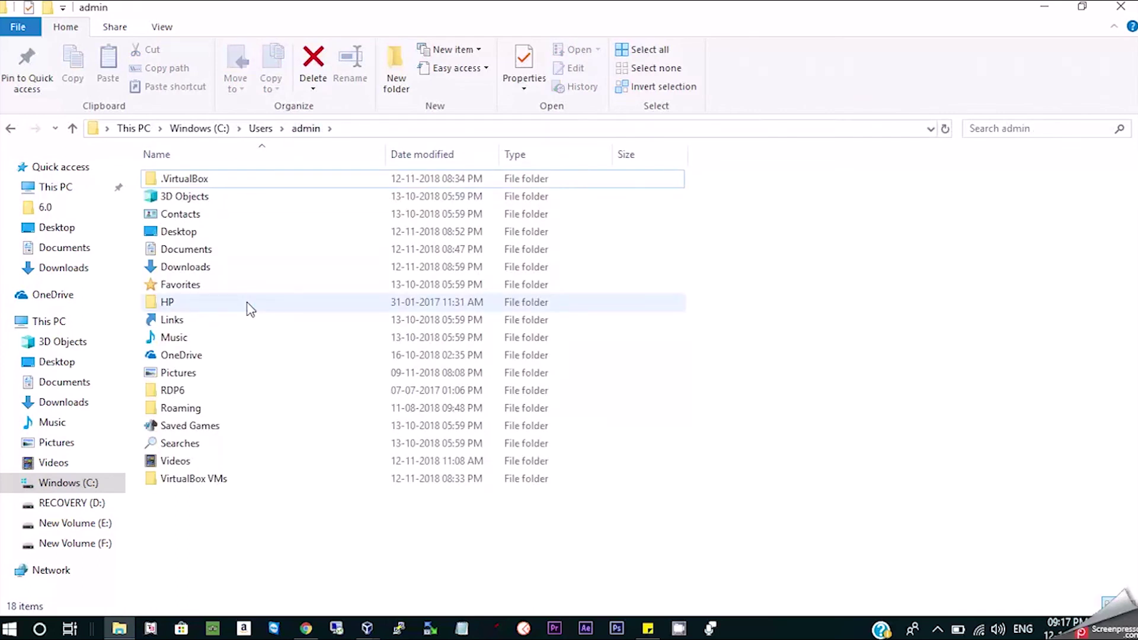
text(vi)
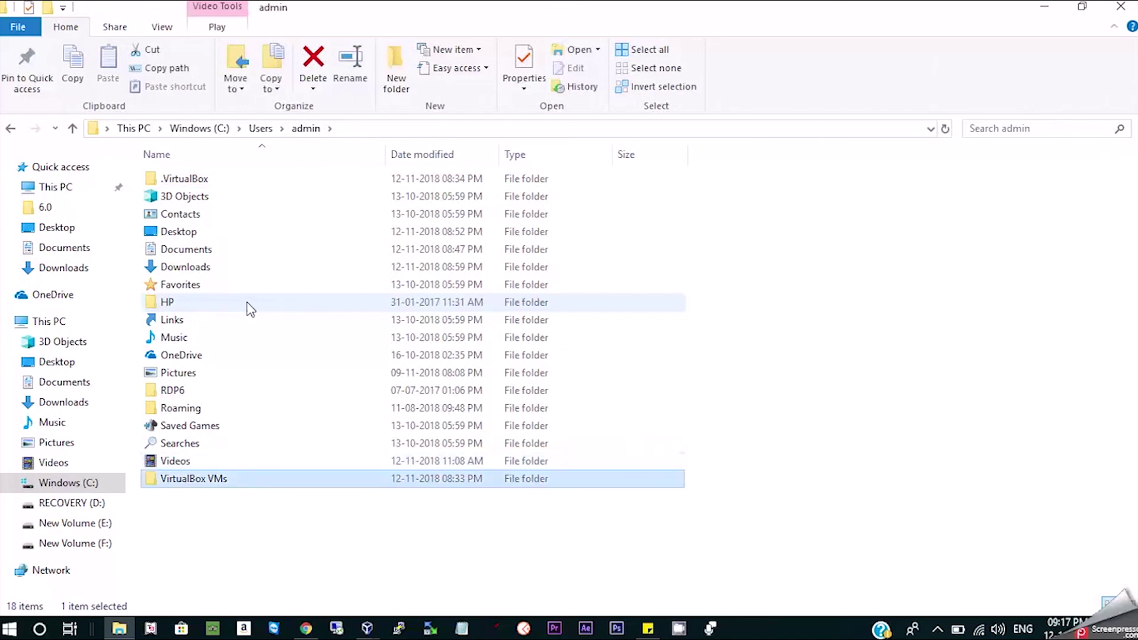
key(Return)
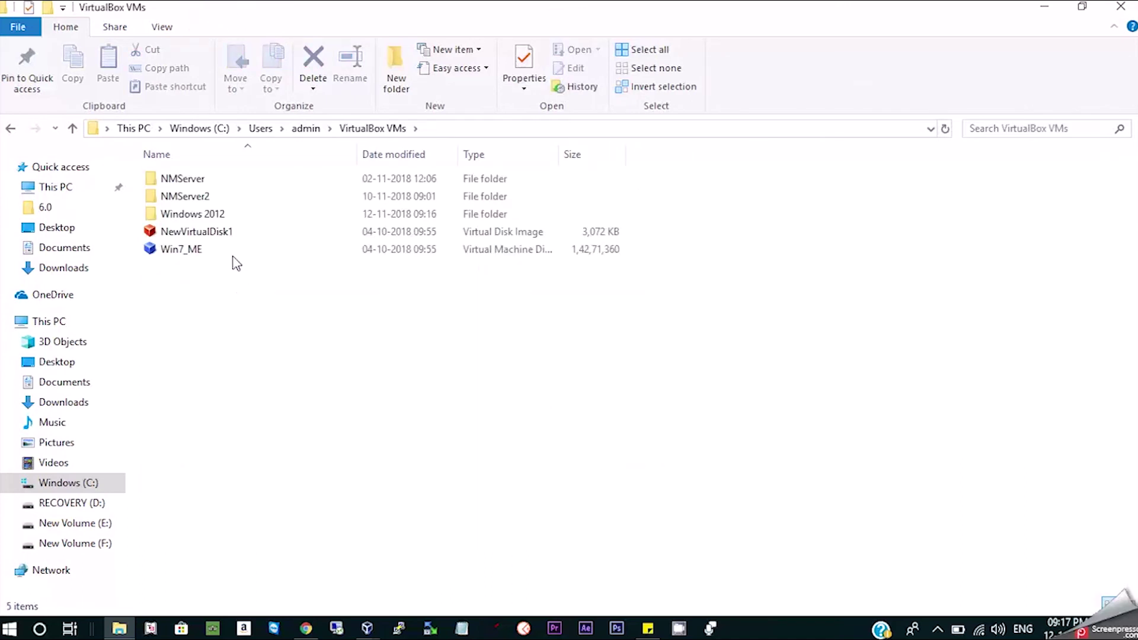
Copy the Windows 2012 virtual machine folder to the clipboard.
click(218, 215)
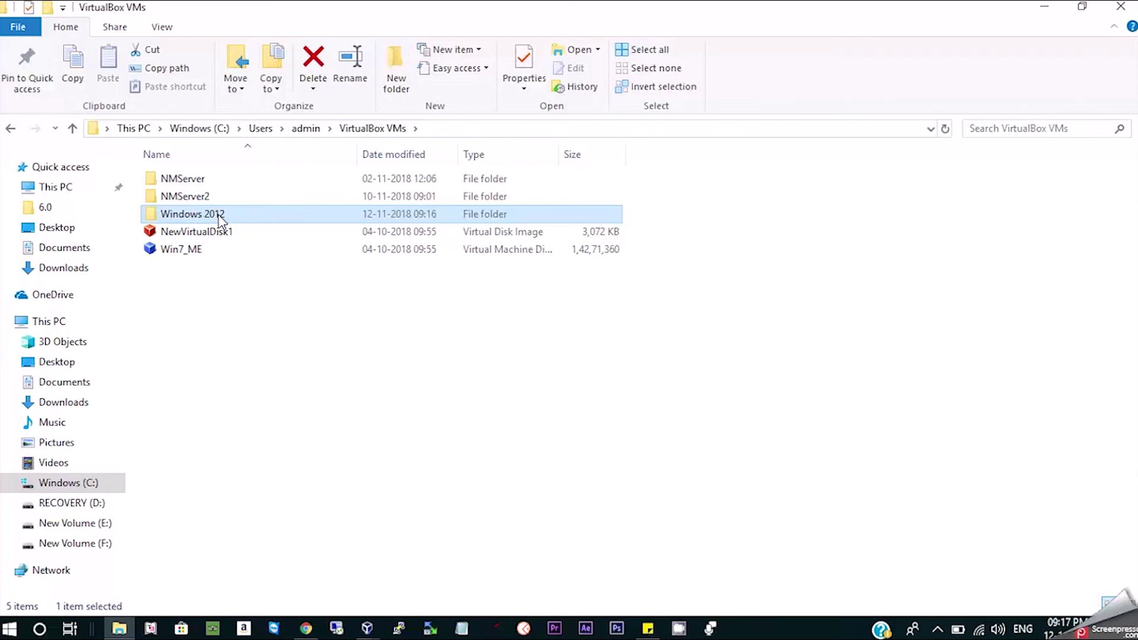
key(alt+Return)
key(Escape)
right_click(240, 217)
click(267, 216)
right_click(268, 217)
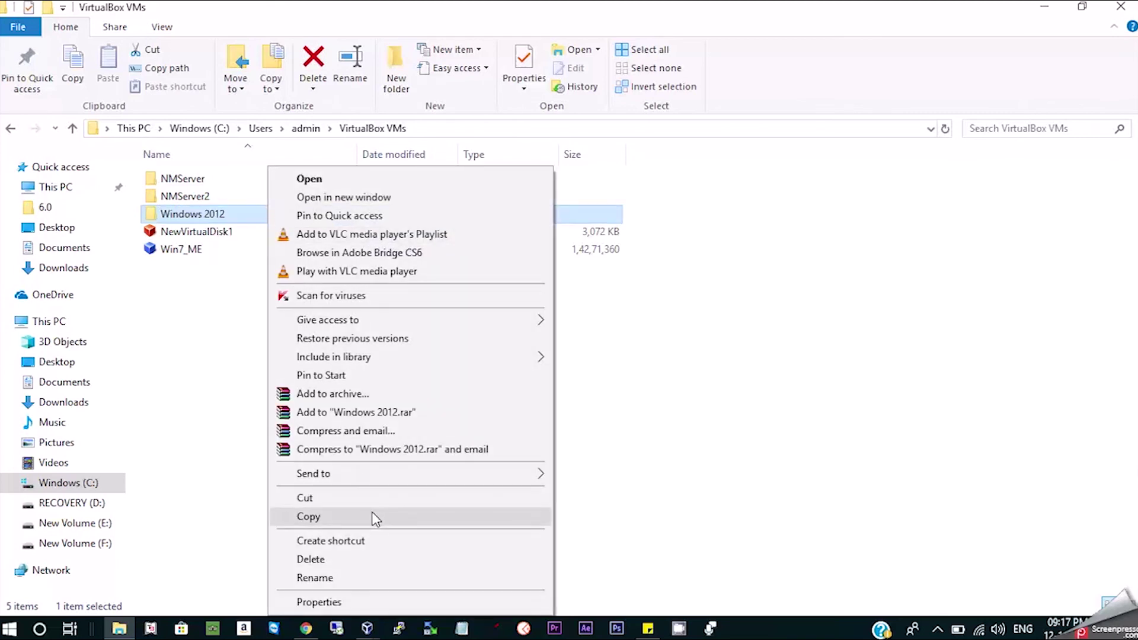
click(628, 477)
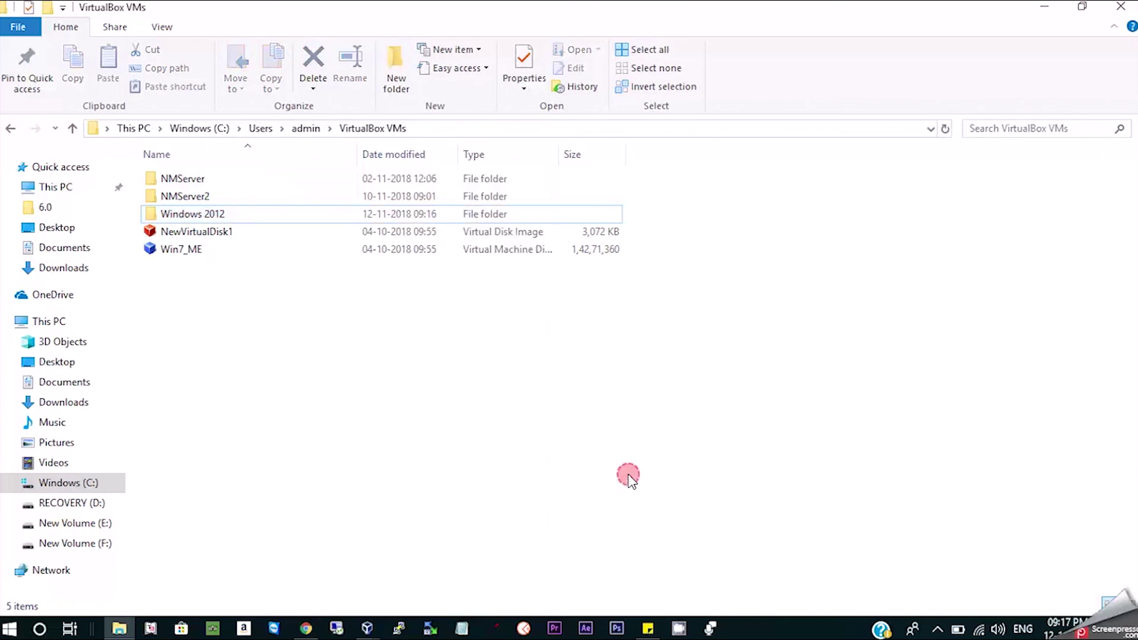
Open the Windows 2012 machine's settings at General > Description.
mouse_move(367, 627)
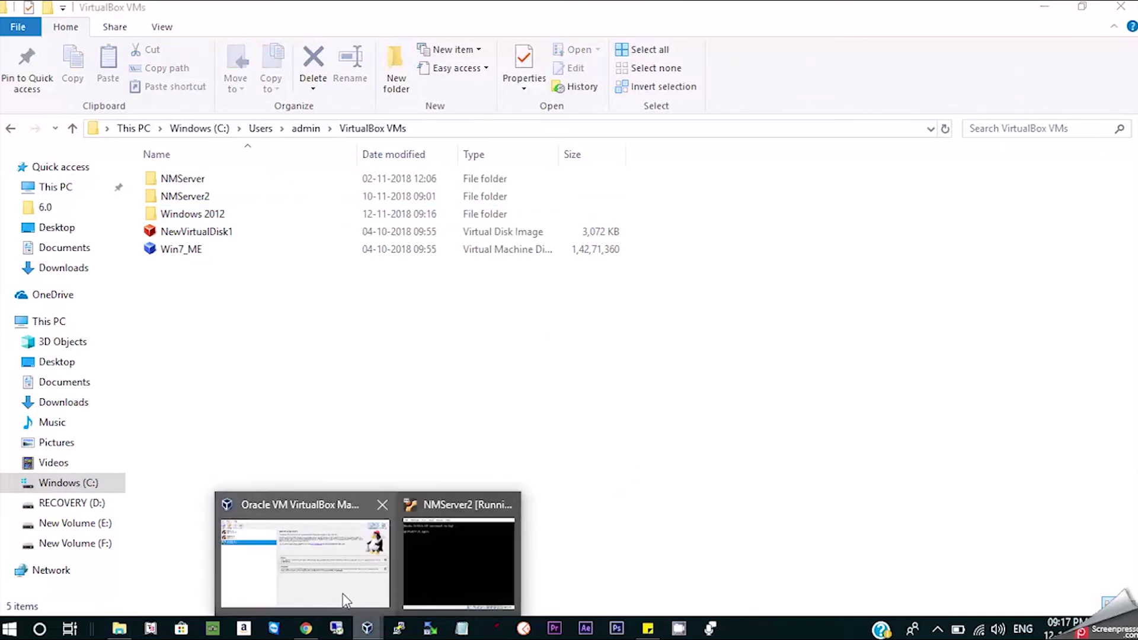
click(344, 597)
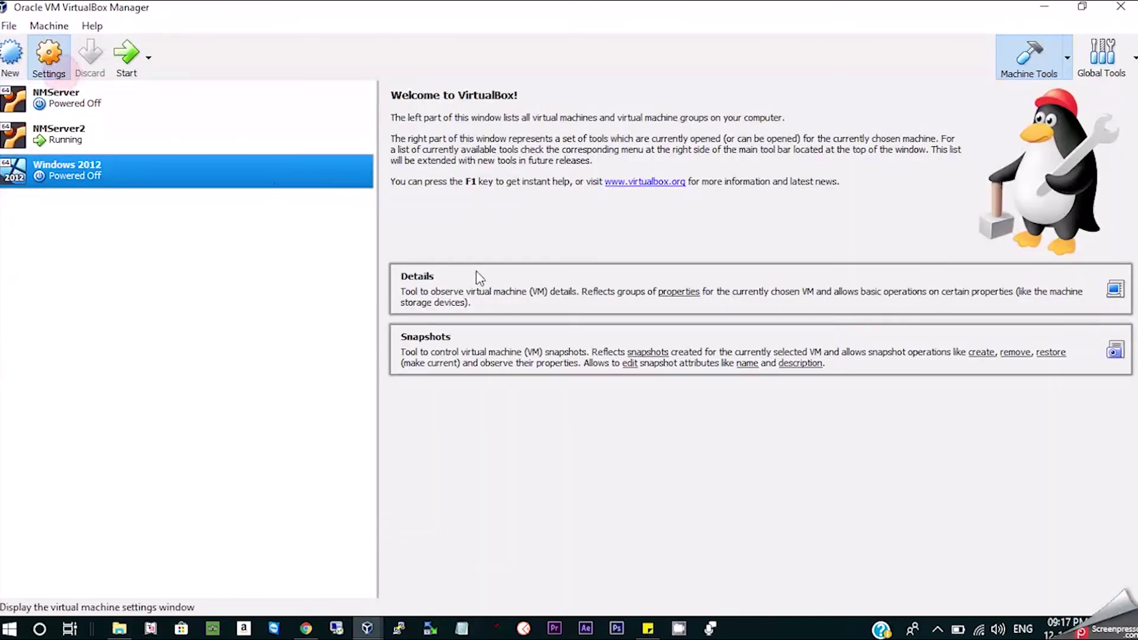
click(47, 54)
click(477, 178)
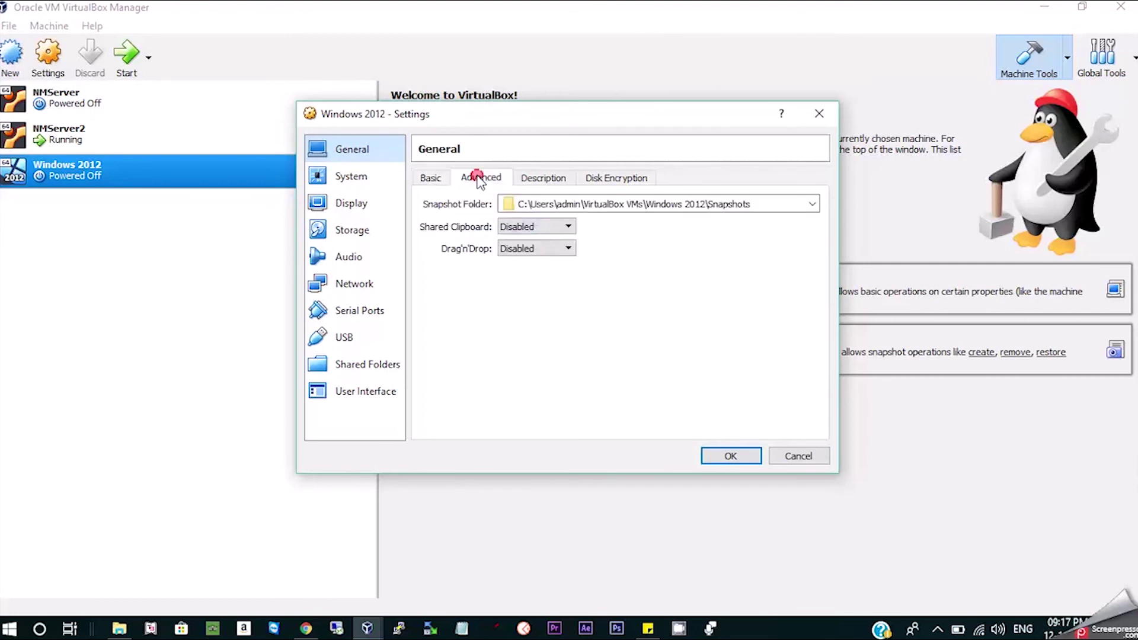
click(542, 178)
Enter the administrator username and password on two lines, save, and close VirtualBox Manager.
click(519, 224)
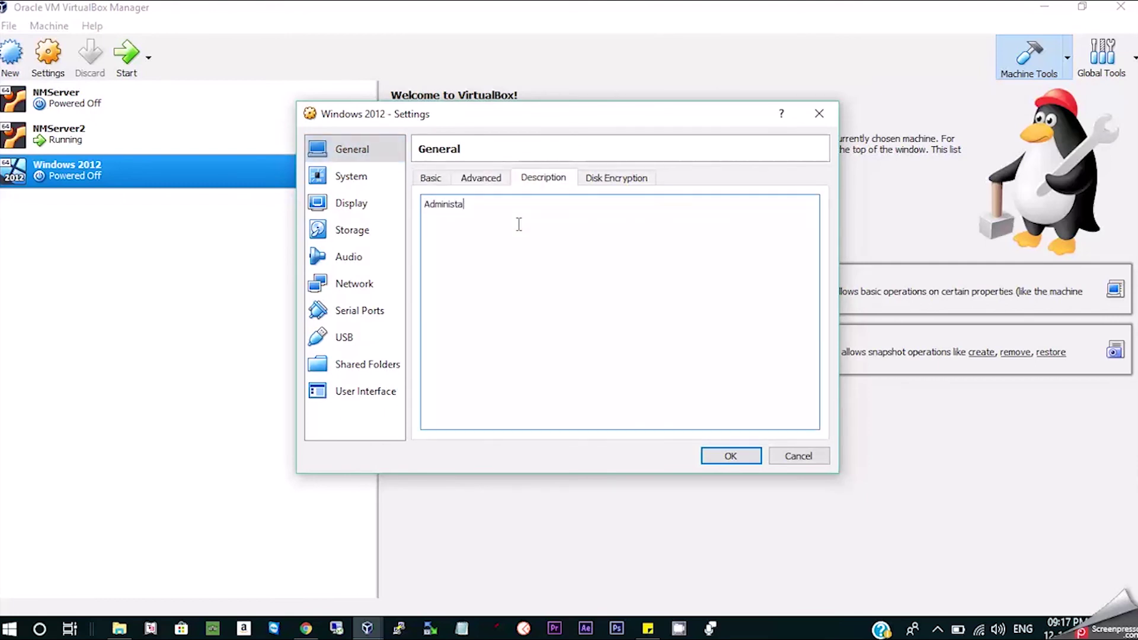
key(Return)
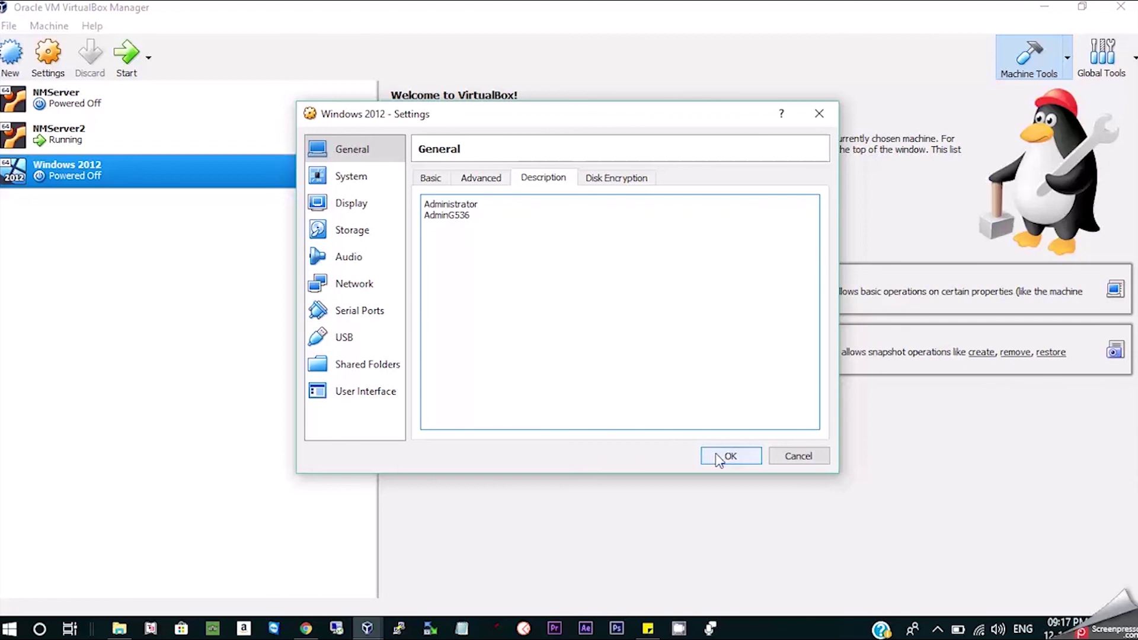
click(718, 458)
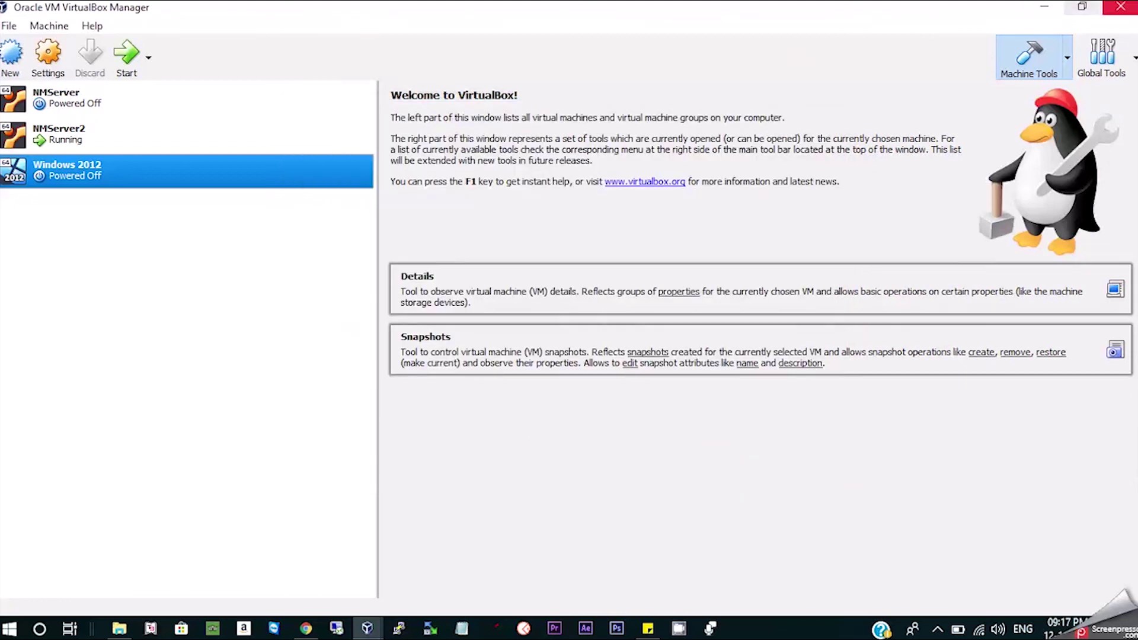
click(1120, 6)
Go to the root of New Volume (E:) in File Explorer.
click(221, 213)
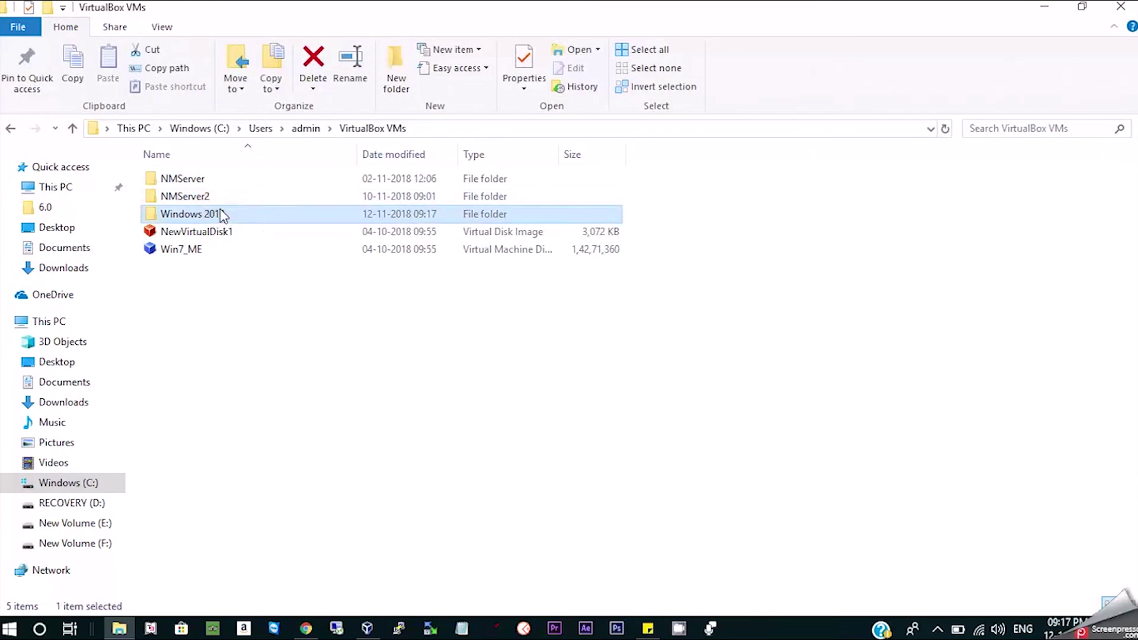
click(102, 523)
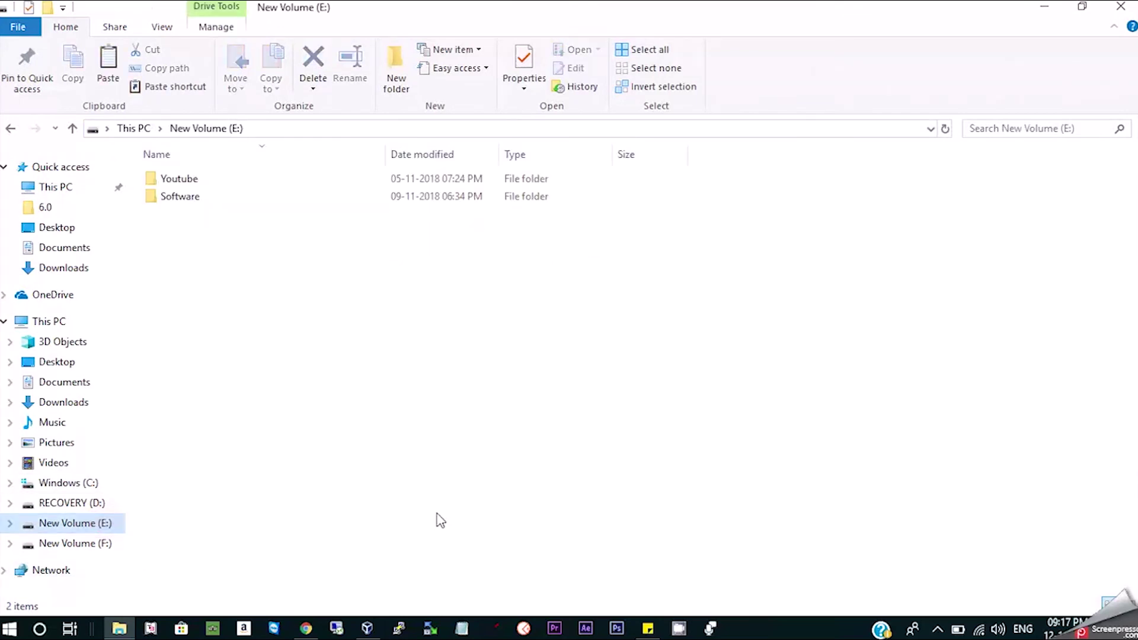
drag(241, 230, 200, 193)
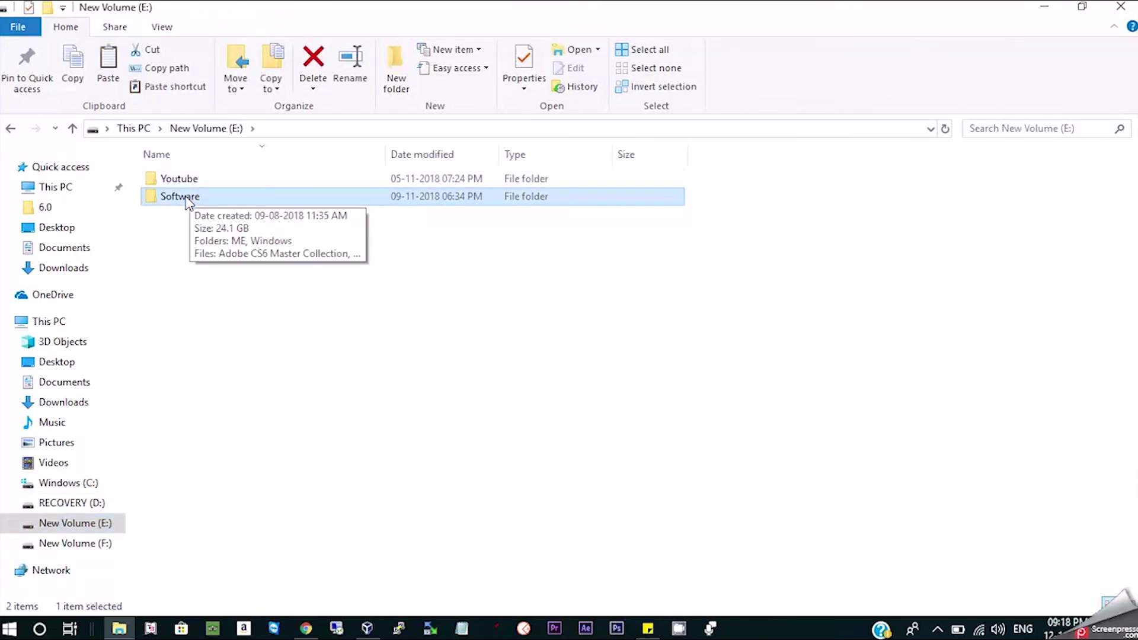
double_click(188, 197)
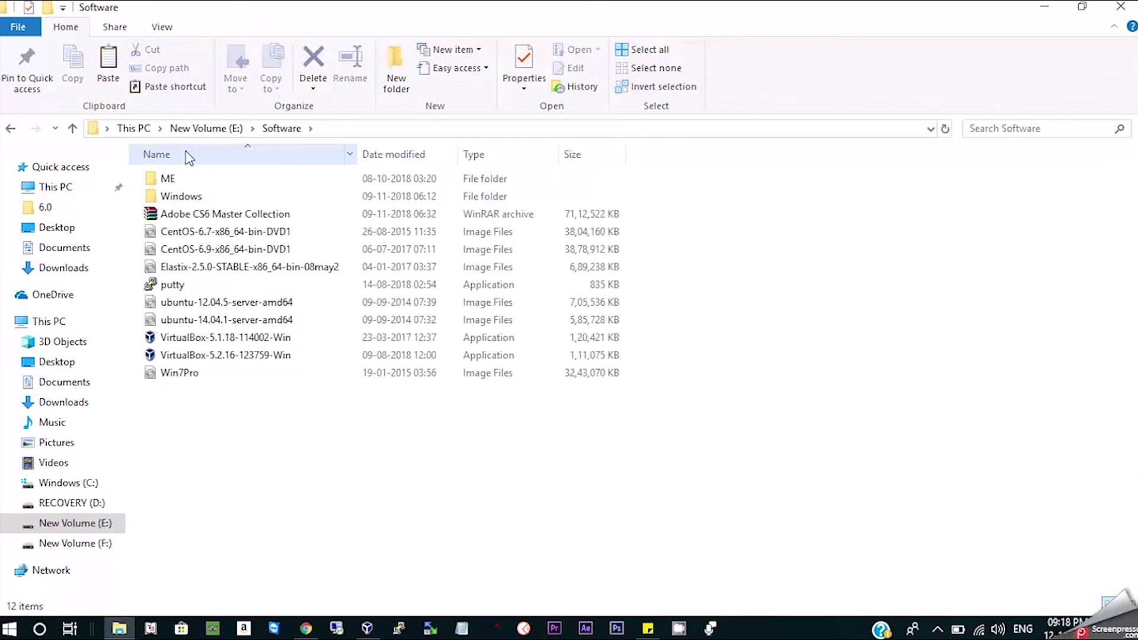
click(204, 128)
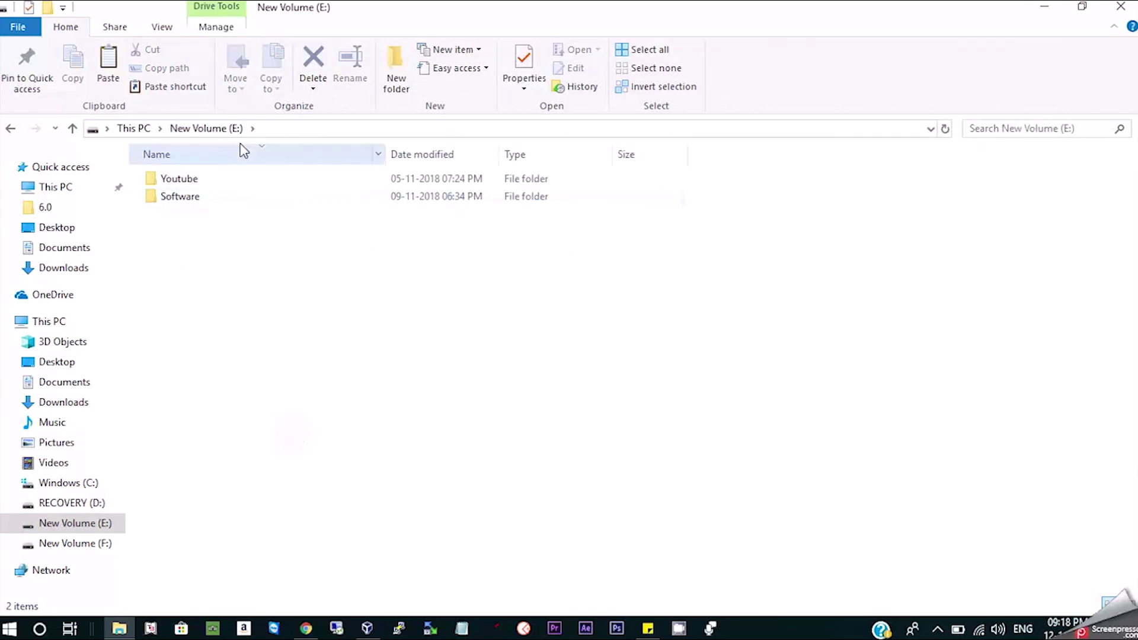
Create a folder named VM's on E: and paste the Windows 2012 folder into it.
click(395, 66)
text(VM)
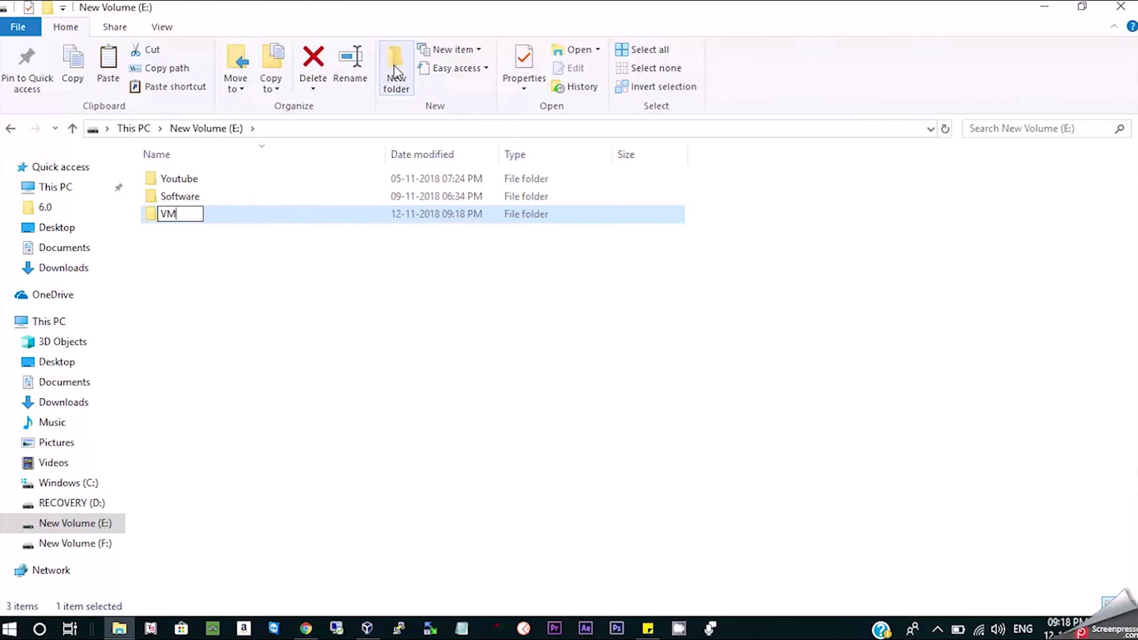
text('s)
key(Return)
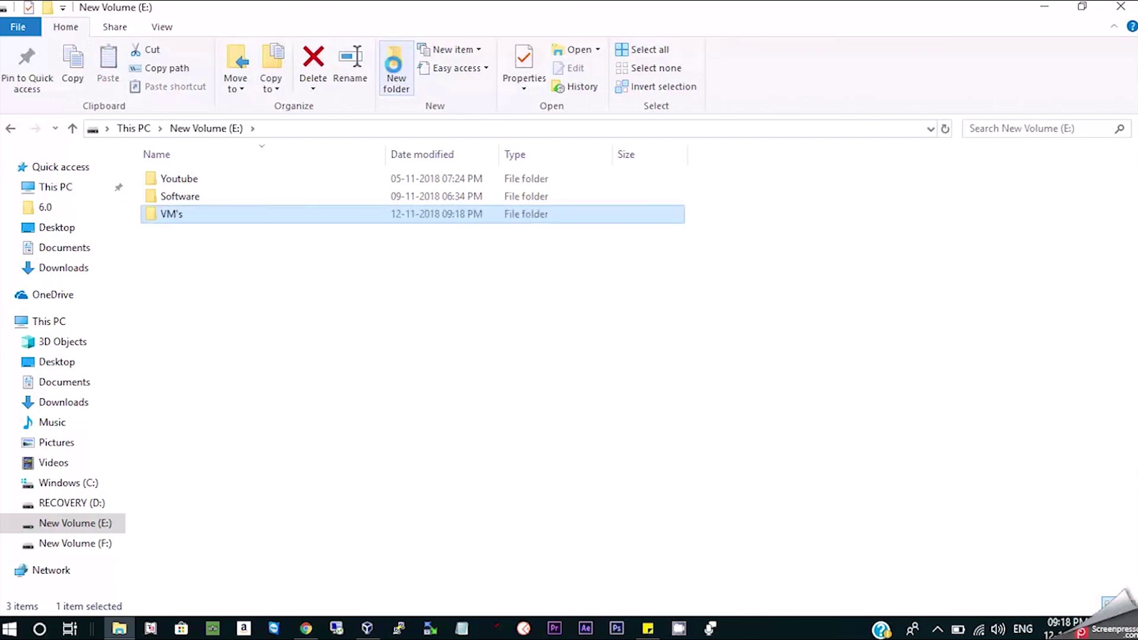
key(Return)
key(ctrl+v)
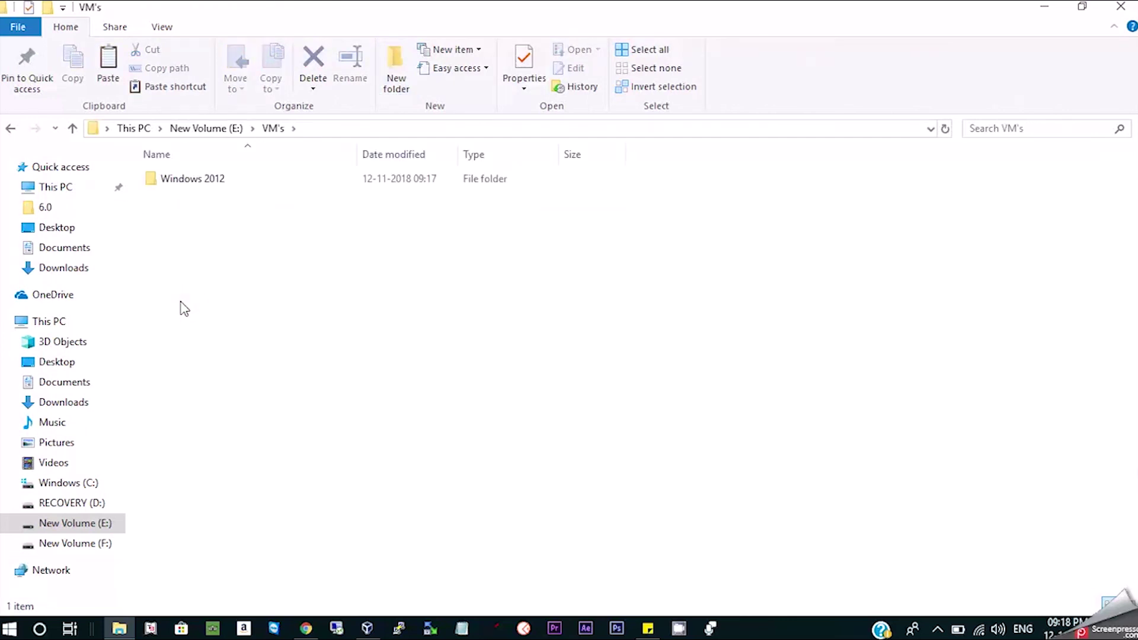